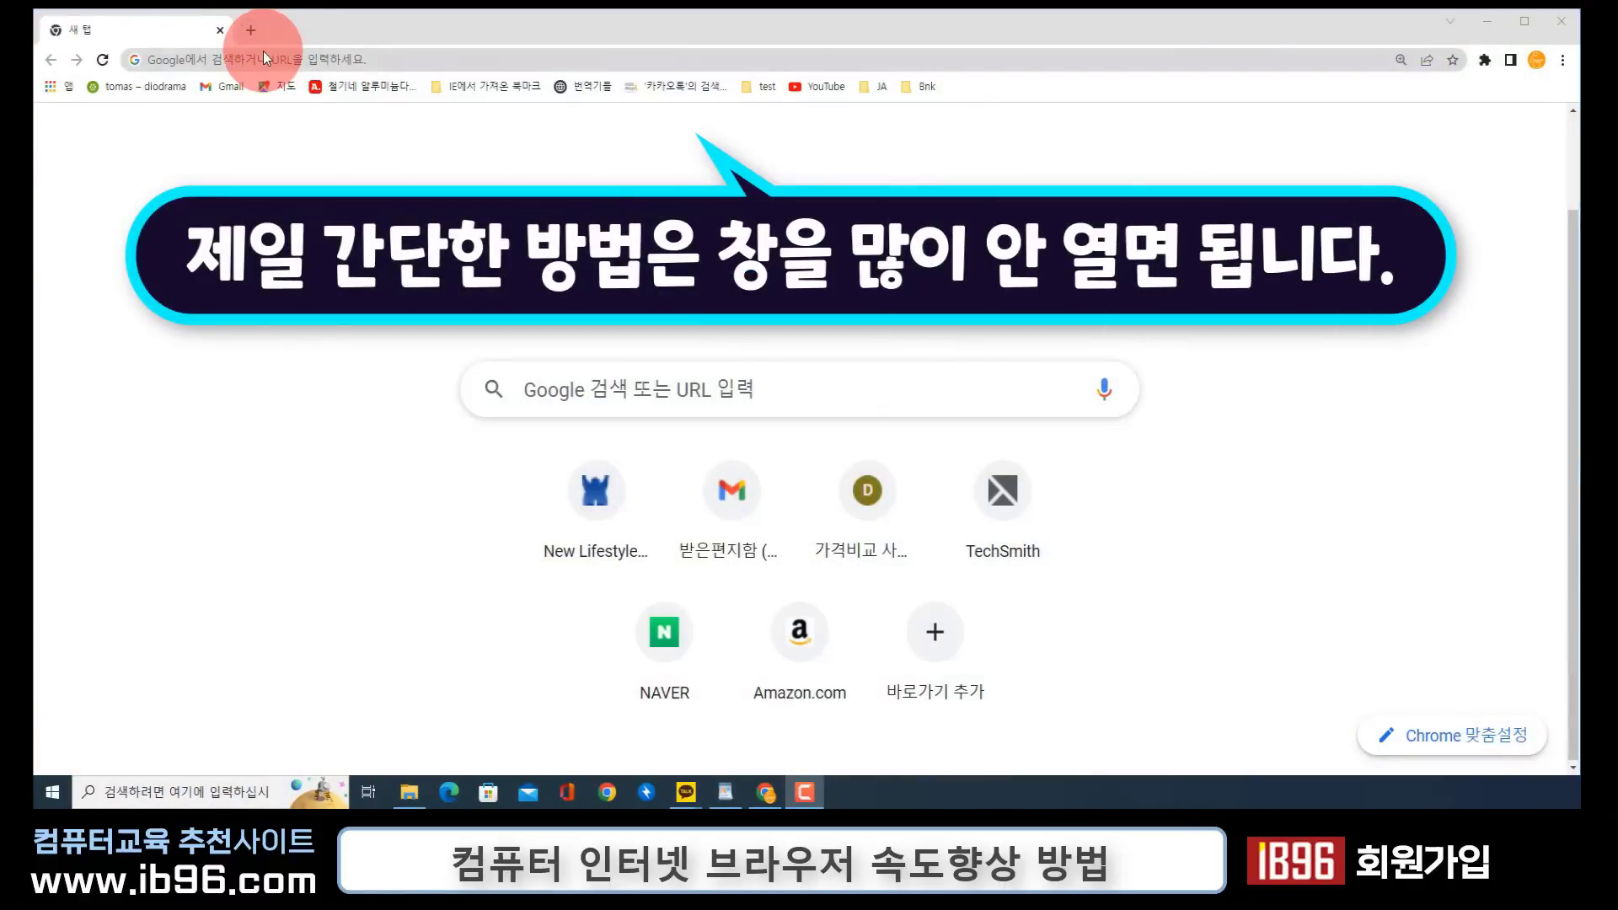
Step: Open Task Manager and display the CPU performance graphs
{"action": "right_click", "coordinate": [58, 791]}
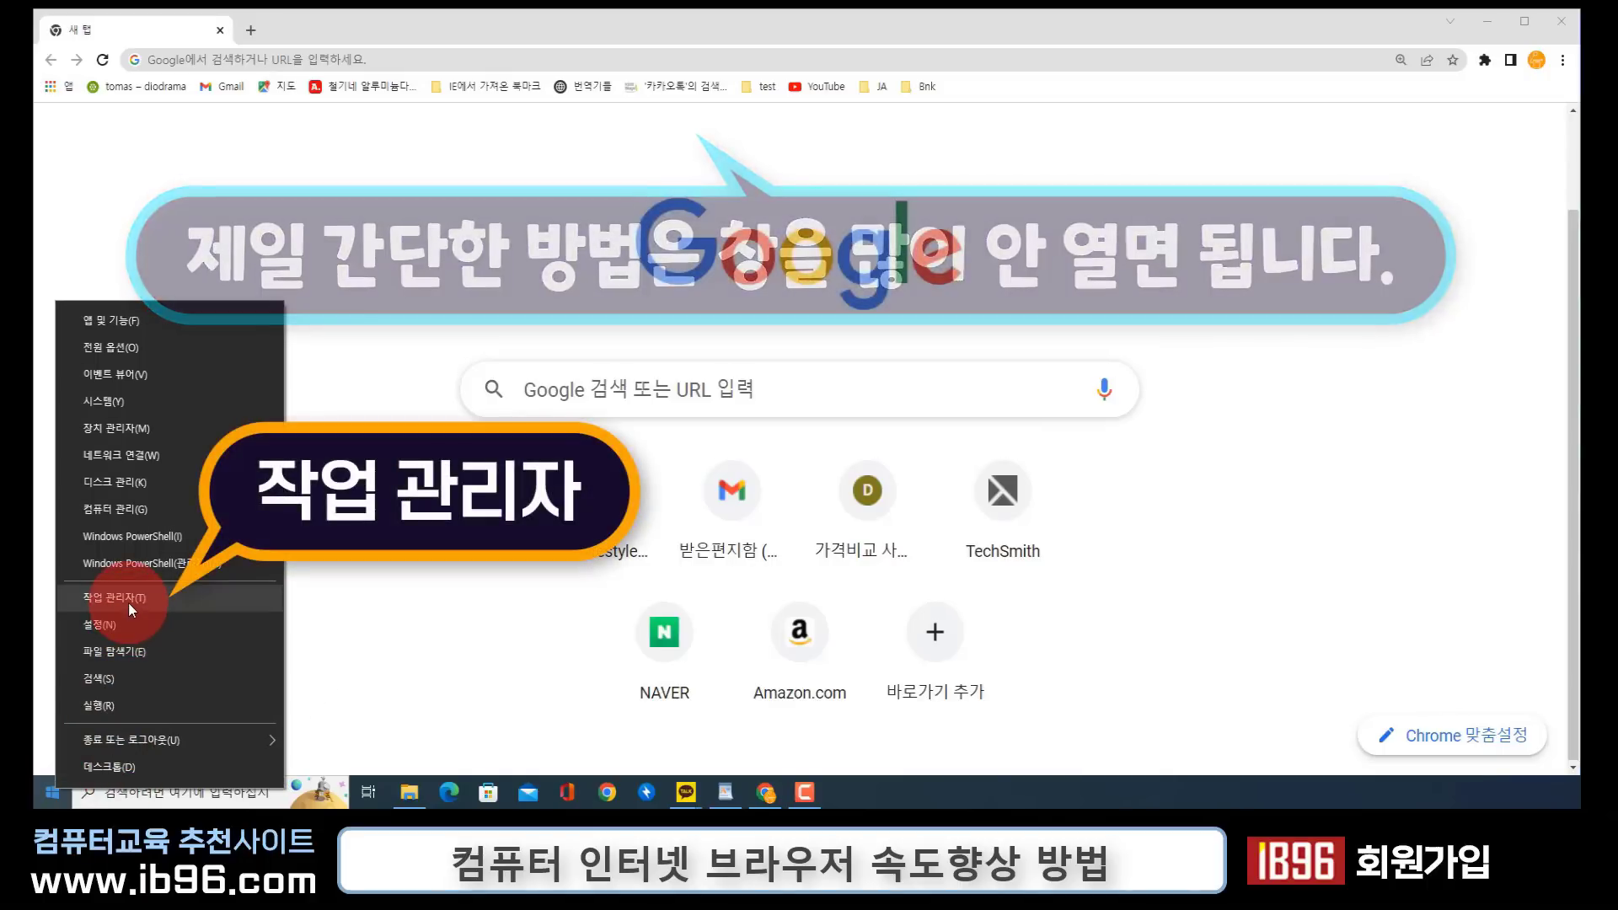
{"action": "left_click", "coordinate": [128, 600]}
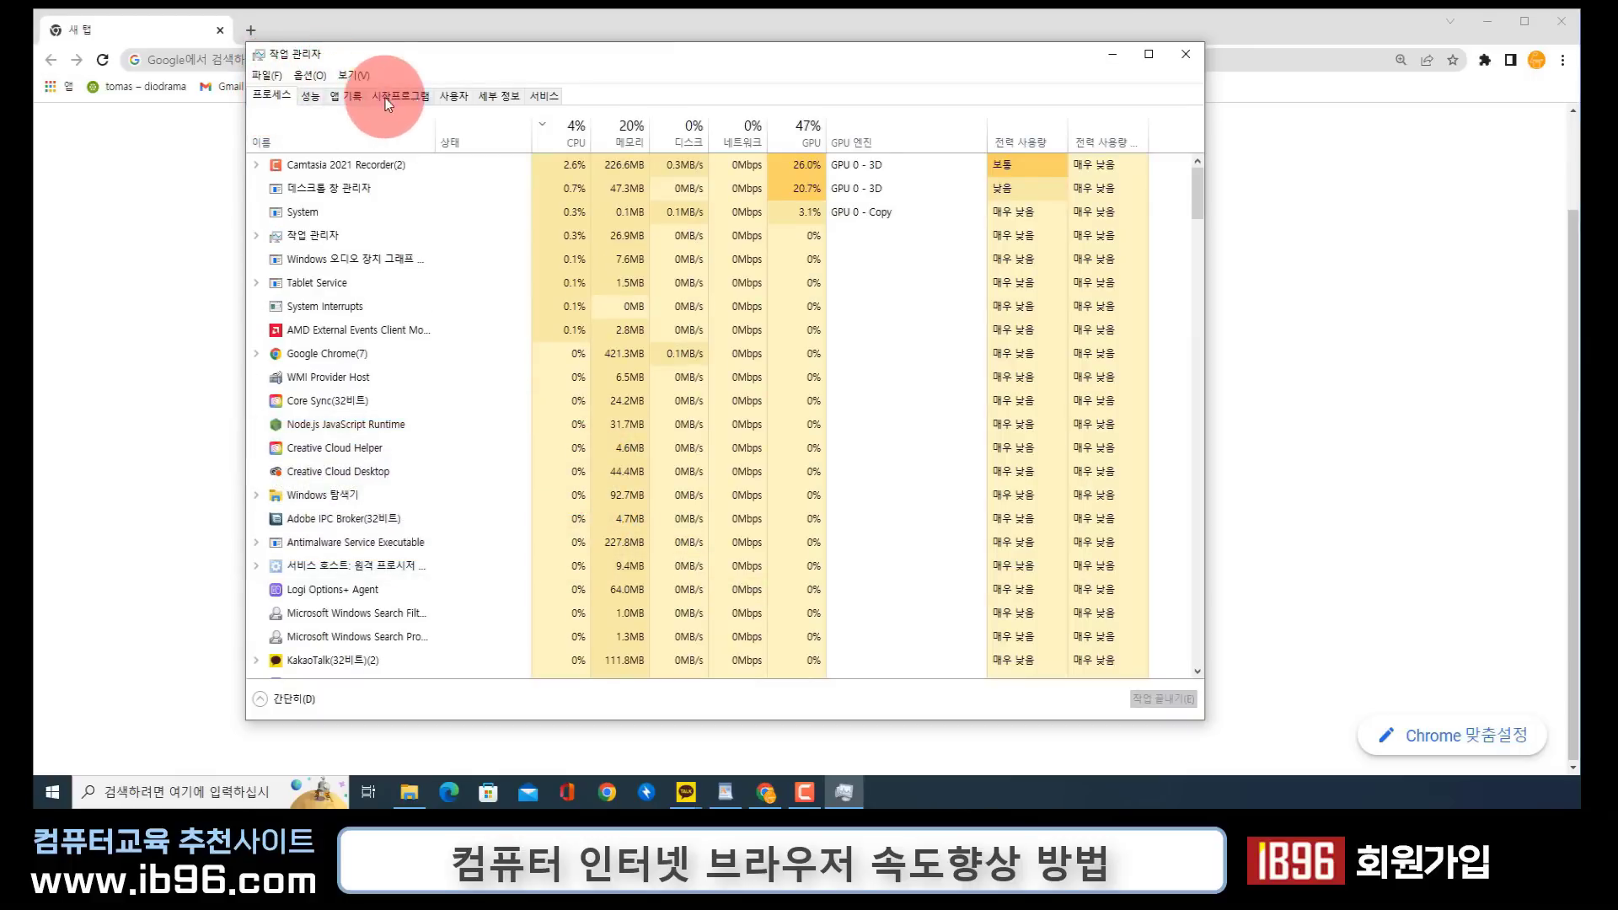
{"action": "left_click", "coordinate": [309, 97]}
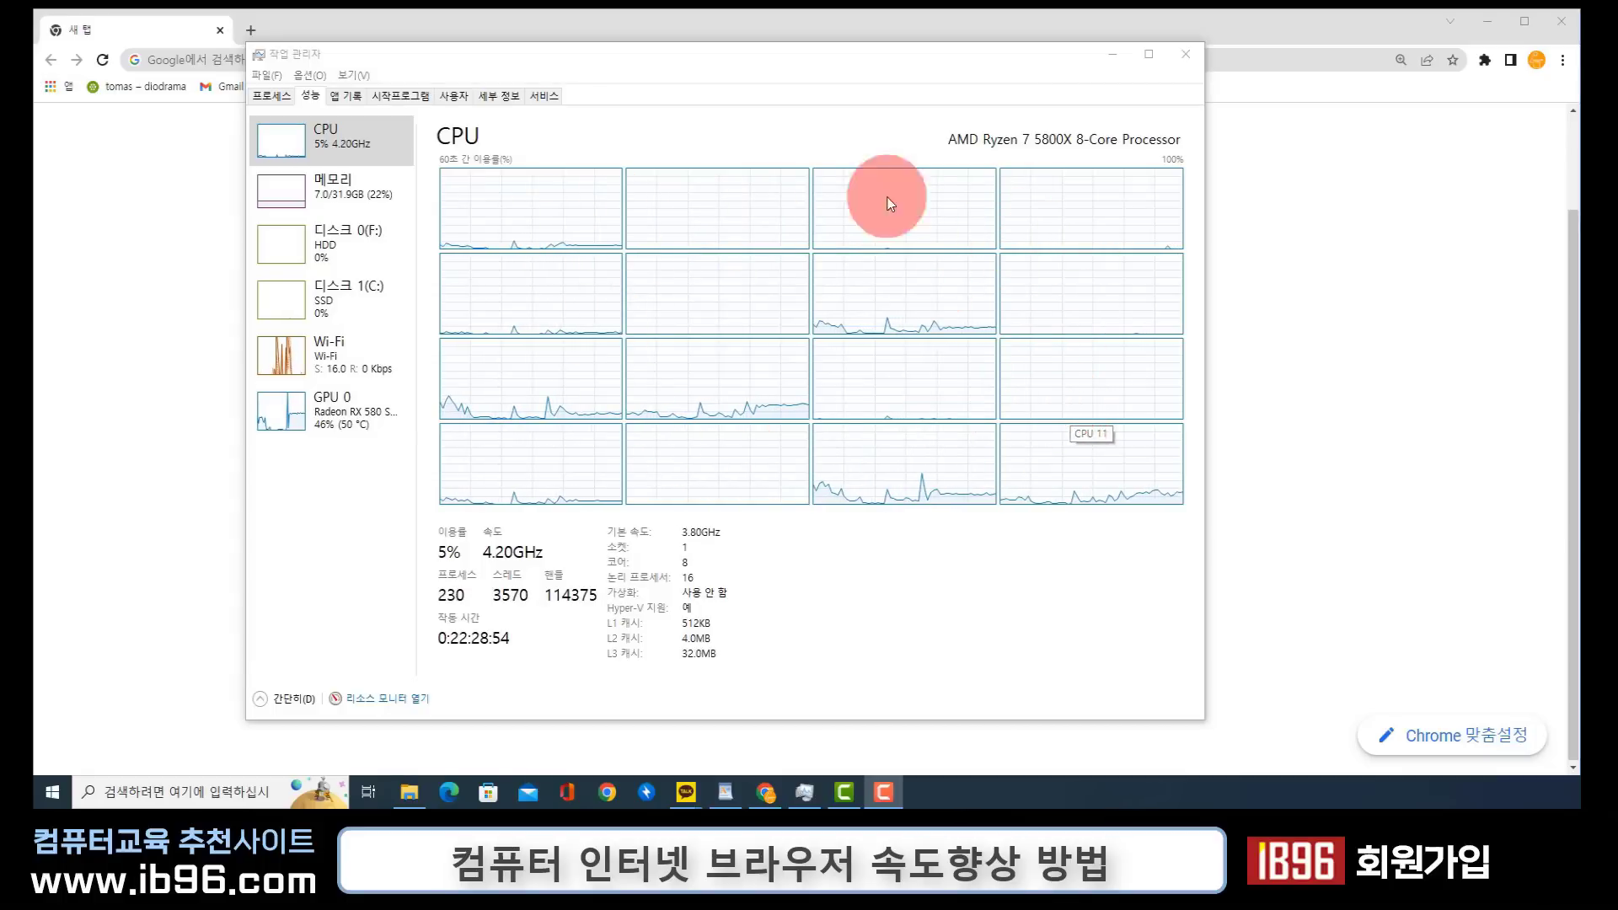
Step: Close the surplus Chrome windows and maximize the remaining one
{"action": "left_click", "coordinate": [816, 26]}
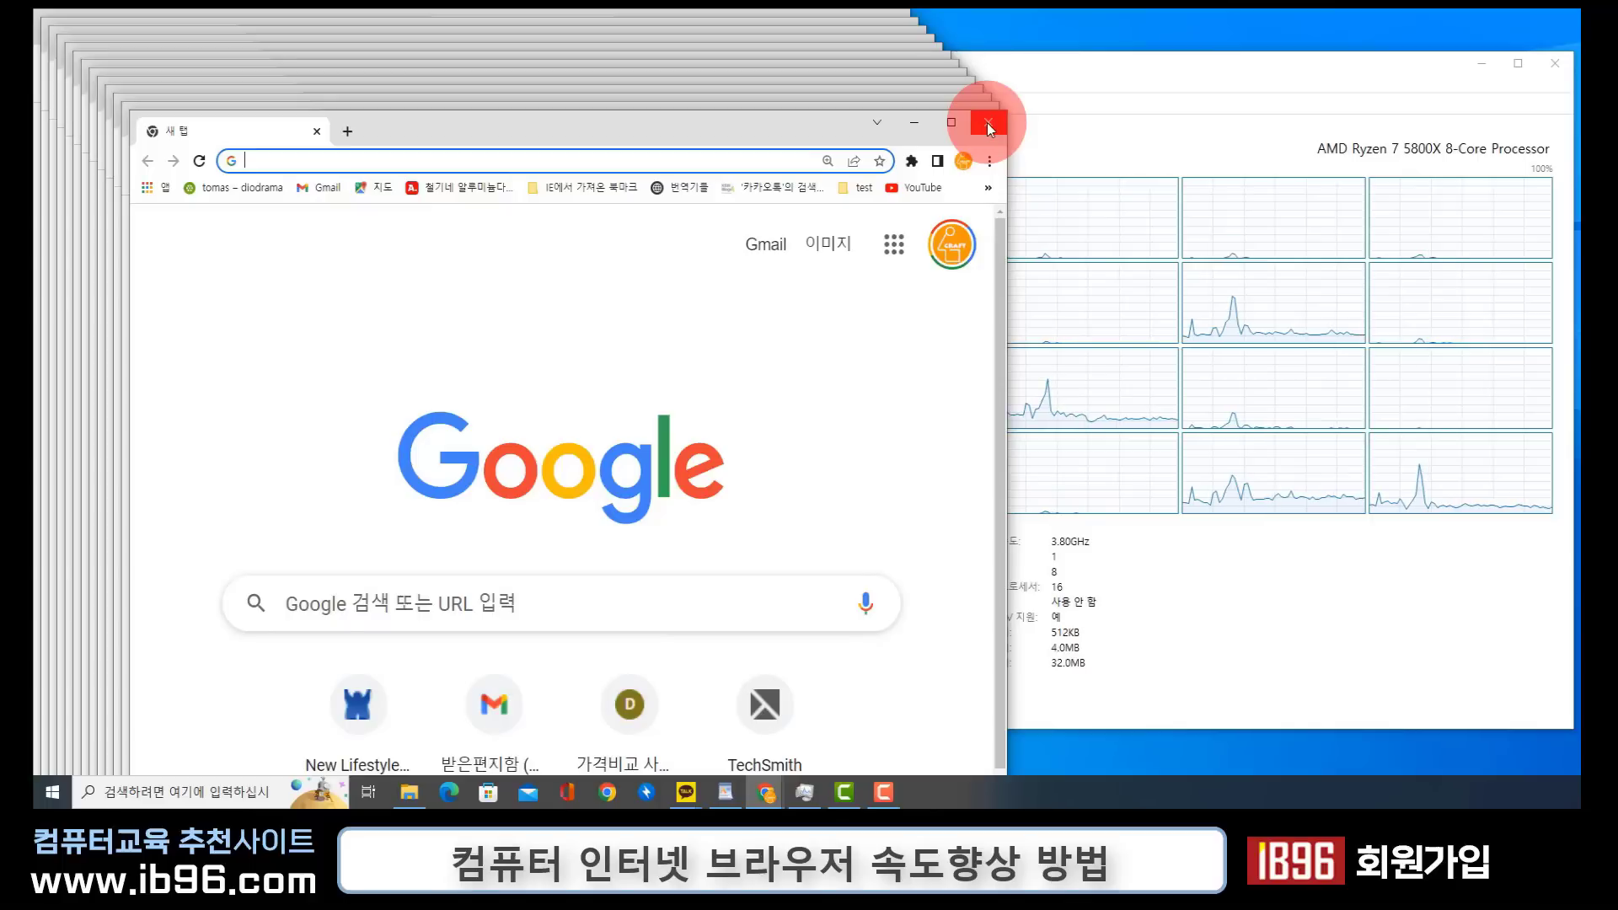
{"action": "left_click", "coordinate": [989, 127]}
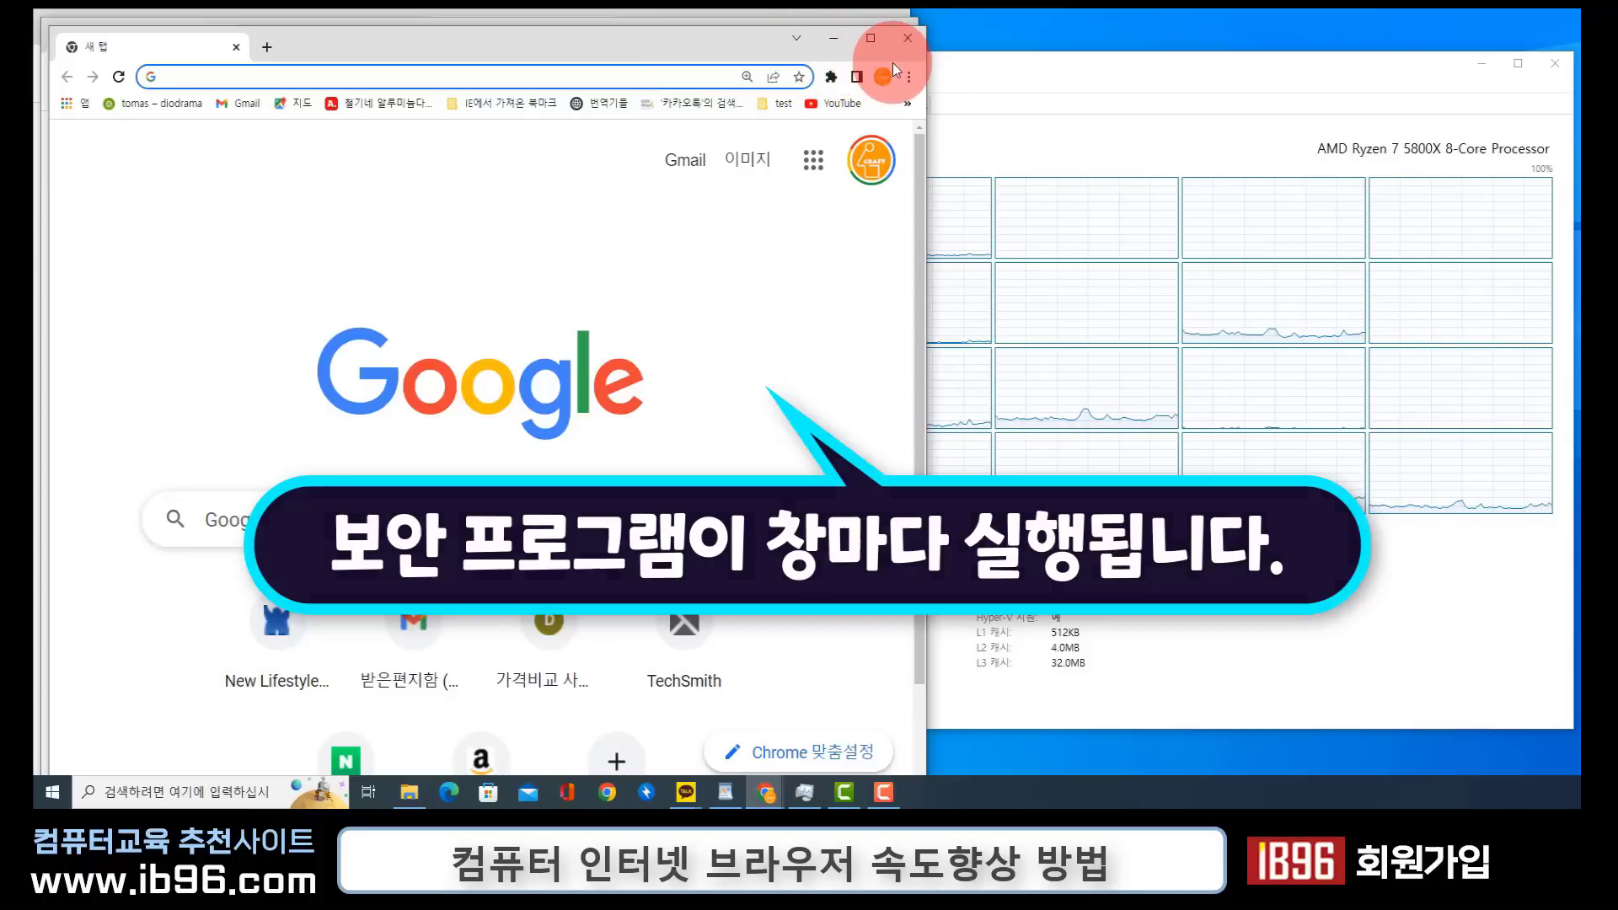
{"action": "left_click", "coordinate": [871, 38]}
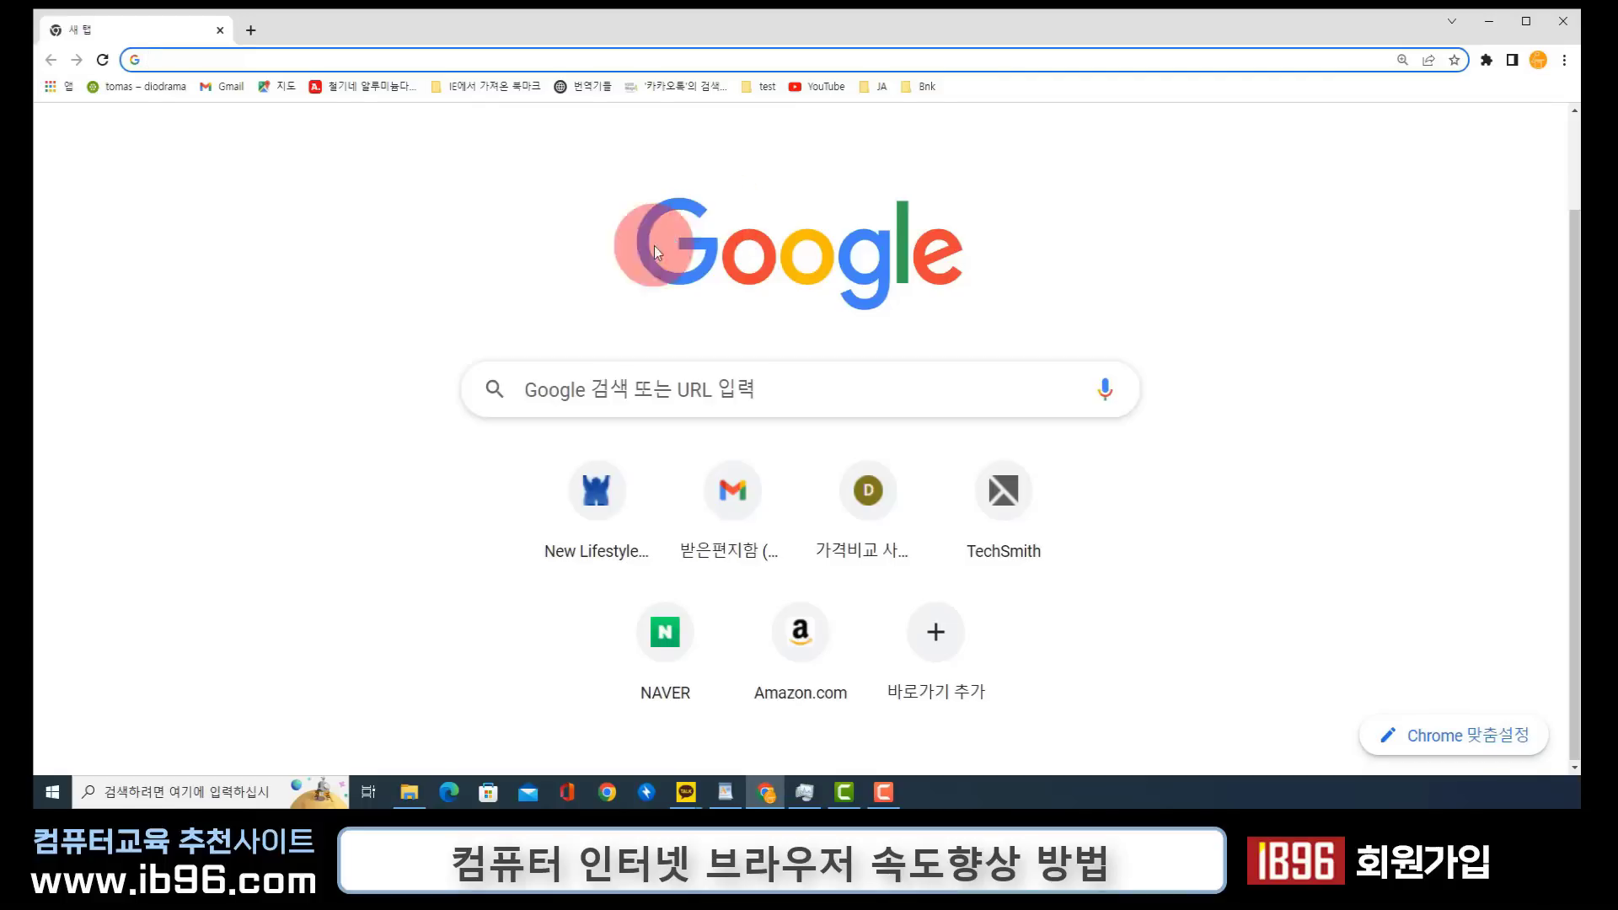
Step: Open the Apps & features list in Windows Settings and examine the installed programs for unneeded security software
{"action": "left_click", "coordinate": [53, 792]}
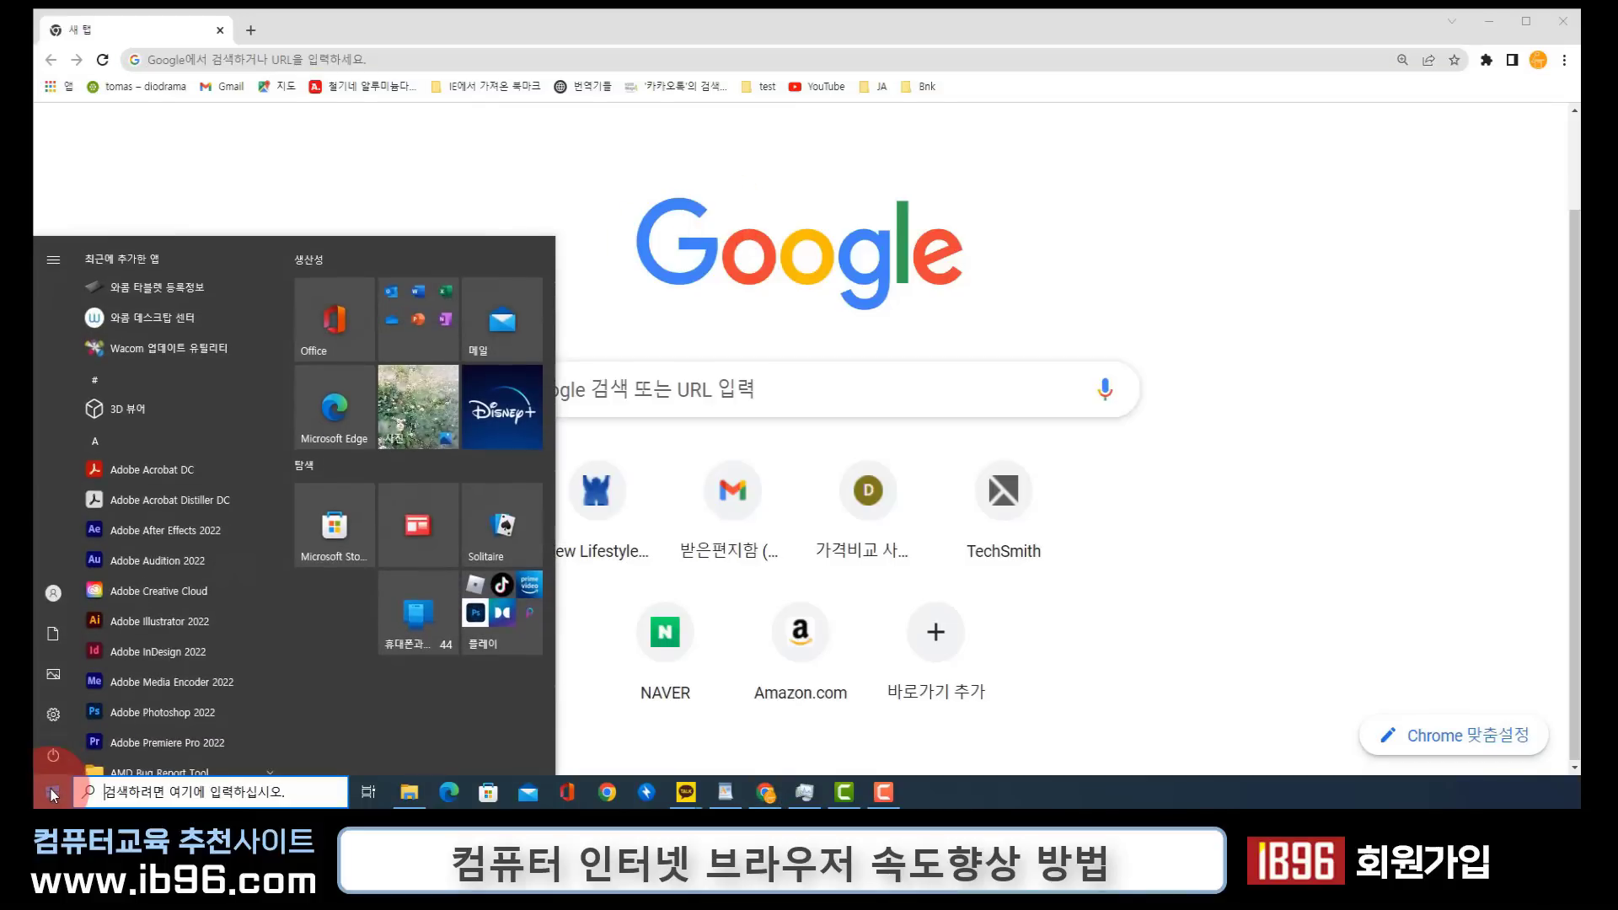
{"action": "left_click", "coordinate": [53, 721]}
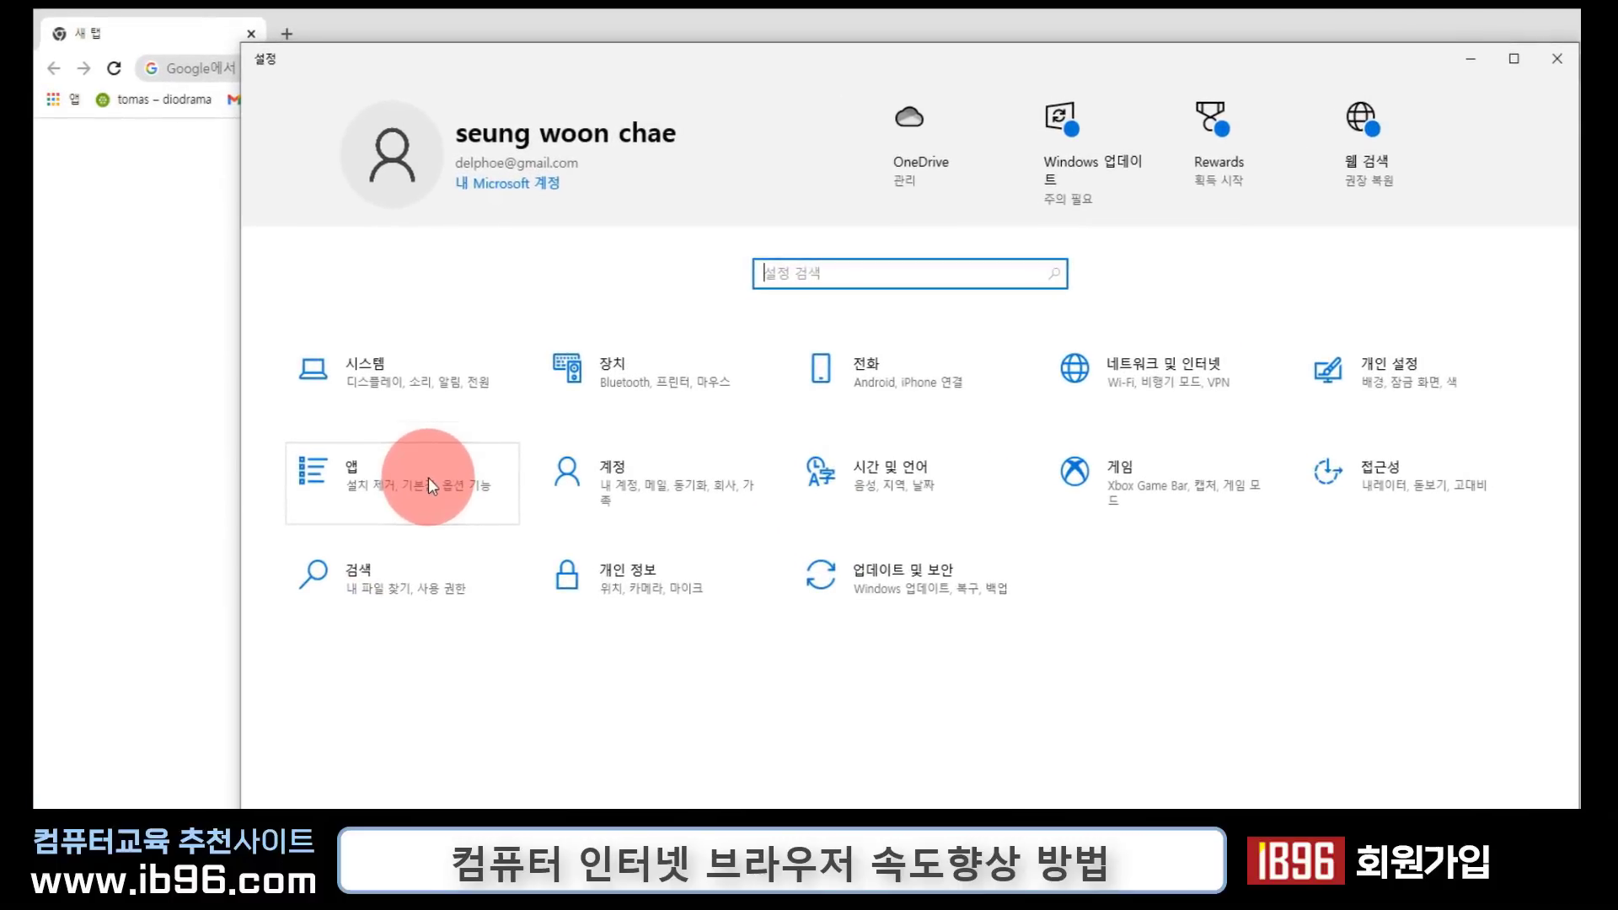
{"action": "left_click", "coordinate": [428, 478]}
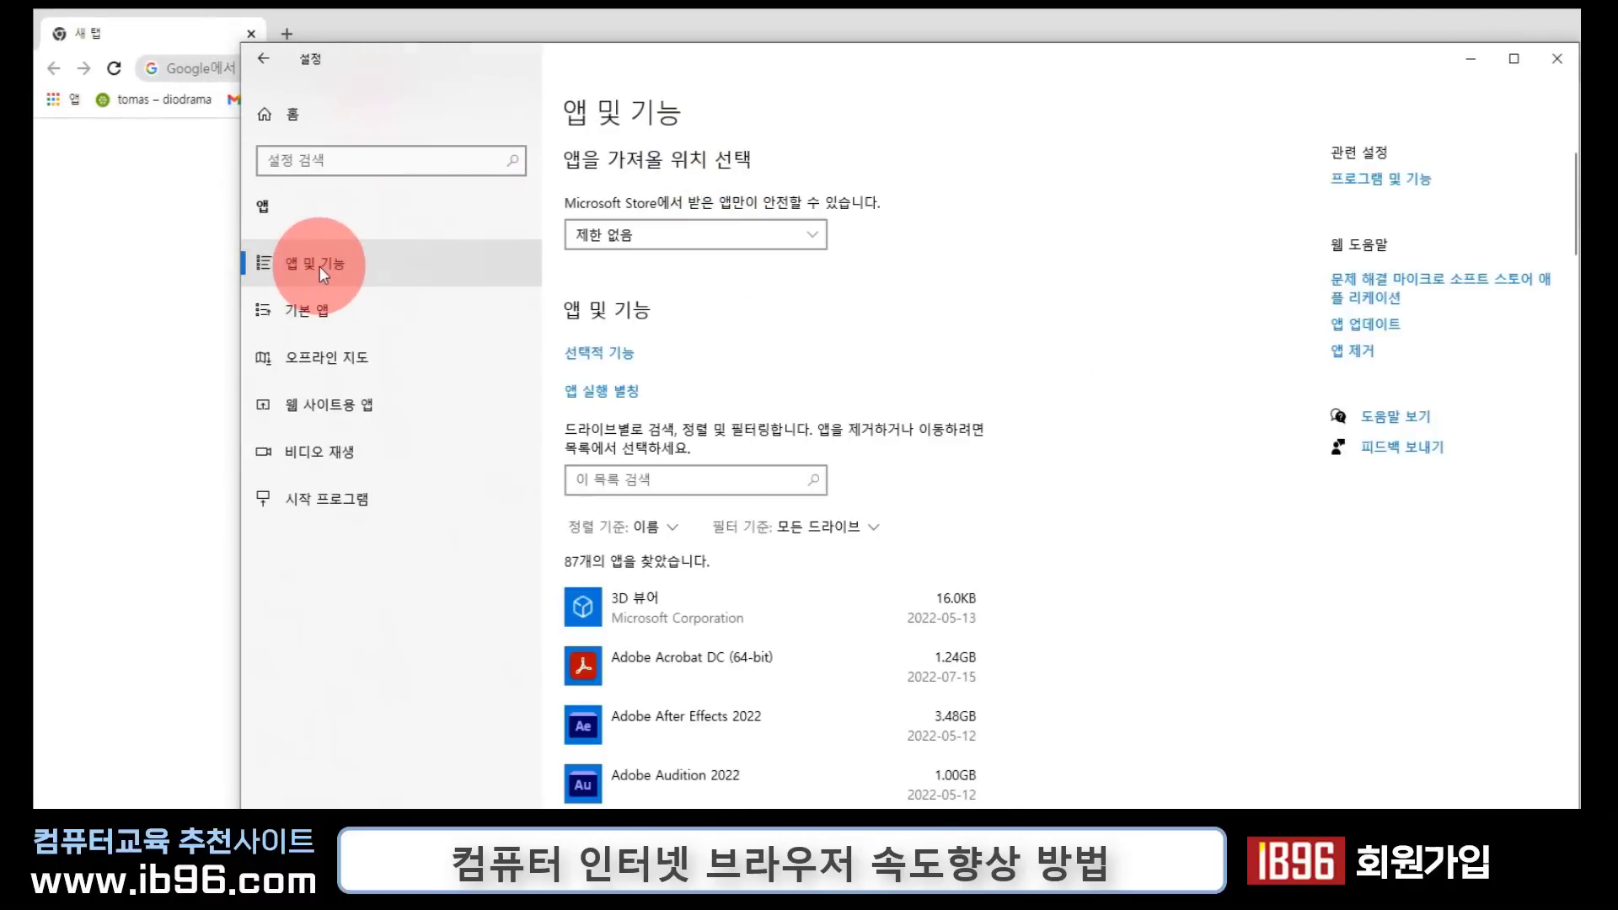
{"action": "scroll", "coordinate": [851, 523], "scroll_direction": "down", "scroll_amount": 5}
{"action": "scroll", "coordinate": [771, 558], "scroll_direction": "down", "scroll_amount": 5}
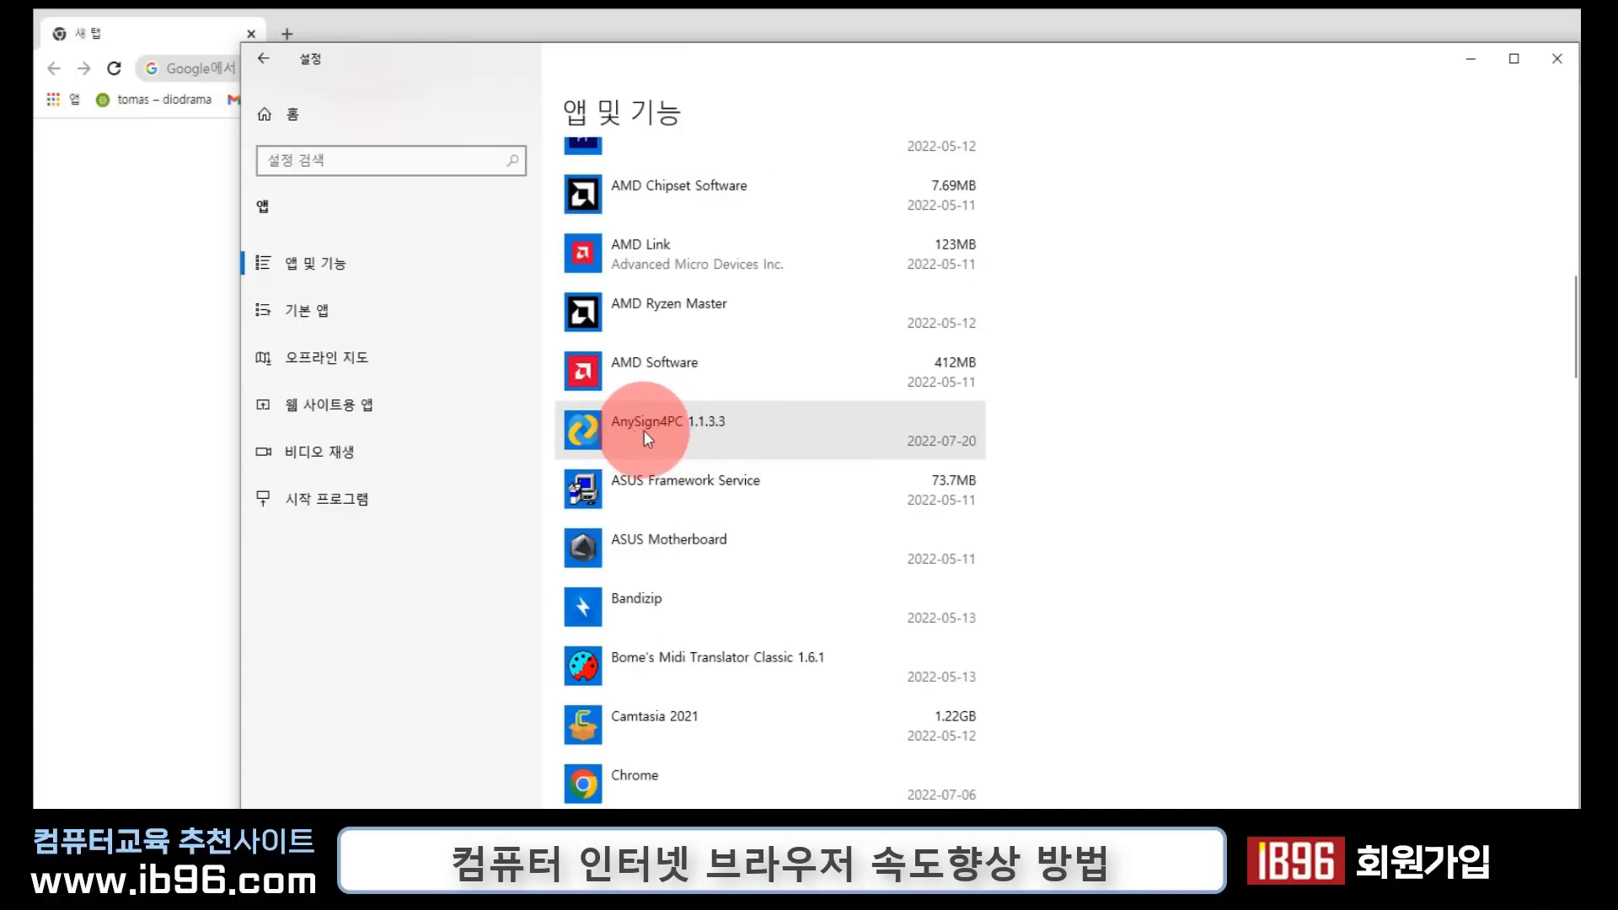
{"action": "scroll", "coordinate": [695, 430], "scroll_direction": "up", "scroll_amount": 1}
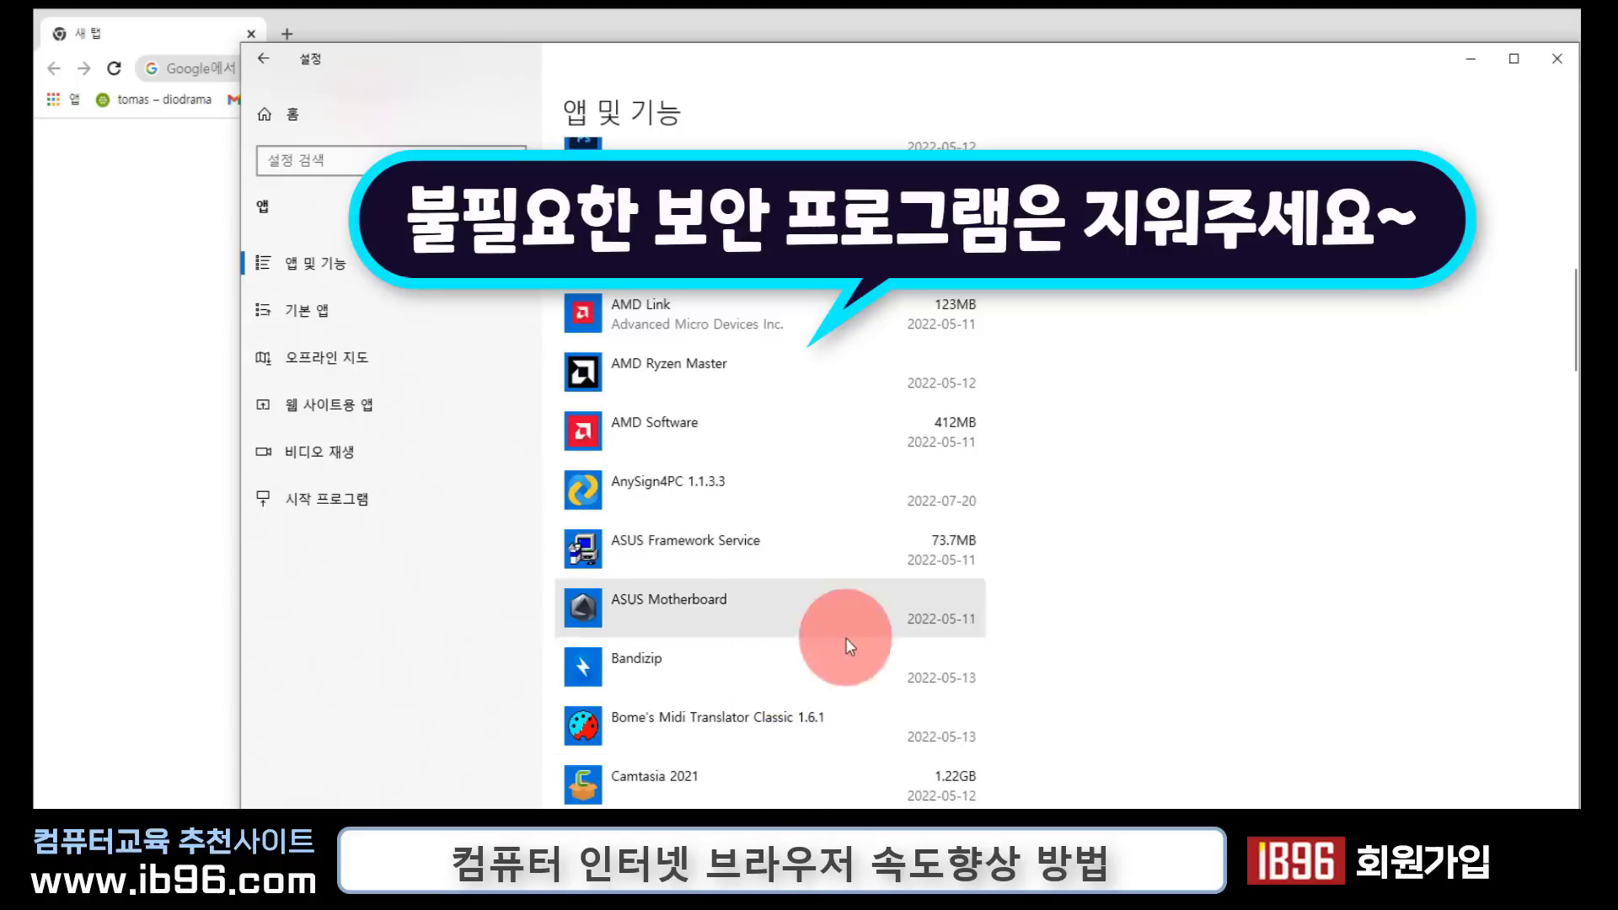
Step: Open kbstar.com in a new browser tab, go to the all-accounts inquiry, and download the AhnLab Safe Transaction installer from the security program page
{"action": "left_click", "coordinate": [286, 34]}
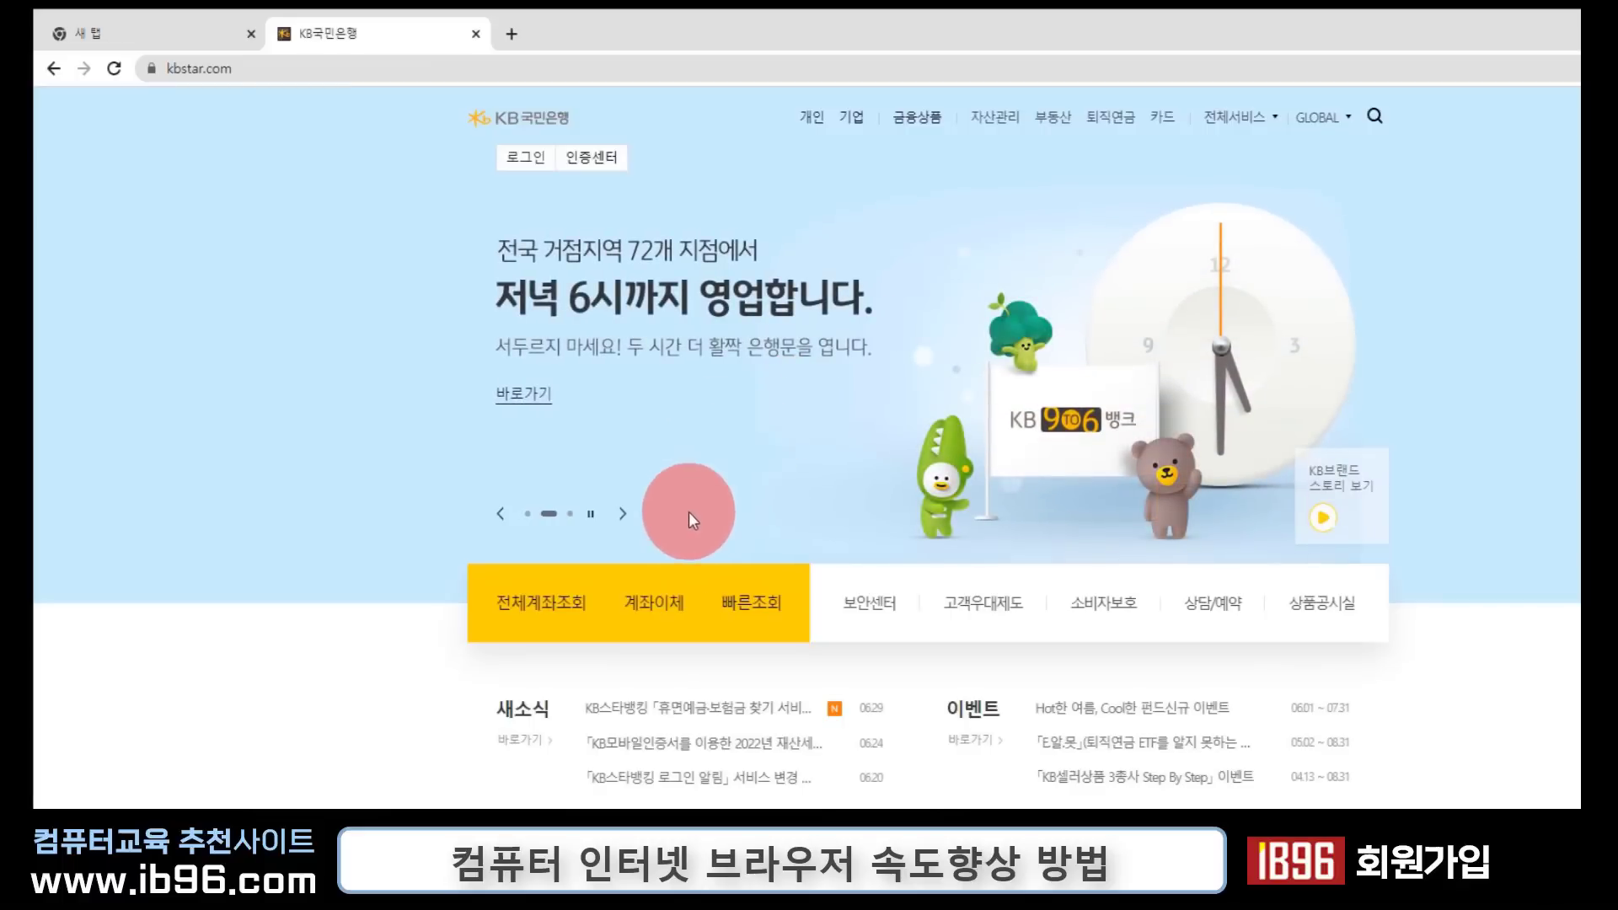
{"action": "left_click", "coordinate": [574, 603]}
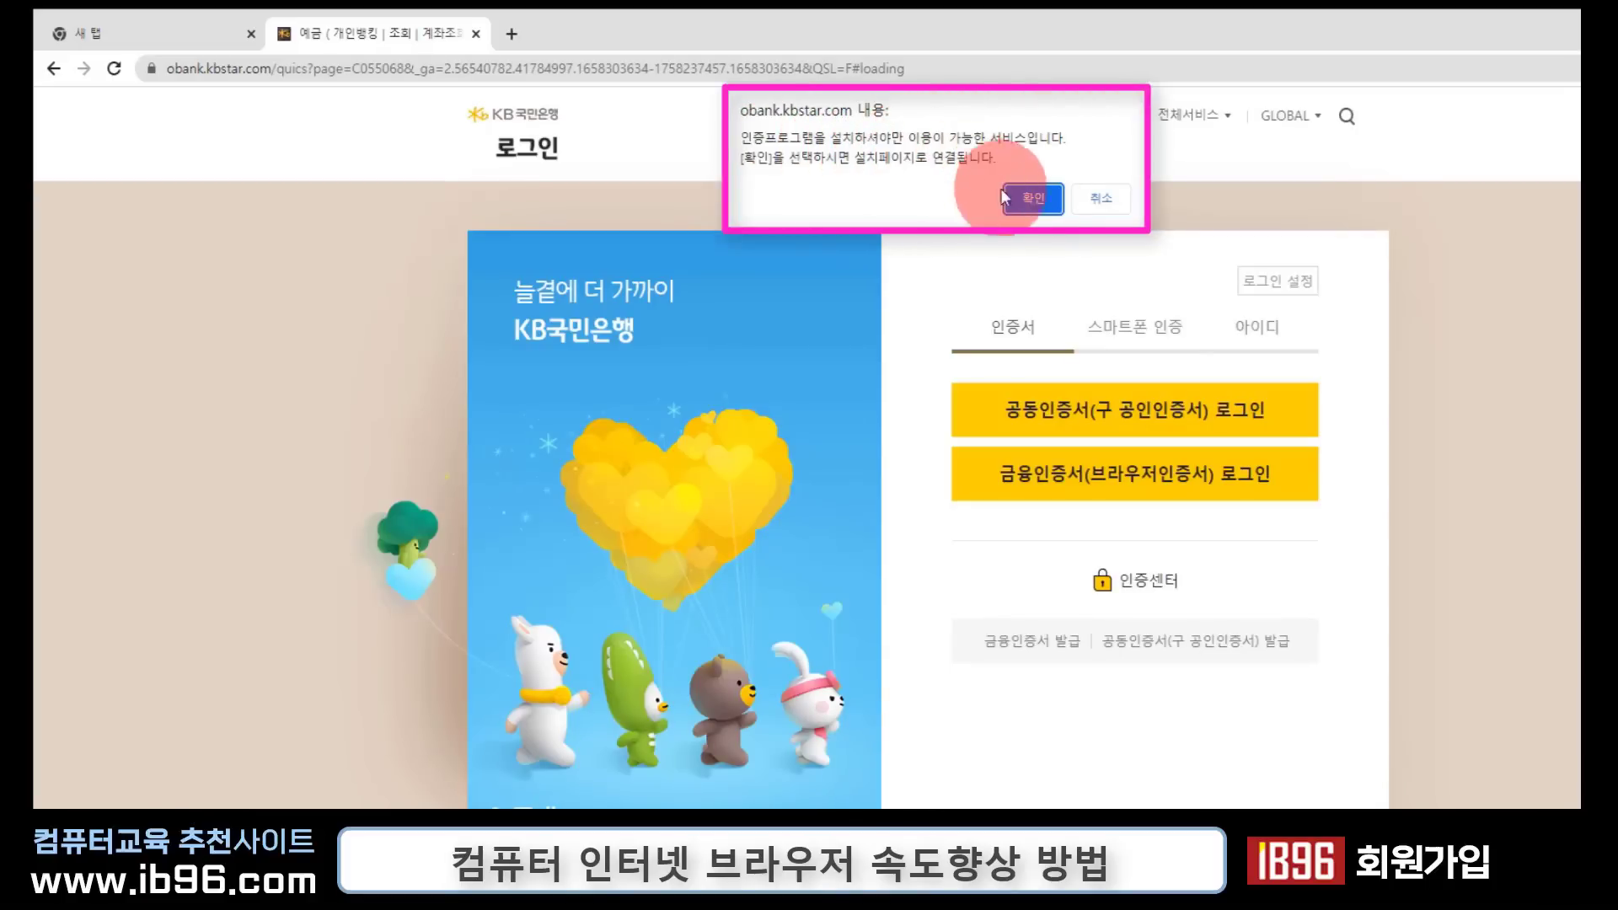
{"action": "left_click", "coordinate": [1034, 199]}
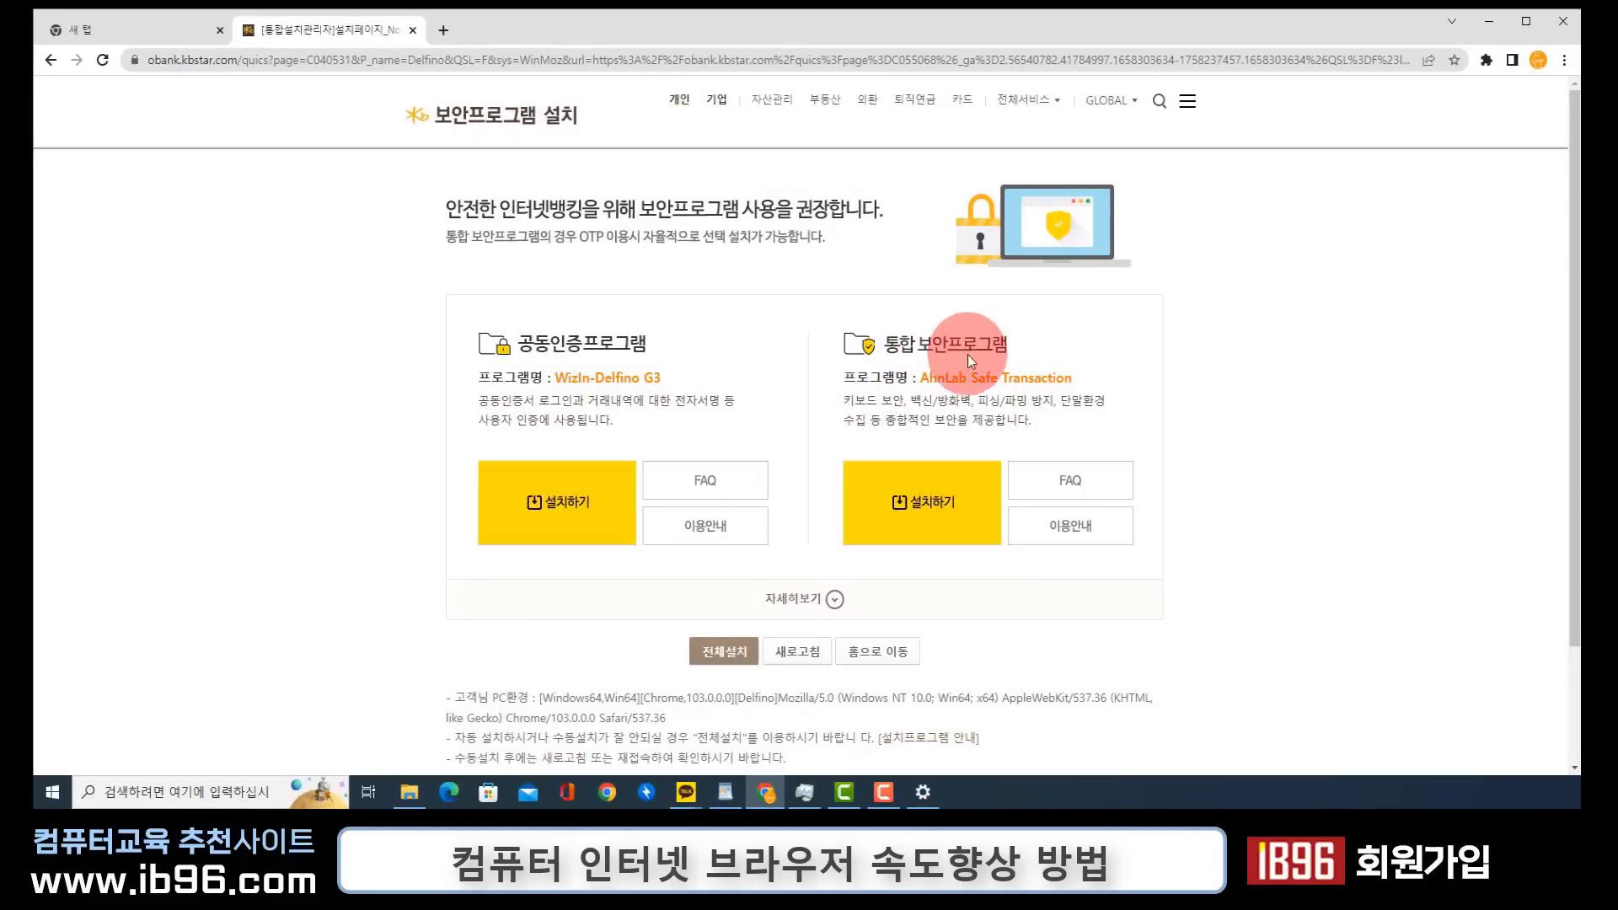
{"action": "left_click", "coordinate": [959, 529]}
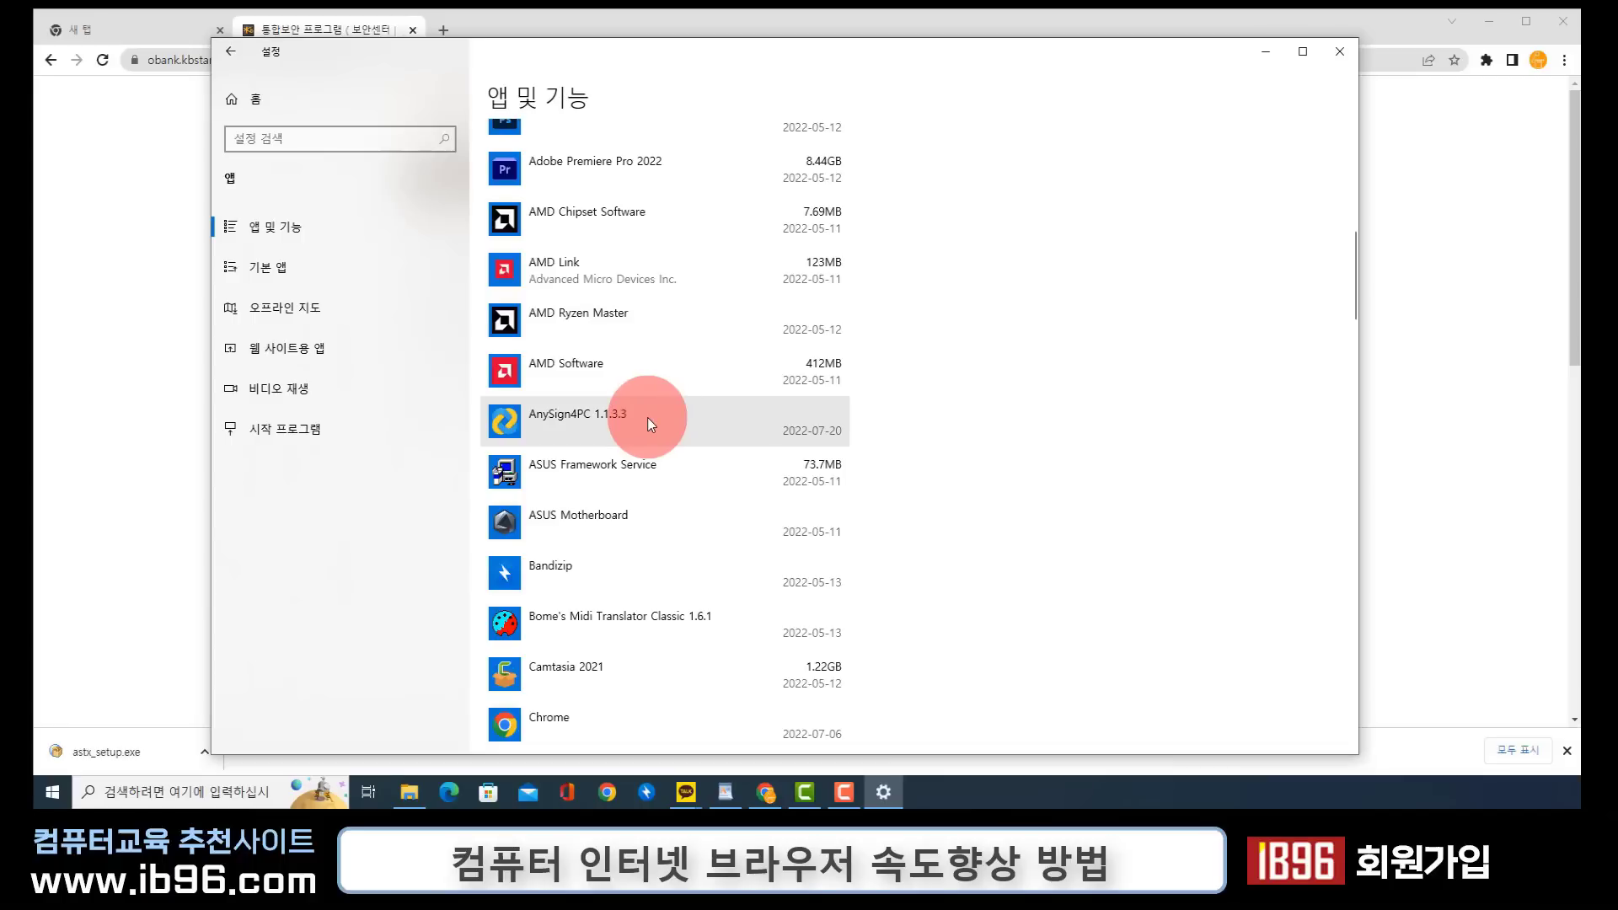
Step: Uninstall AnySign4PC 1.1.3.3 from the installed apps, and close Settings and the bank tab
{"action": "left_click", "coordinate": [595, 418]}
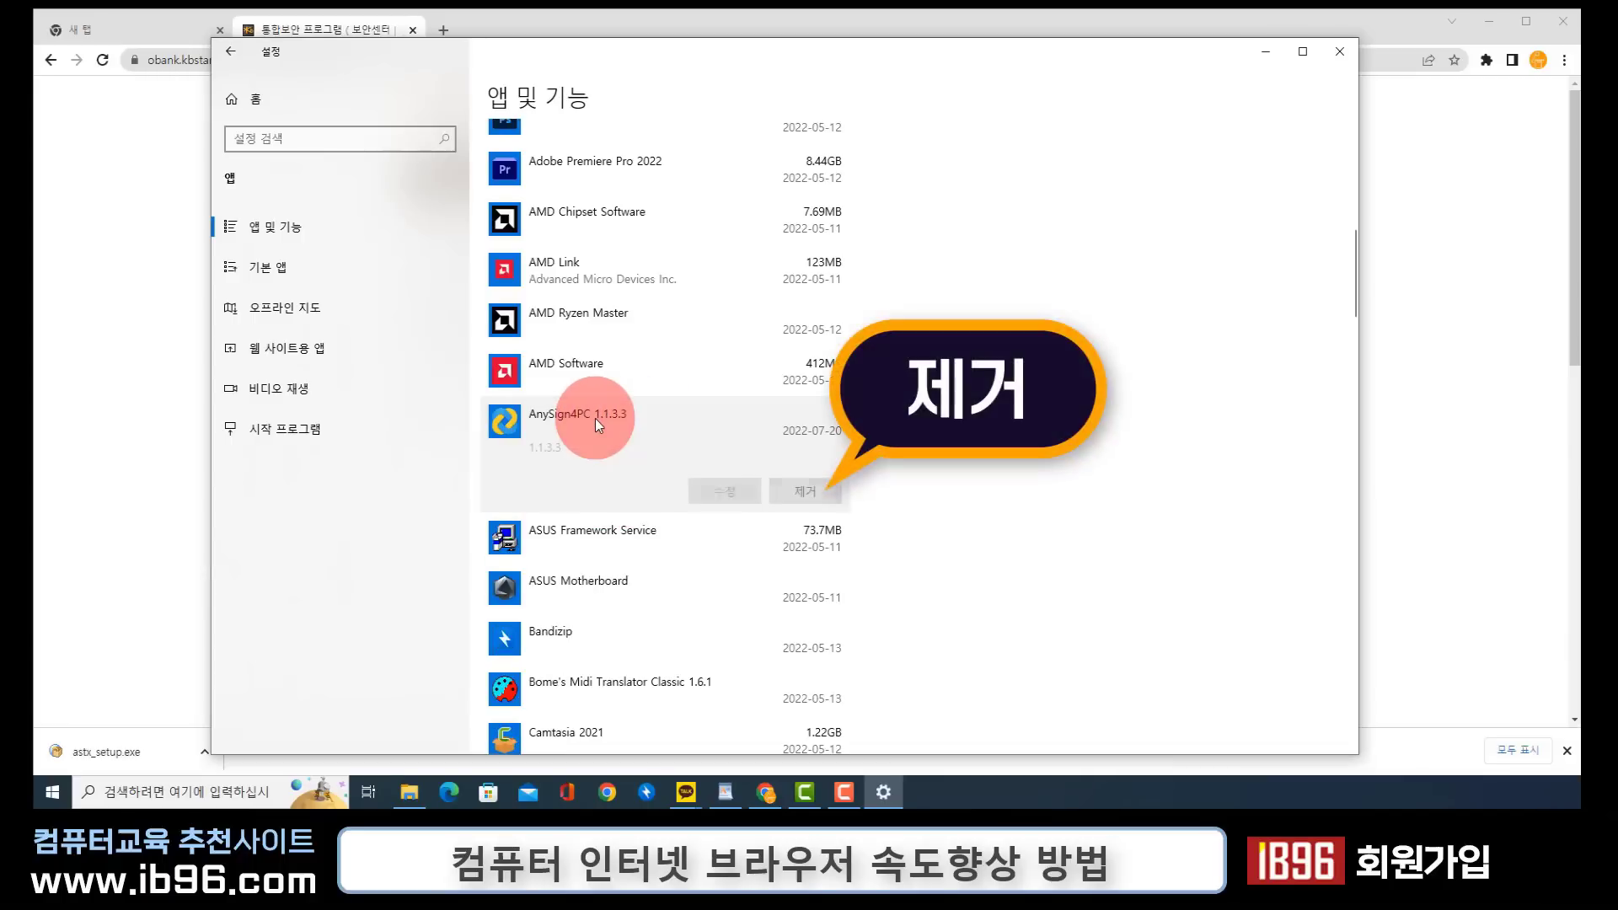
{"action": "left_click", "coordinate": [807, 490]}
{"action": "left_click", "coordinate": [875, 451]}
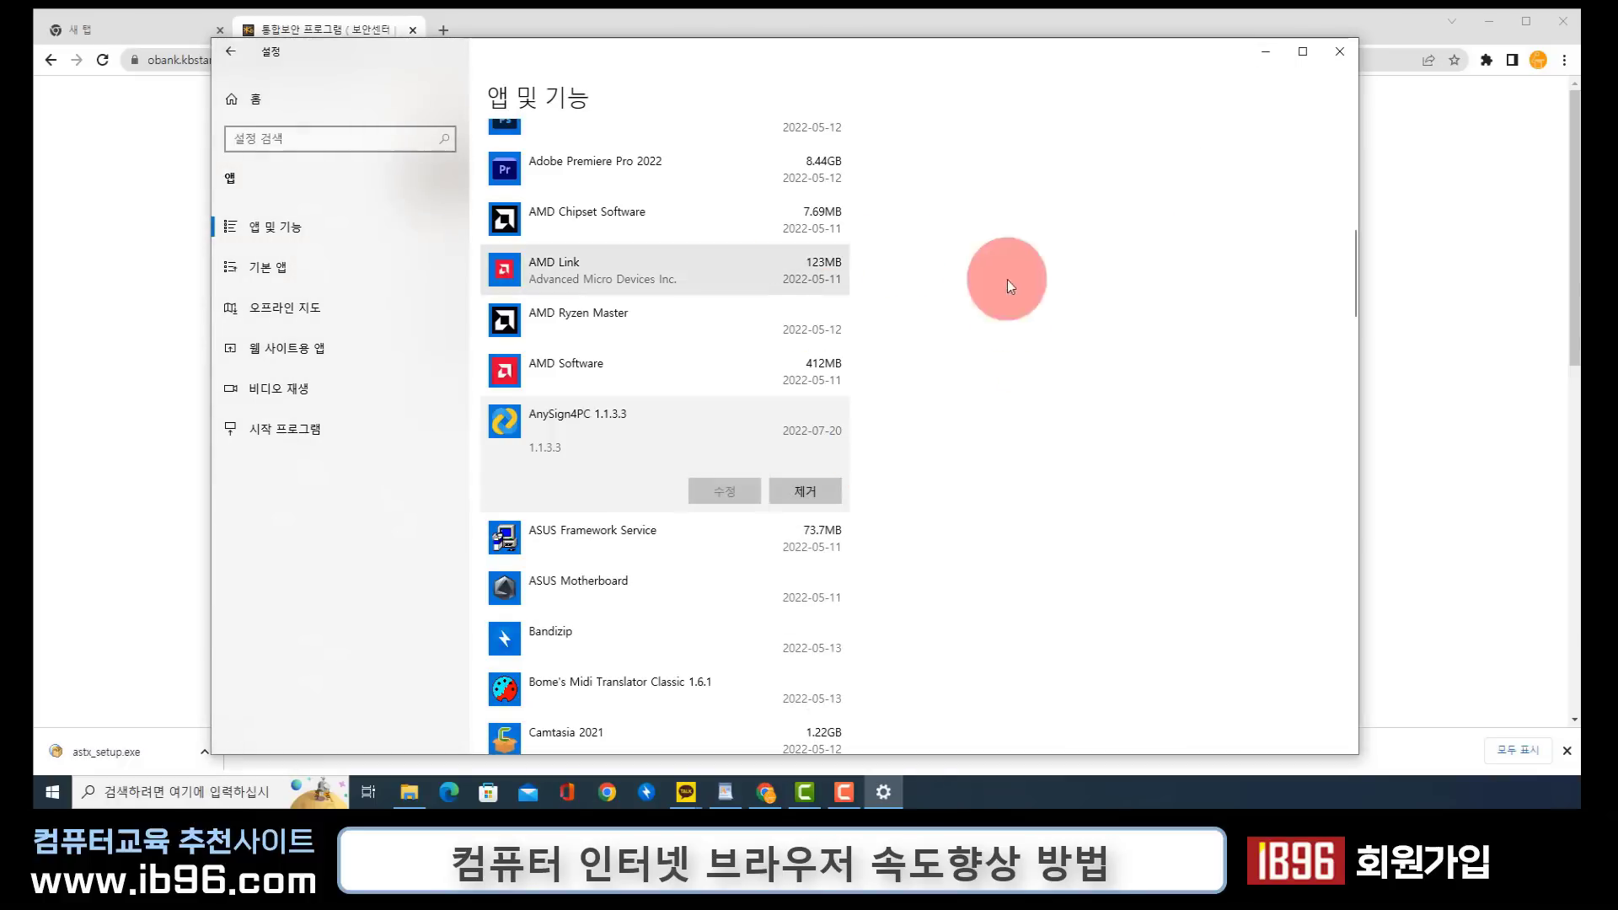
{"action": "left_click", "coordinate": [1340, 51]}
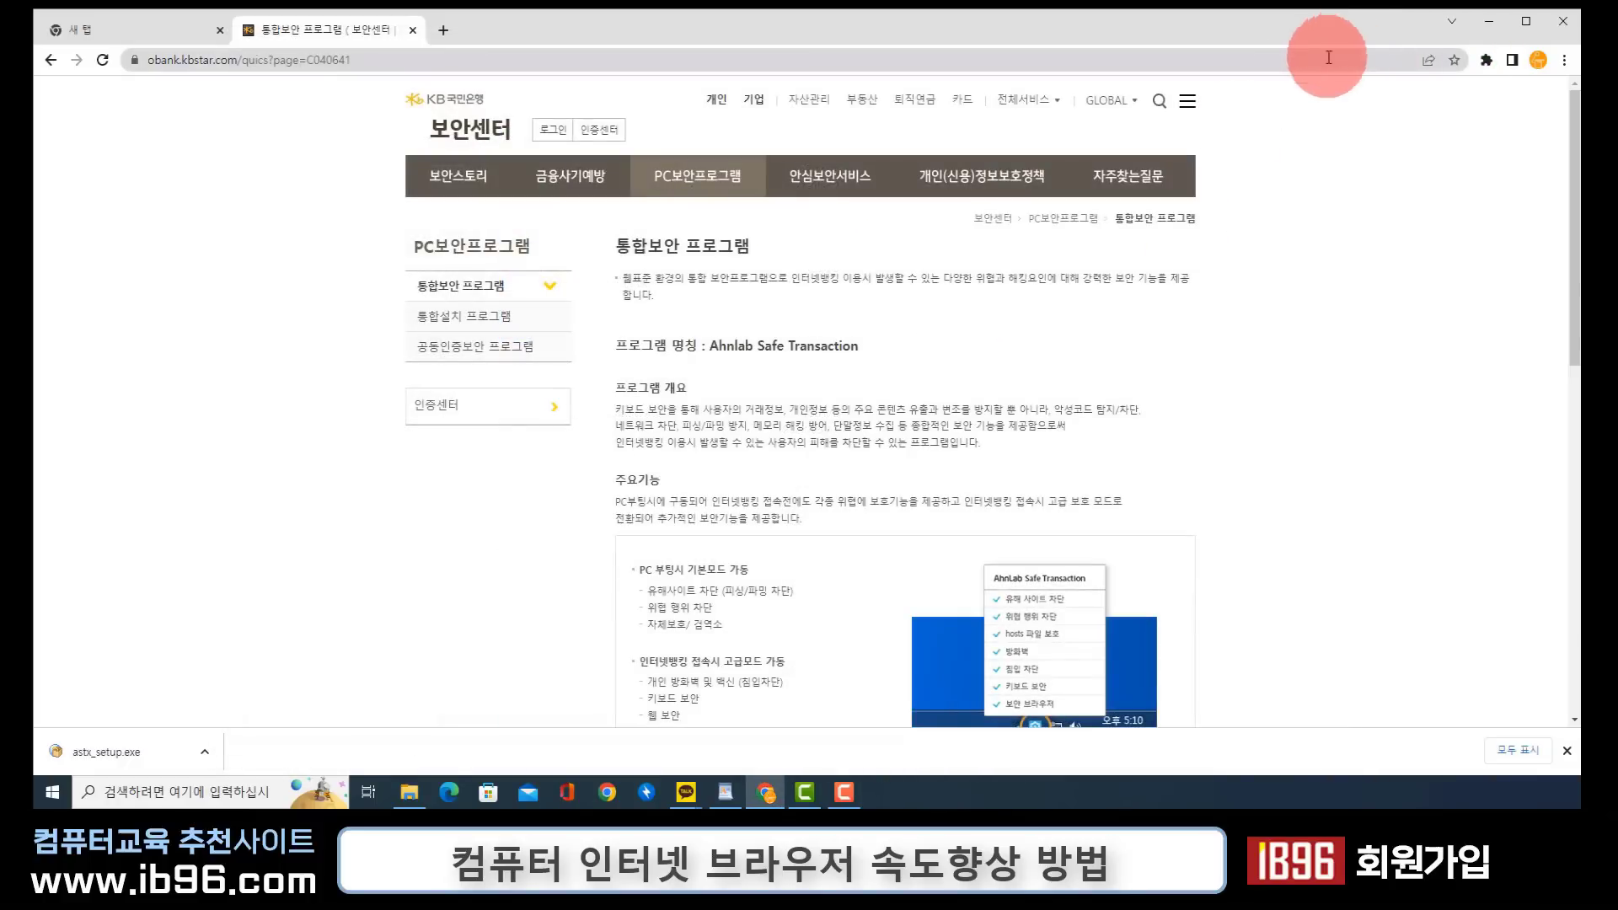
{"action": "key", "text": "ctrl+w"}
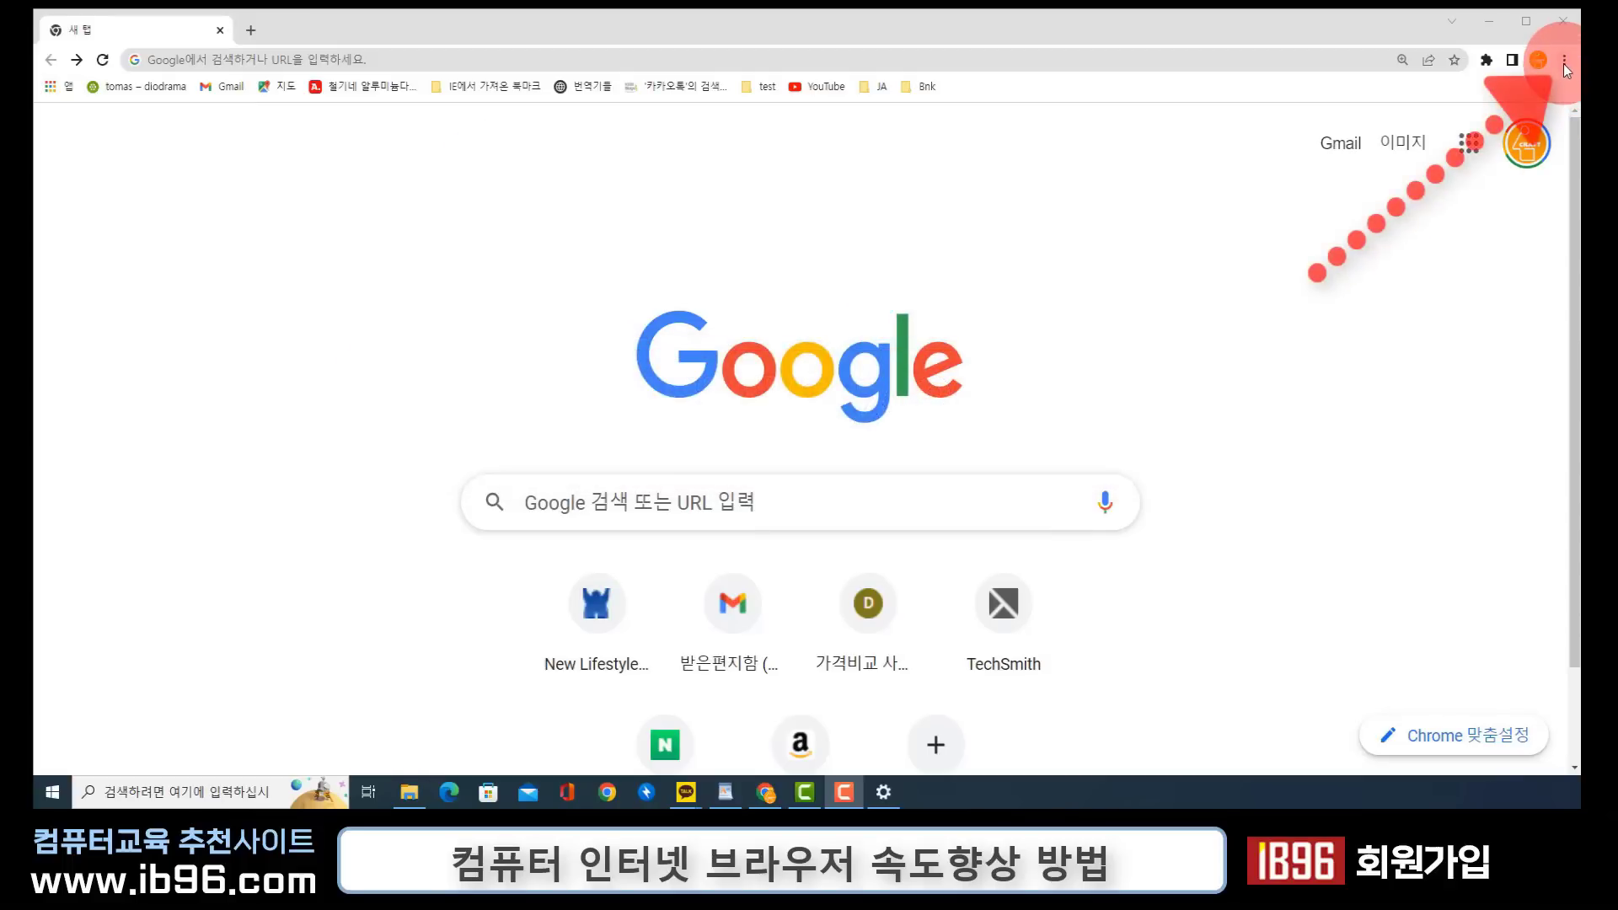
Step: Clear the last hour's browsing history, cookies and cached files through Chrome's privacy and security settings
{"action": "left_click", "coordinate": [1564, 61]}
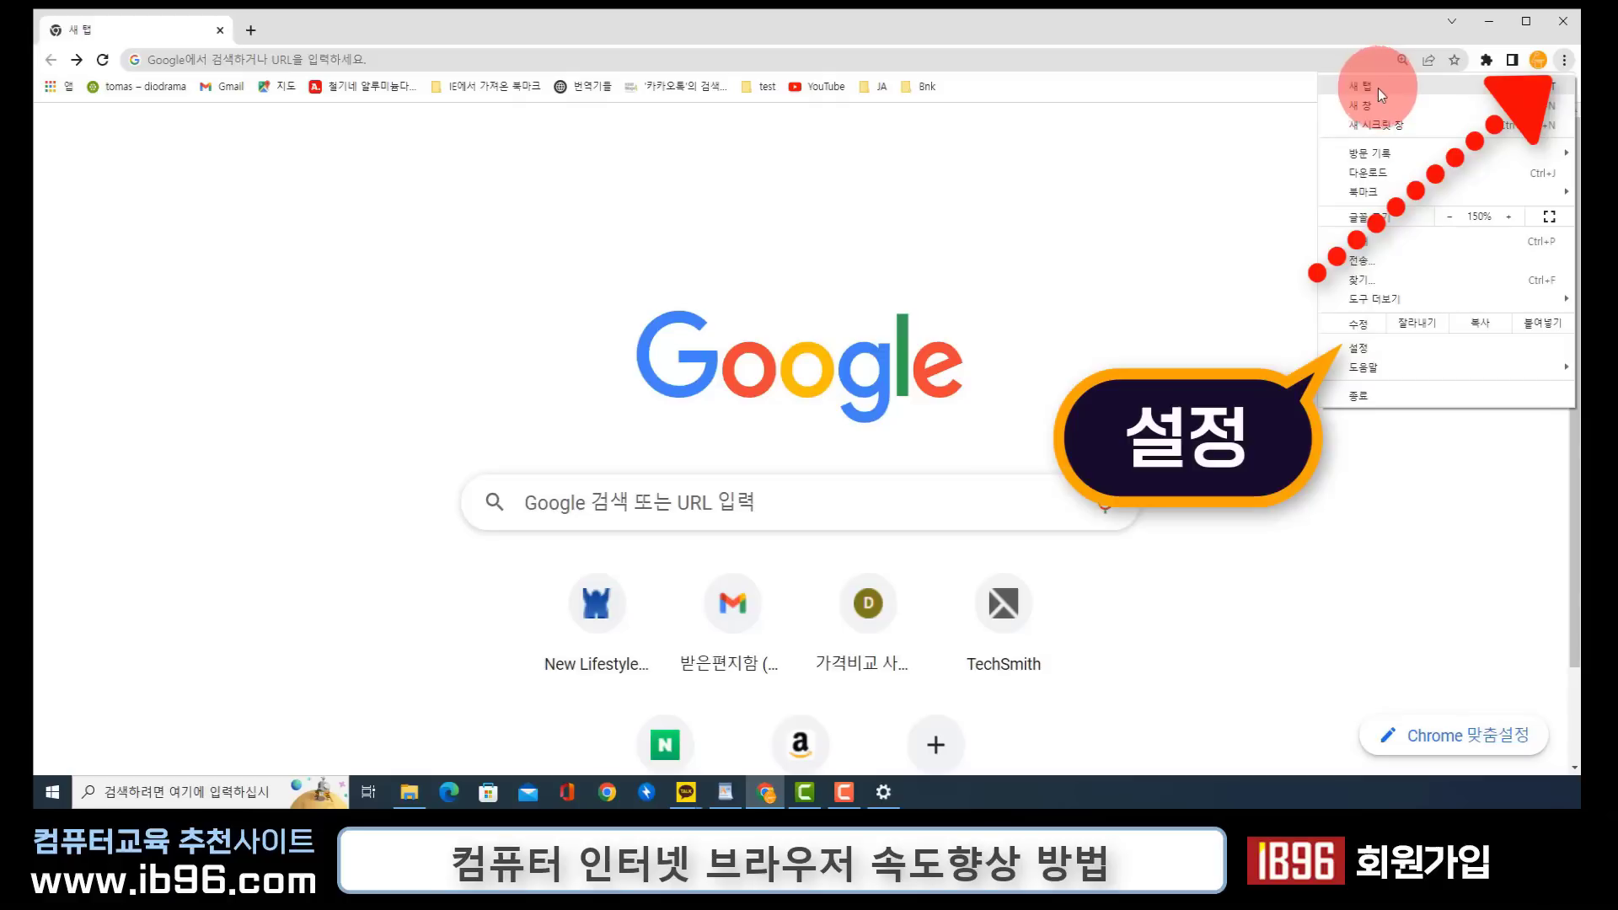
{"action": "left_click", "coordinate": [1382, 351]}
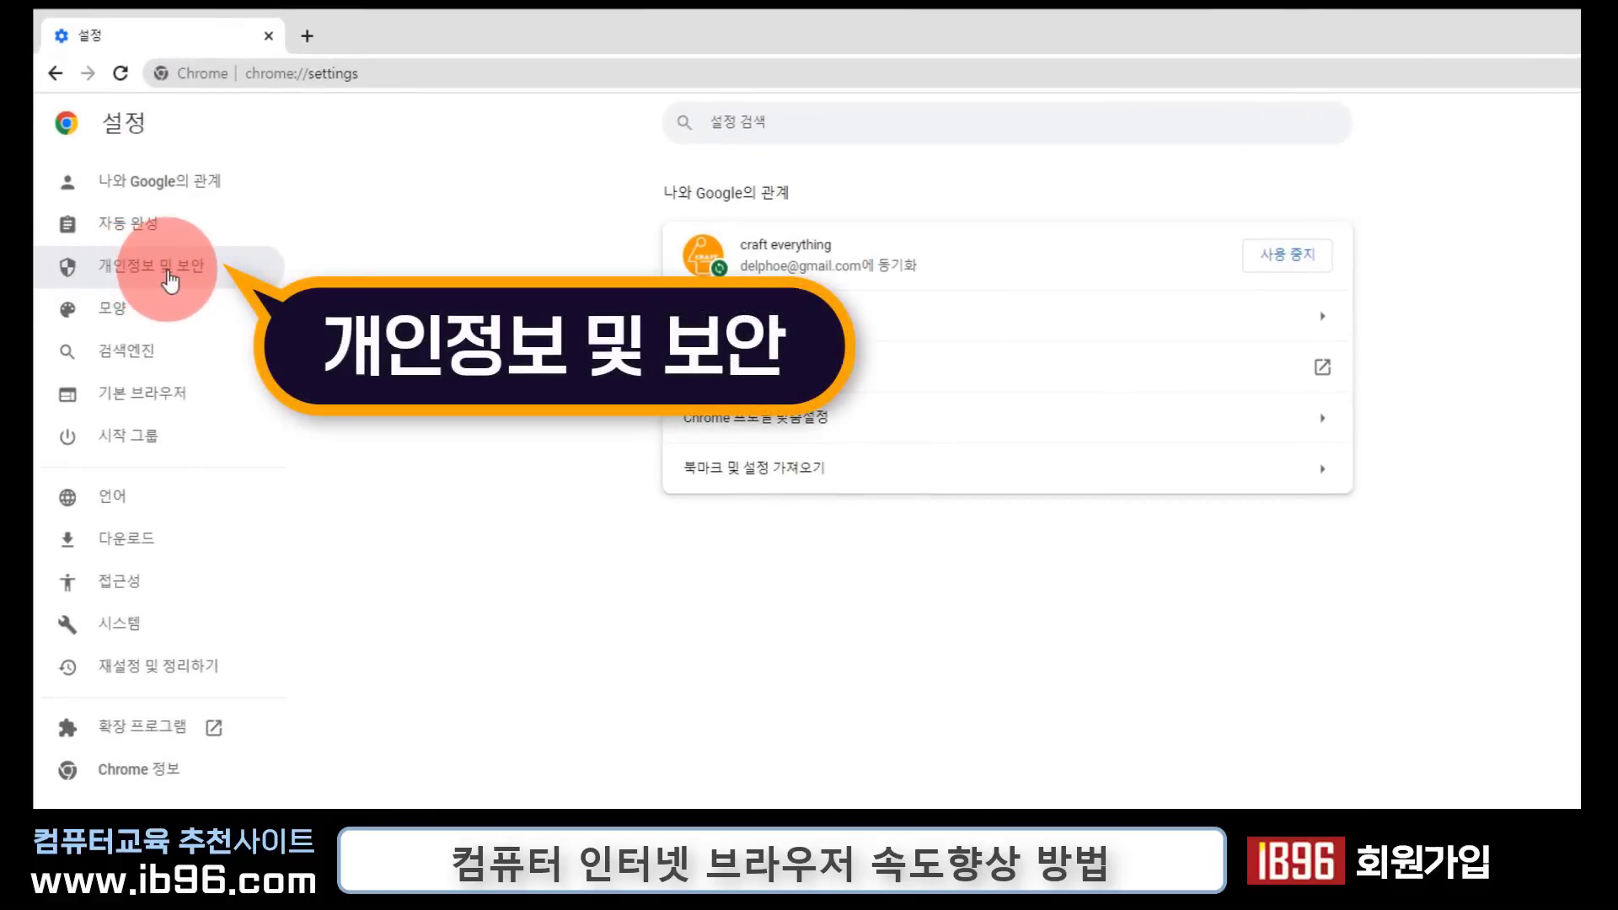
{"action": "left_click", "coordinate": [170, 282]}
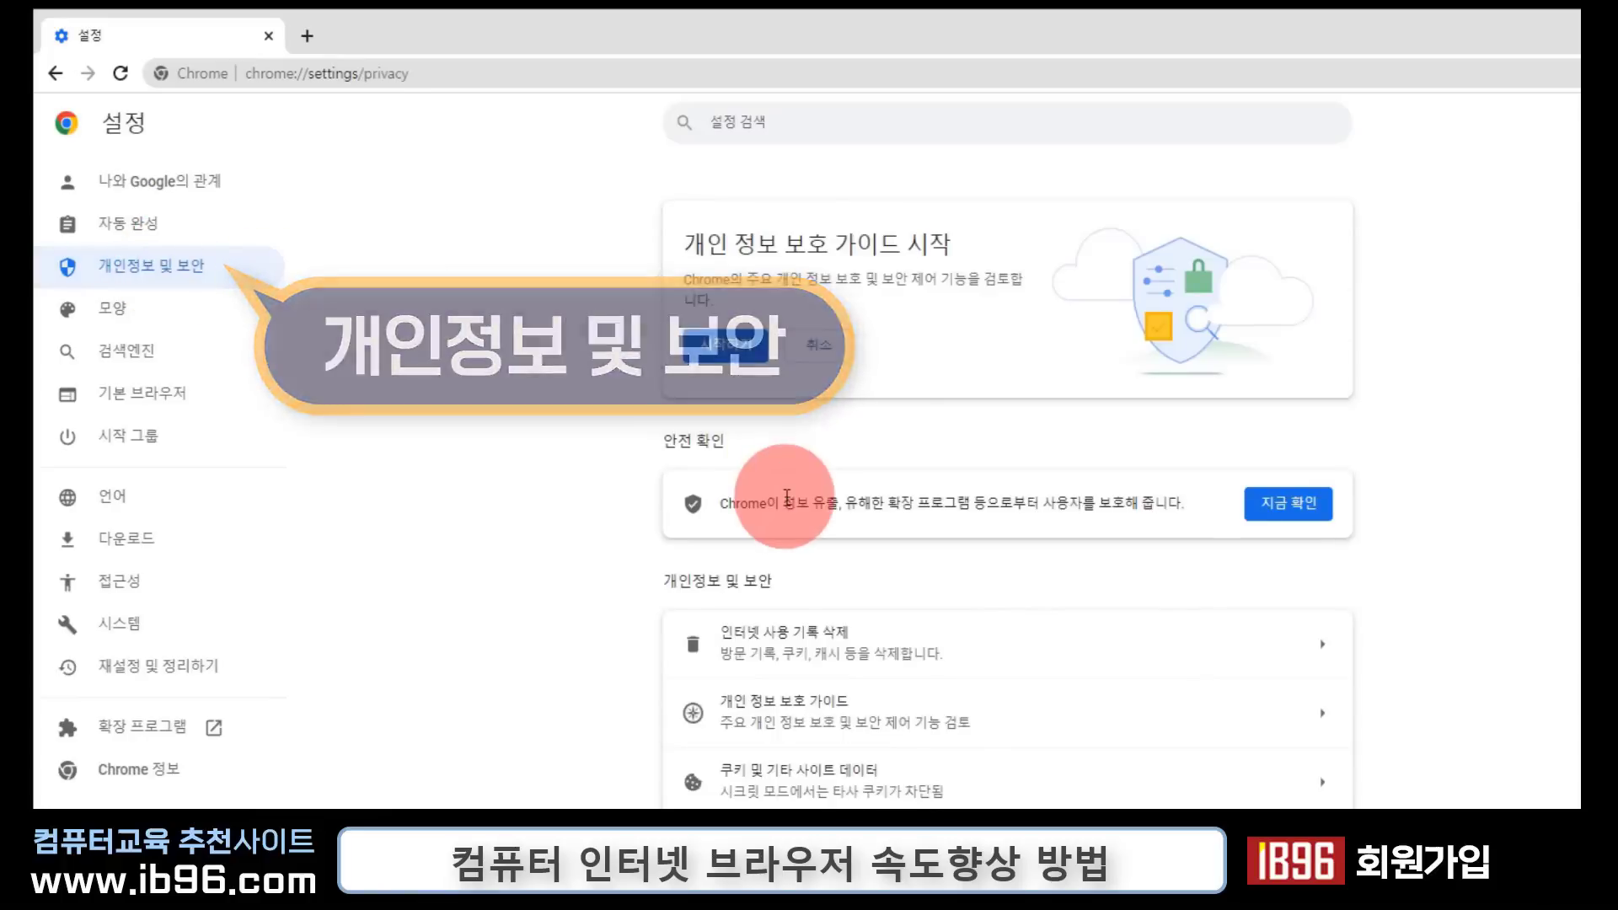
{"action": "scroll", "coordinate": [843, 540], "scroll_direction": "down", "scroll_amount": 1}
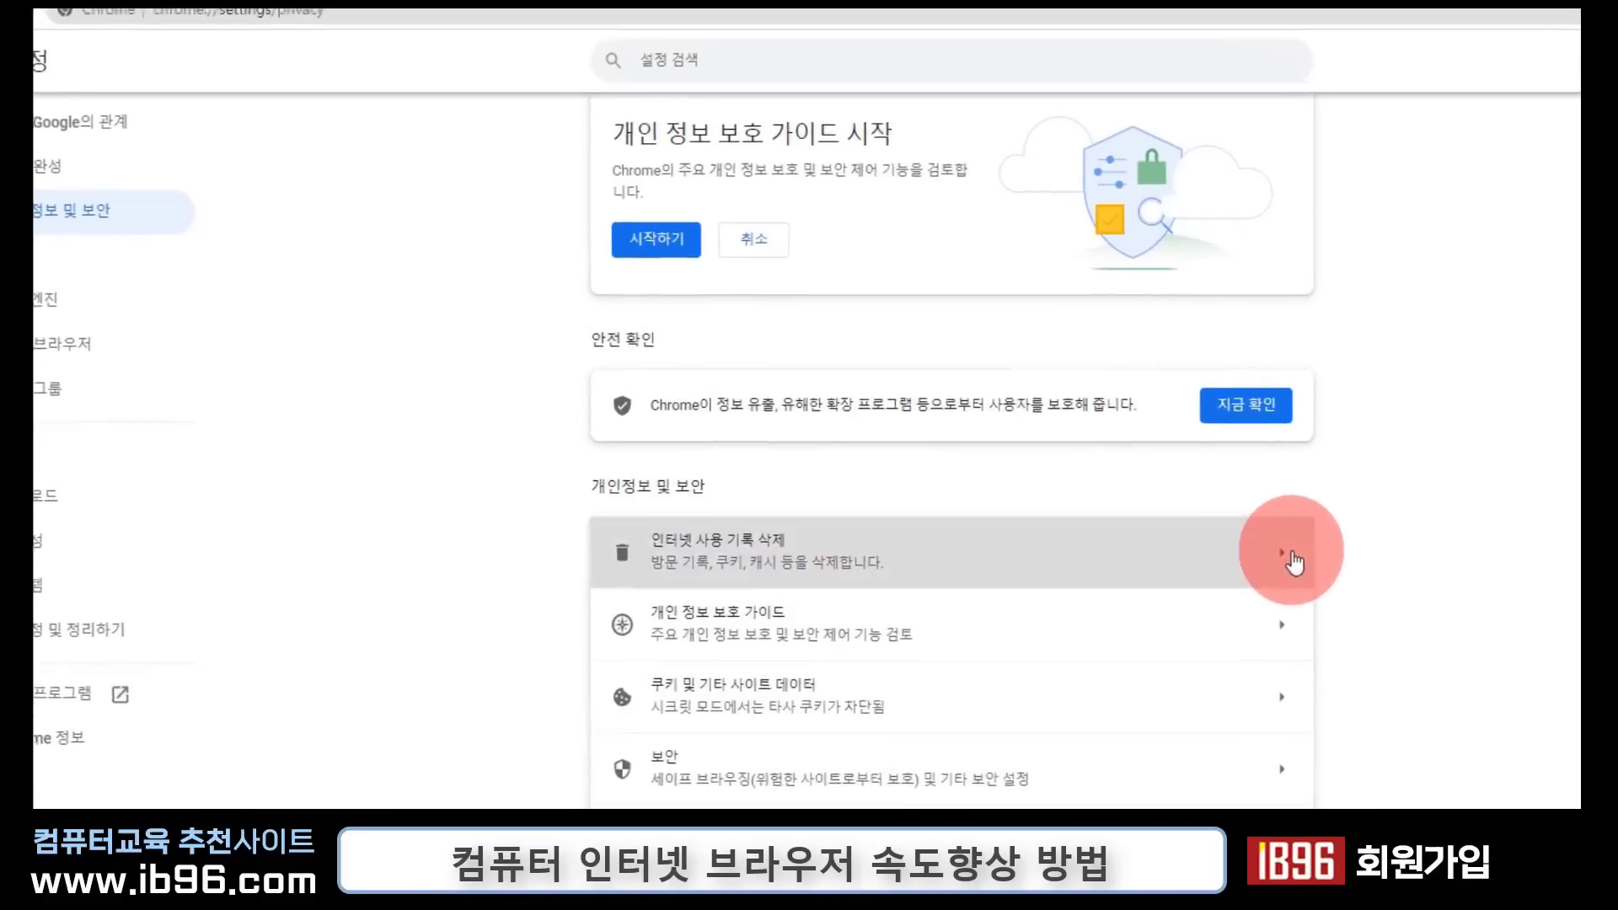
{"action": "left_click", "coordinate": [1299, 561]}
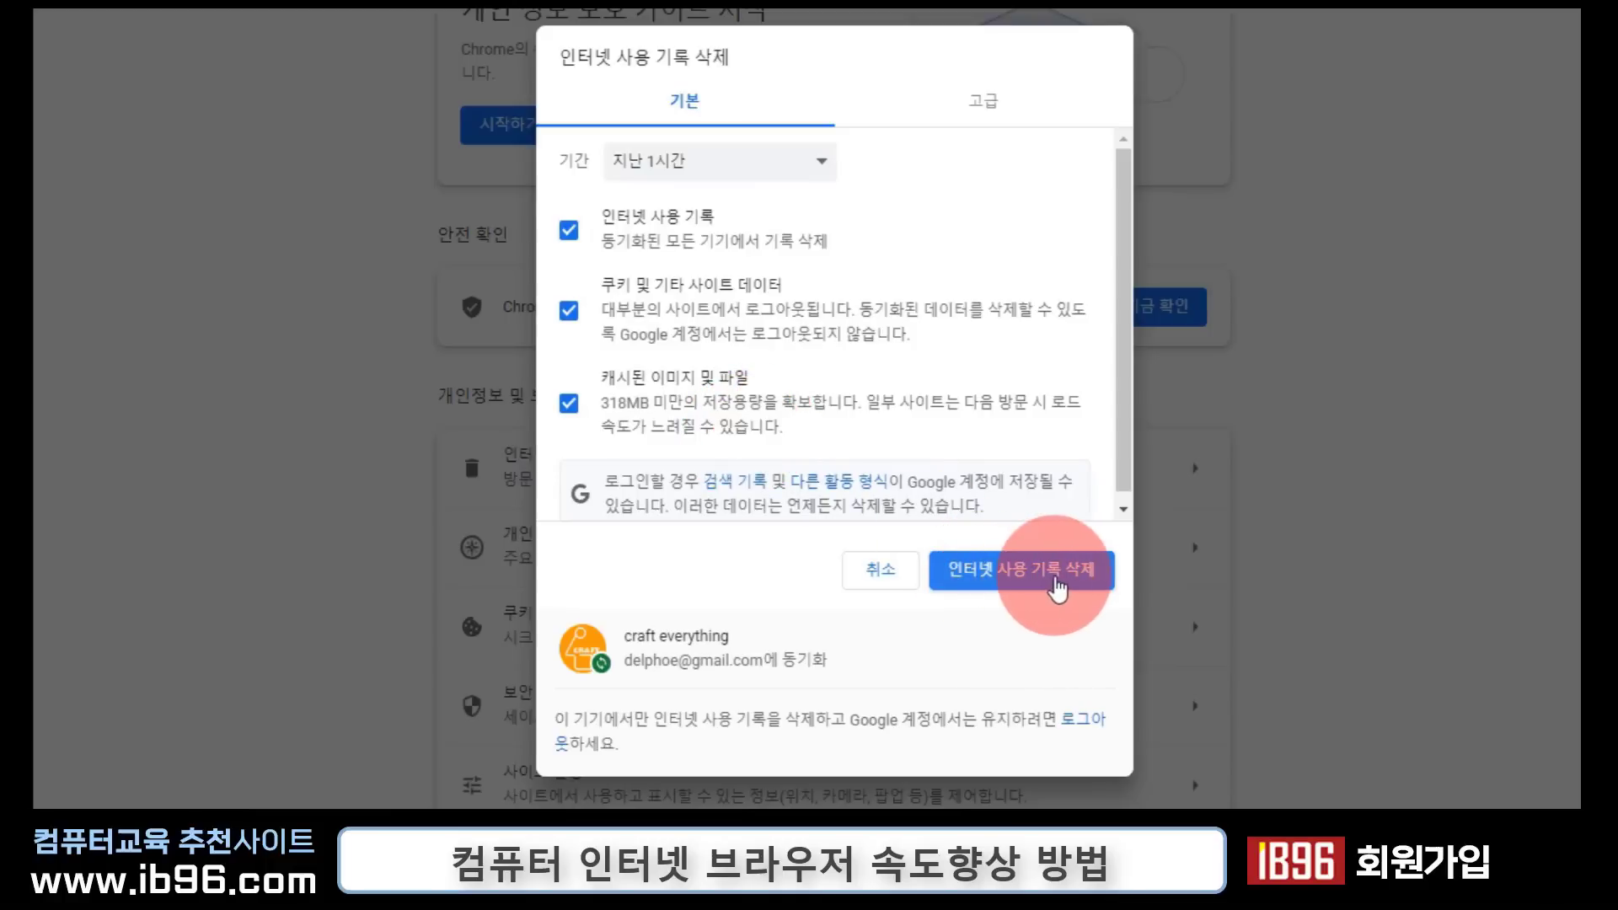
{"action": "left_click", "coordinate": [1054, 581]}
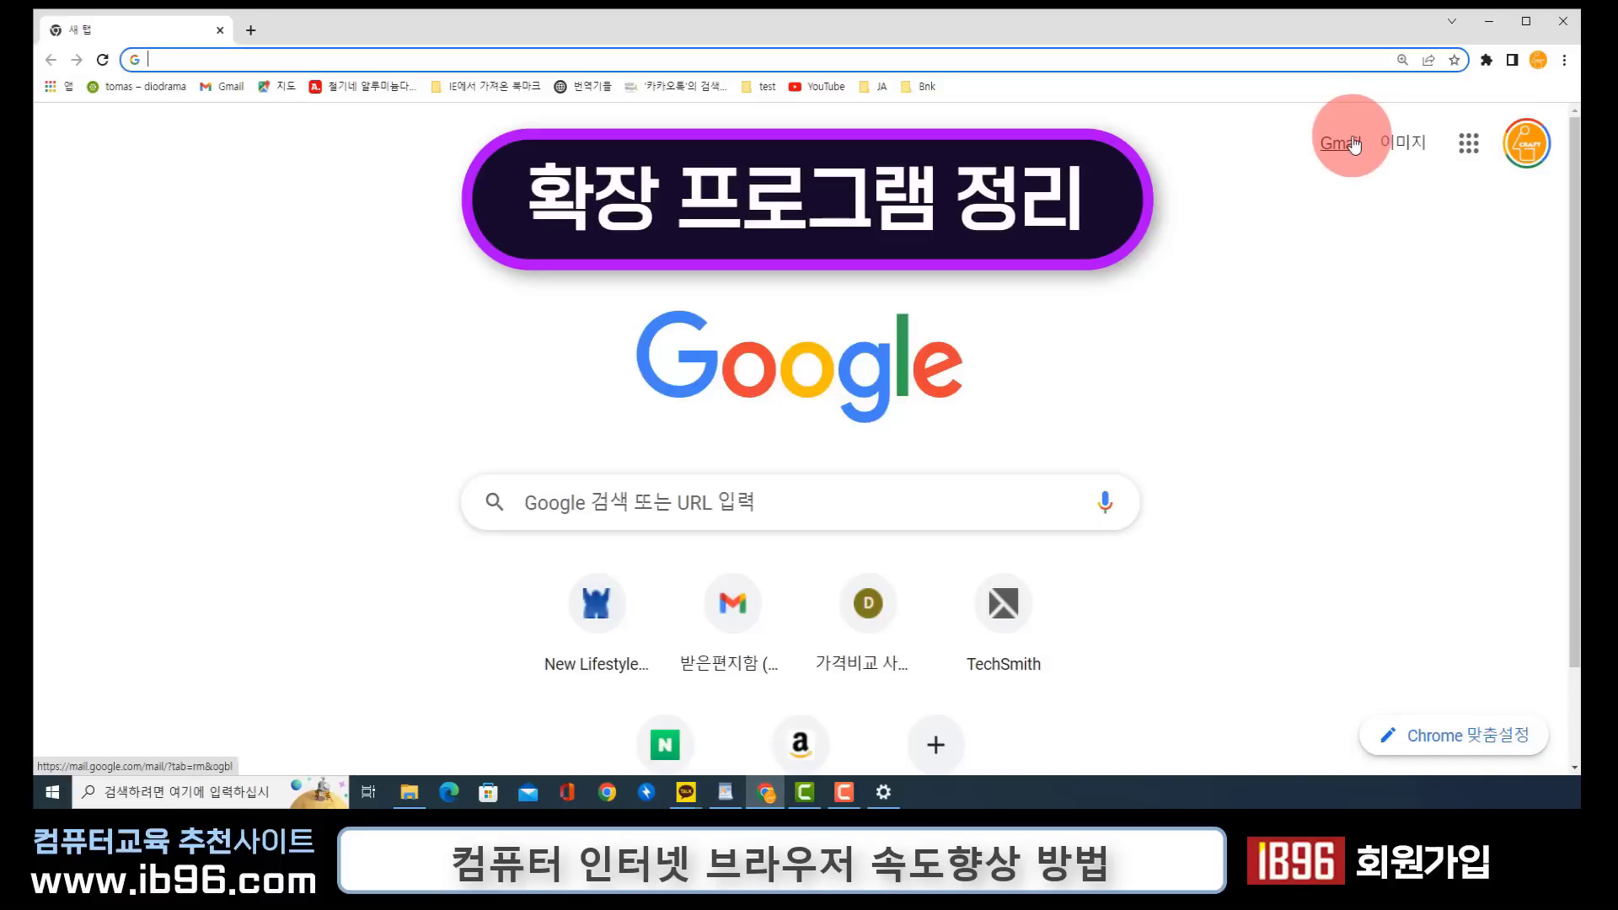
Step: Remove the extension "한댓: 유튜브 한글 댓글만 보기" from Chrome
{"action": "left_click", "coordinate": [1488, 64]}
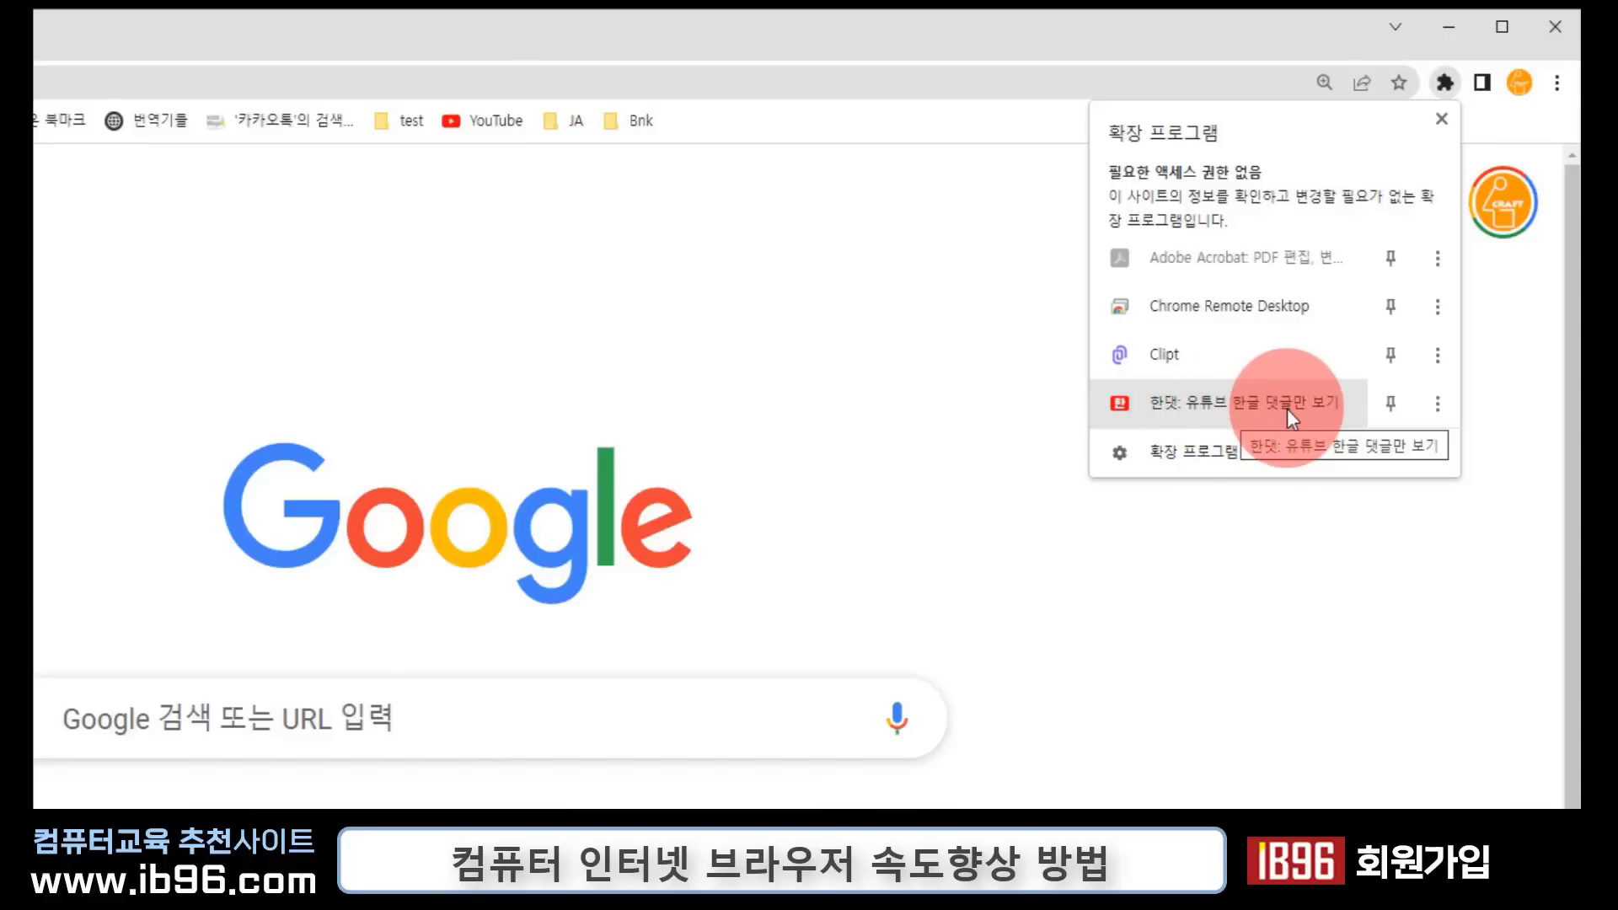
{"action": "left_click", "coordinate": [1444, 410]}
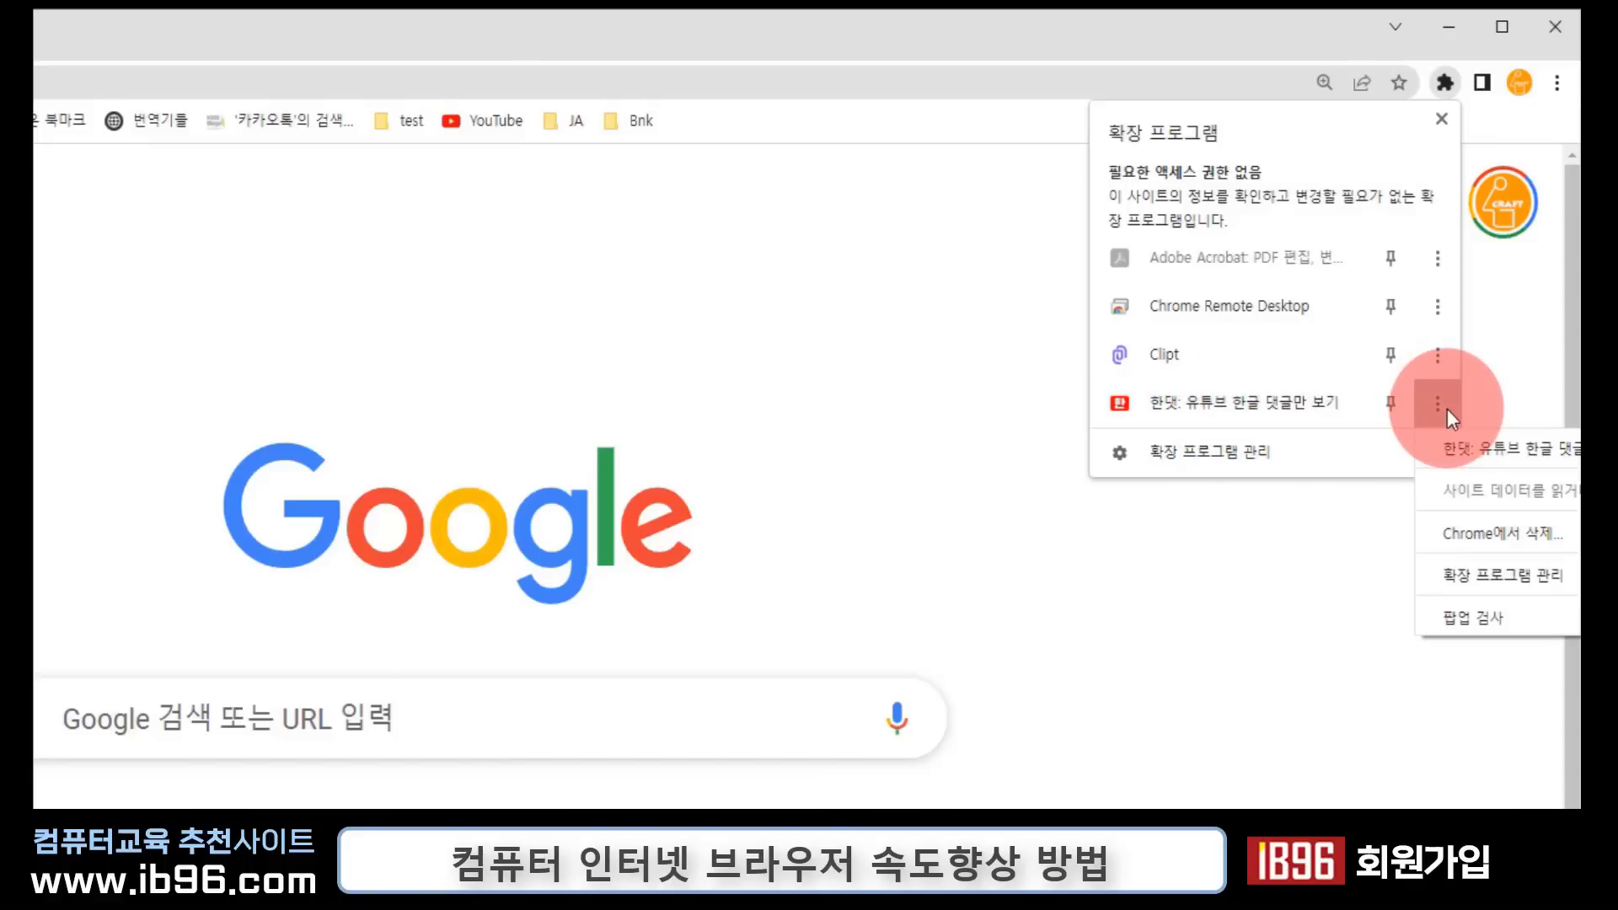
{"action": "left_click", "coordinate": [1450, 540]}
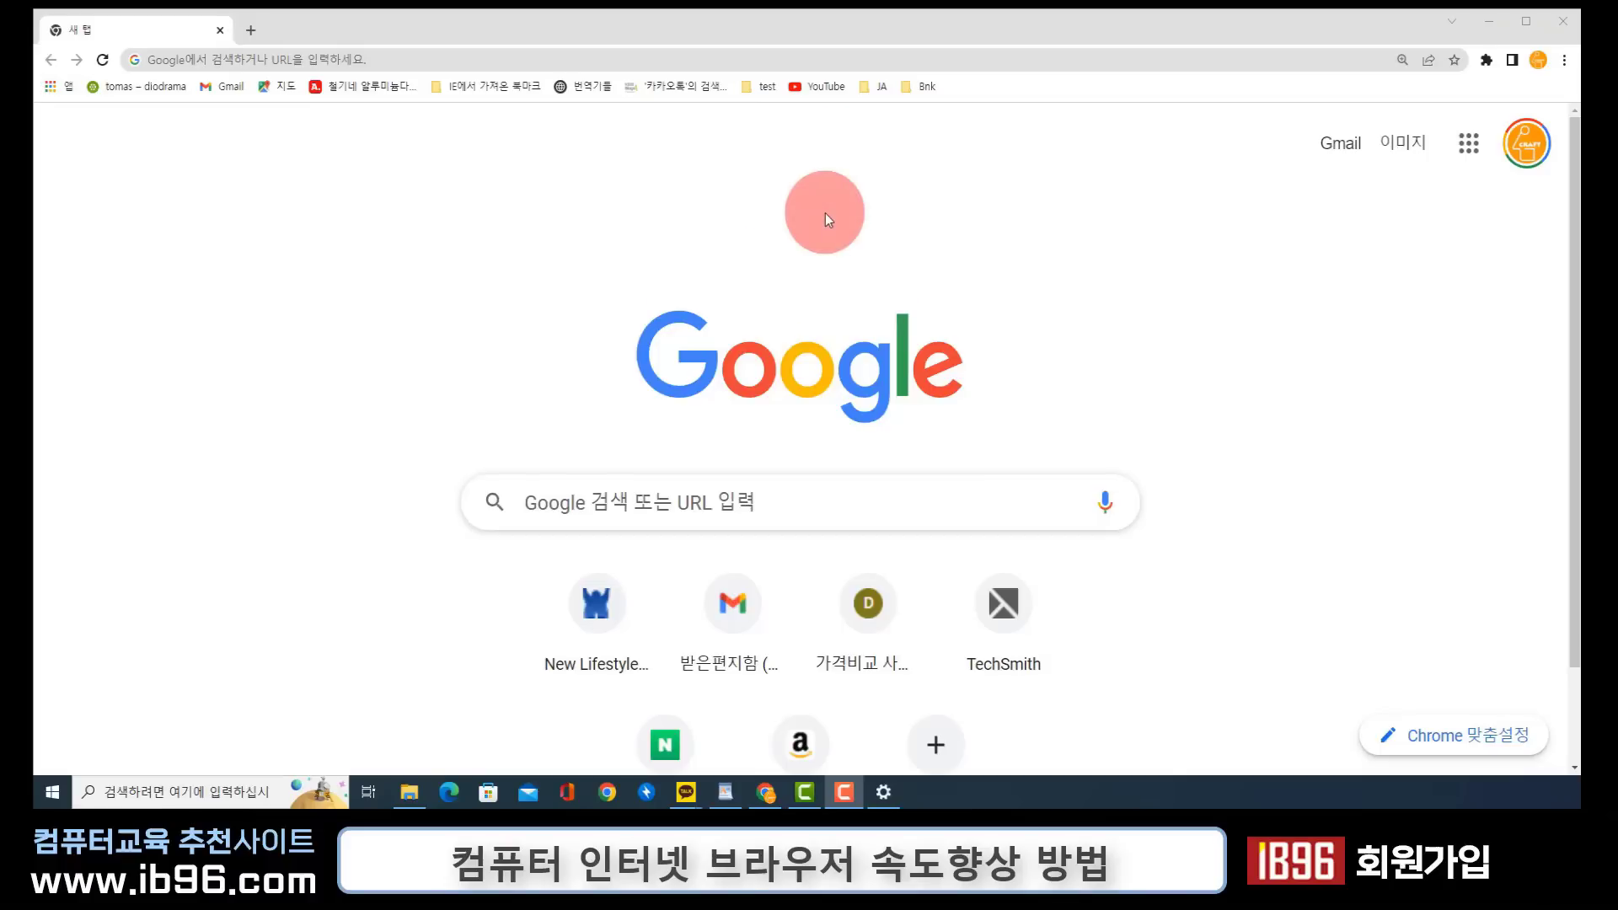
Step: Open the experiments page at chrome://flags
{"action": "left_click", "coordinate": [150, 61]}
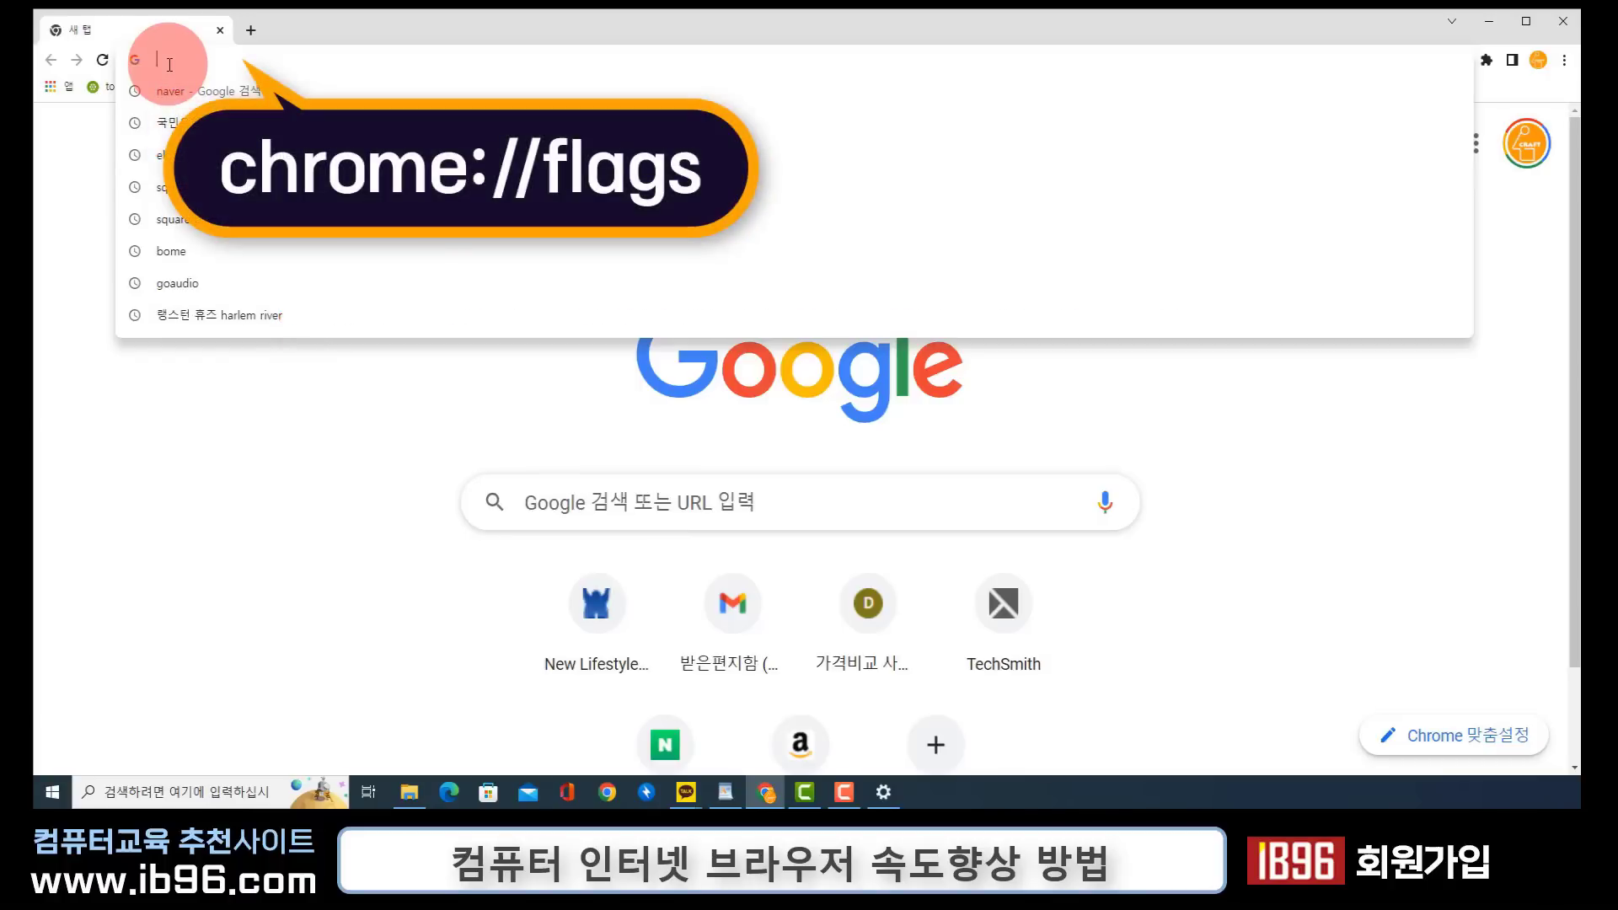
{"action": "type", "text": "chrome:"}
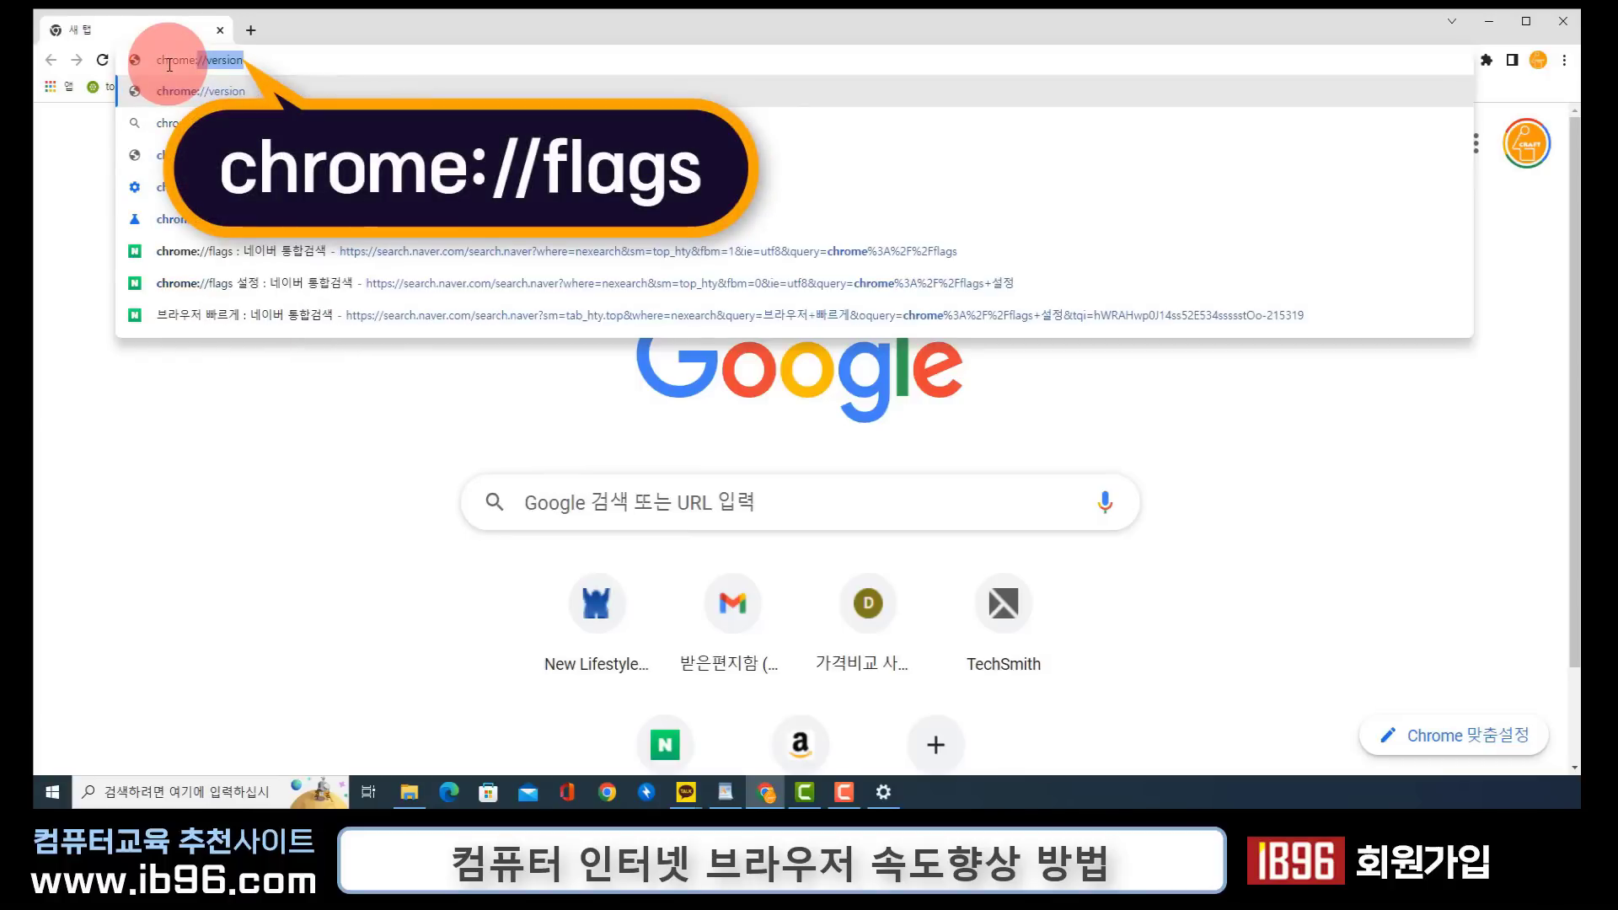
{"action": "type", "text": "//flags"}
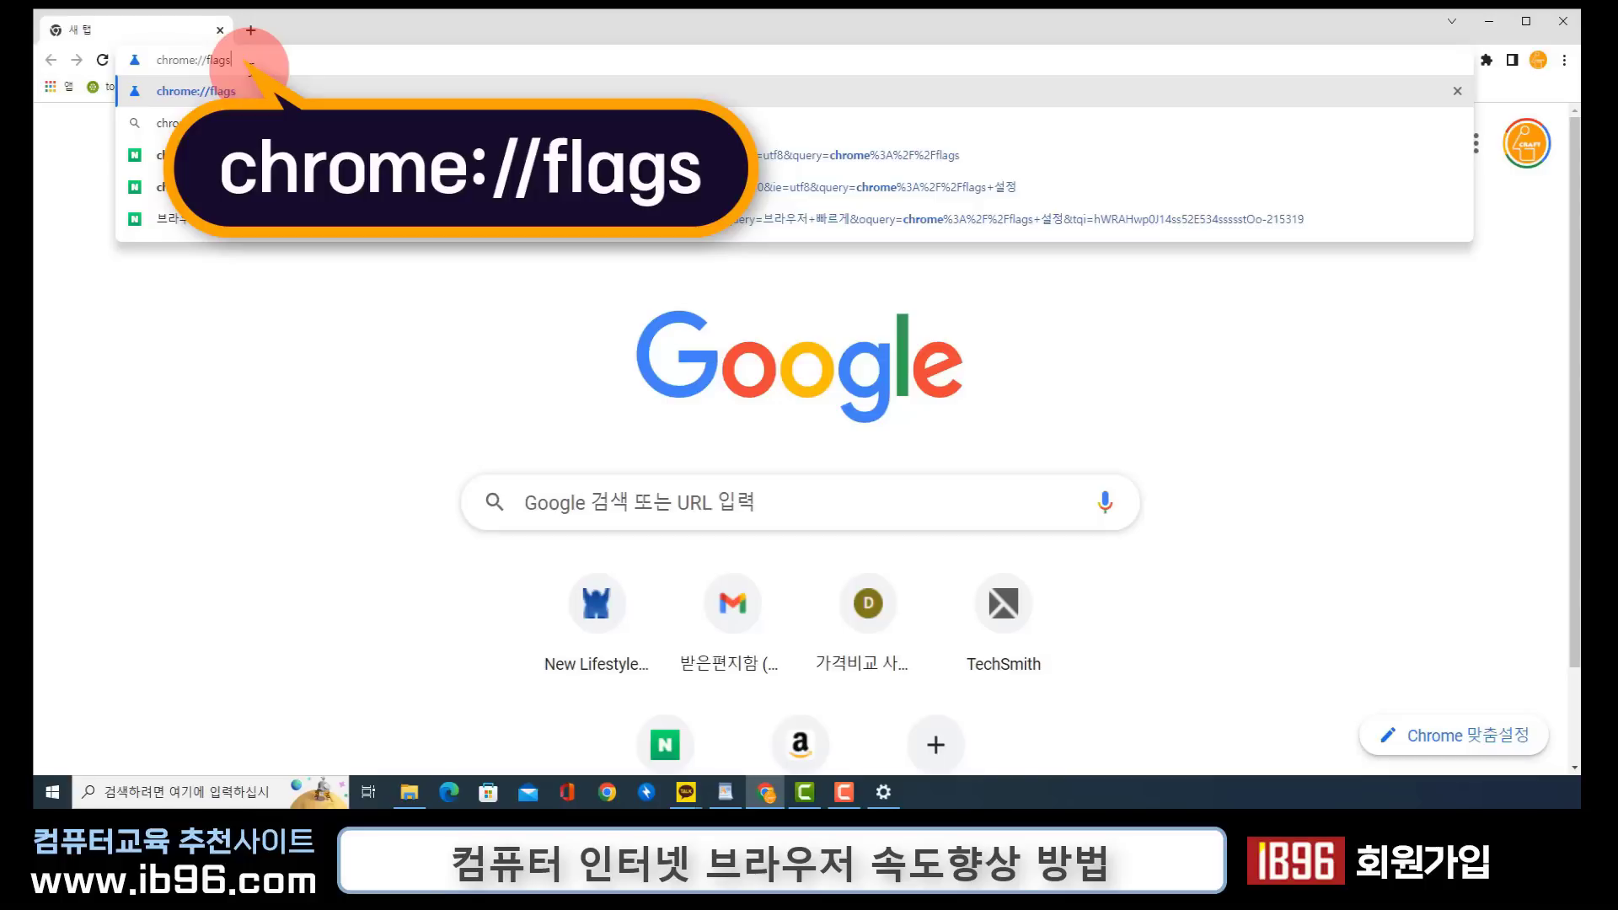
{"action": "key", "text": "Return"}
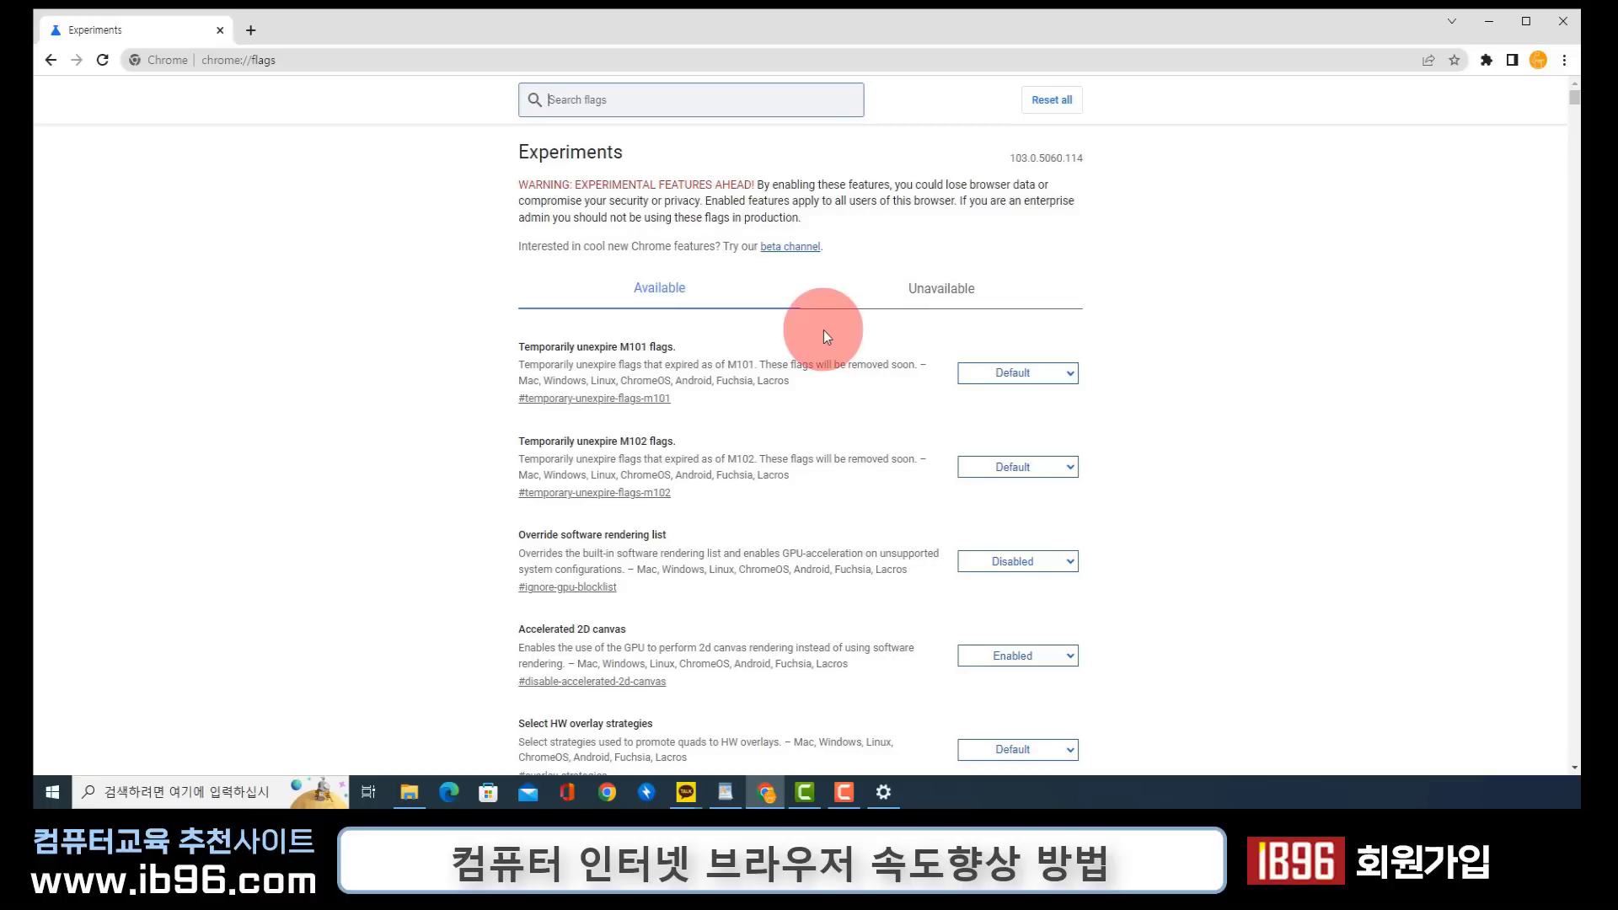
Step: Look through the available experiments and search the flags for "back/forward"
{"action": "scroll", "coordinate": [823, 330], "scroll_direction": "down", "scroll_amount": 4}
{"action": "scroll", "coordinate": [824, 331], "scroll_direction": "up", "scroll_amount": 4}
{"action": "scroll", "coordinate": [831, 332], "scroll_direction": "down", "scroll_amount": 3}
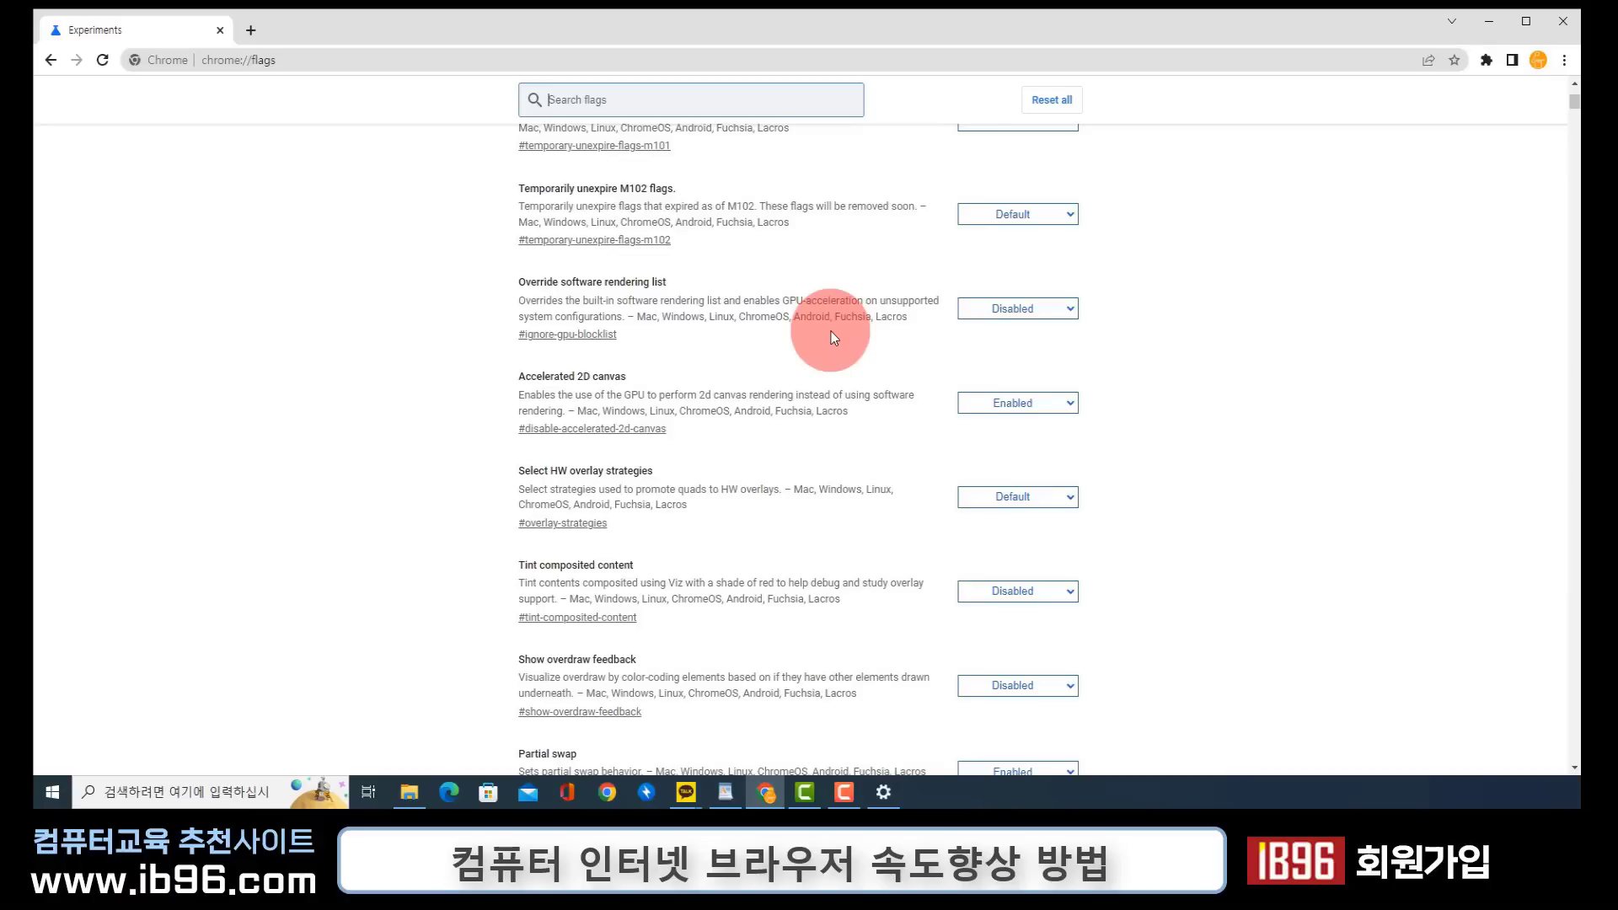
{"action": "scroll", "coordinate": [831, 331], "scroll_direction": "up", "scroll_amount": 3}
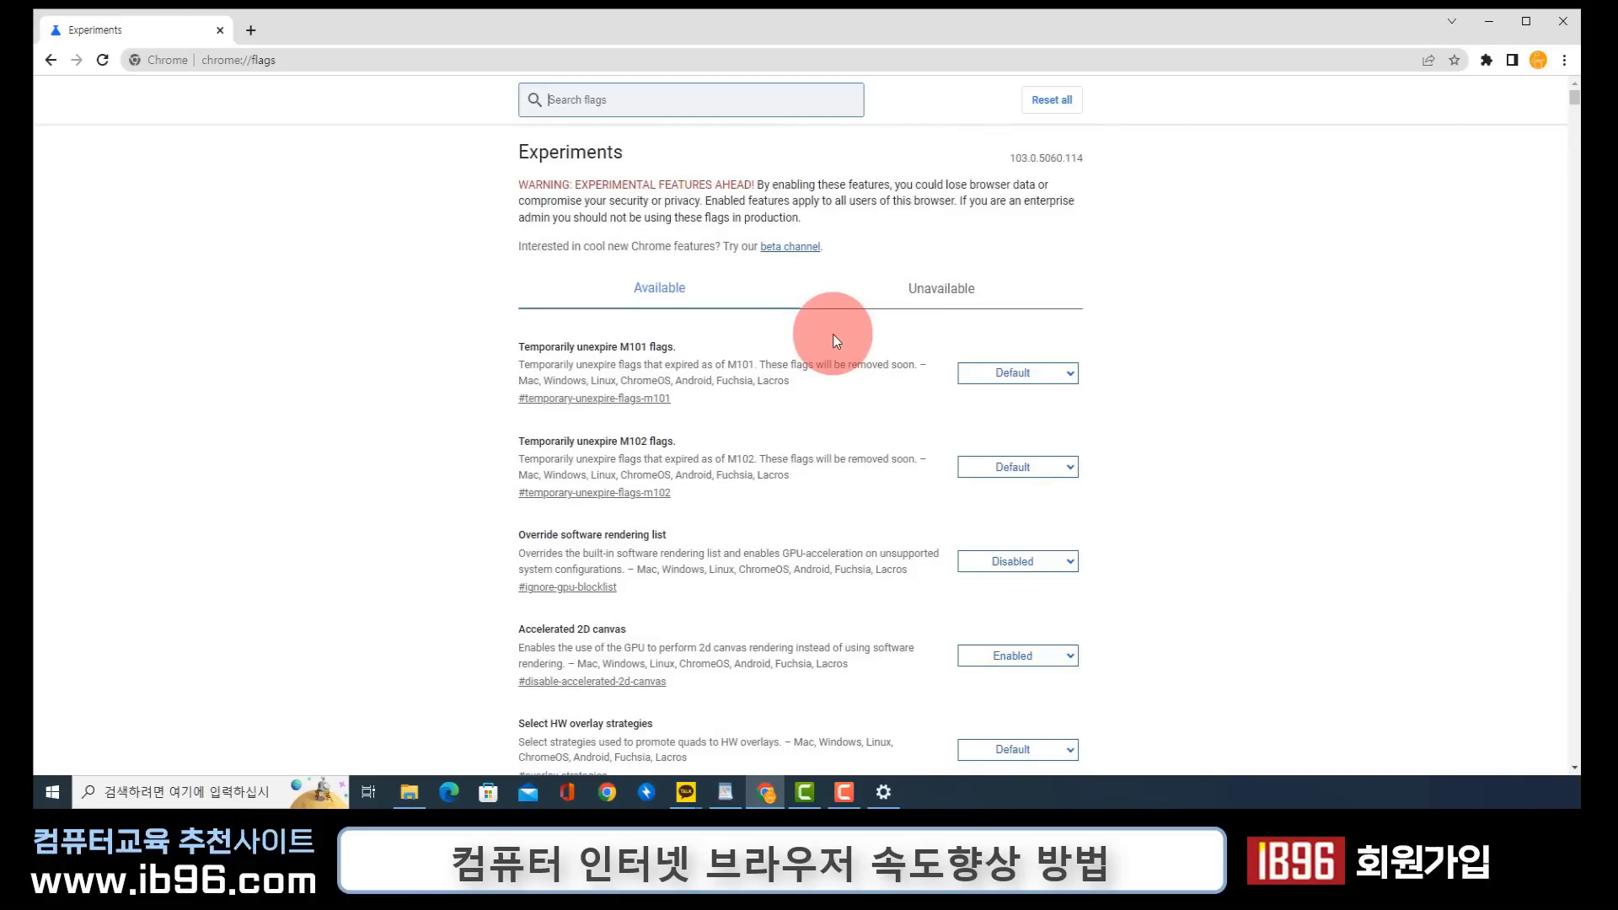
{"action": "scroll", "coordinate": [744, 376], "scroll_direction": "down", "scroll_amount": 1}
{"action": "scroll", "coordinate": [745, 376], "scroll_direction": "down", "scroll_amount": 15}
{"action": "scroll", "coordinate": [741, 376], "scroll_direction": "up", "scroll_amount": 15}
{"action": "left_click", "coordinate": [588, 101]}
{"action": "type", "text": "back/forward"}
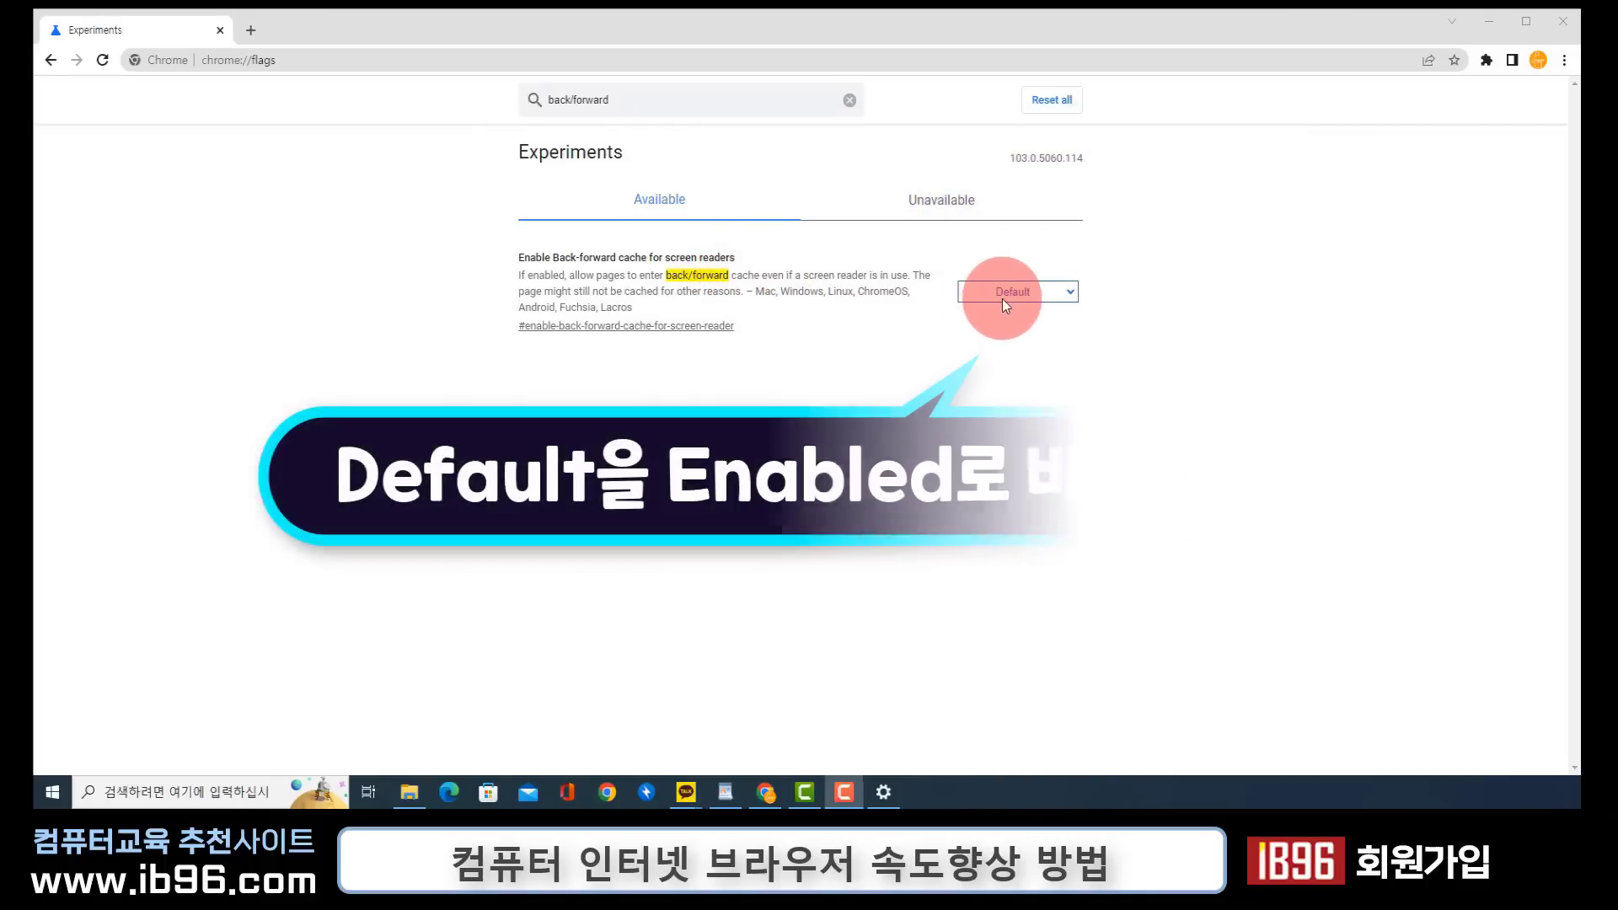
Step: Set the Back-forward cache for screen readers flag to Enabled and relaunch Chrome
{"action": "left_click", "coordinate": [1042, 295]}
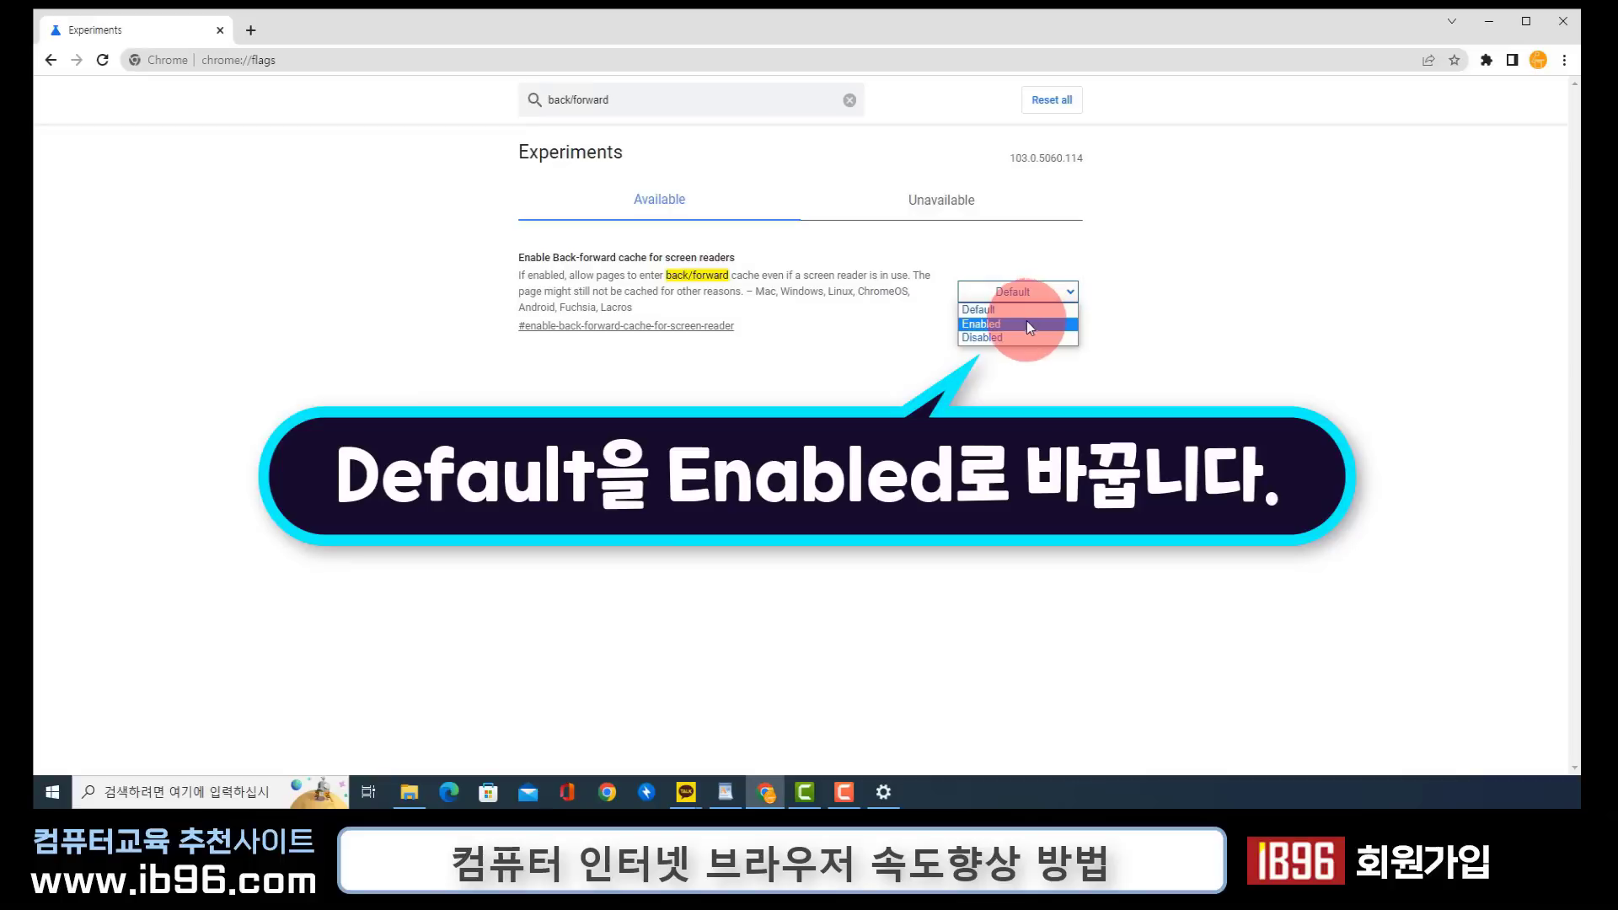
{"action": "left_click", "coordinate": [1029, 324]}
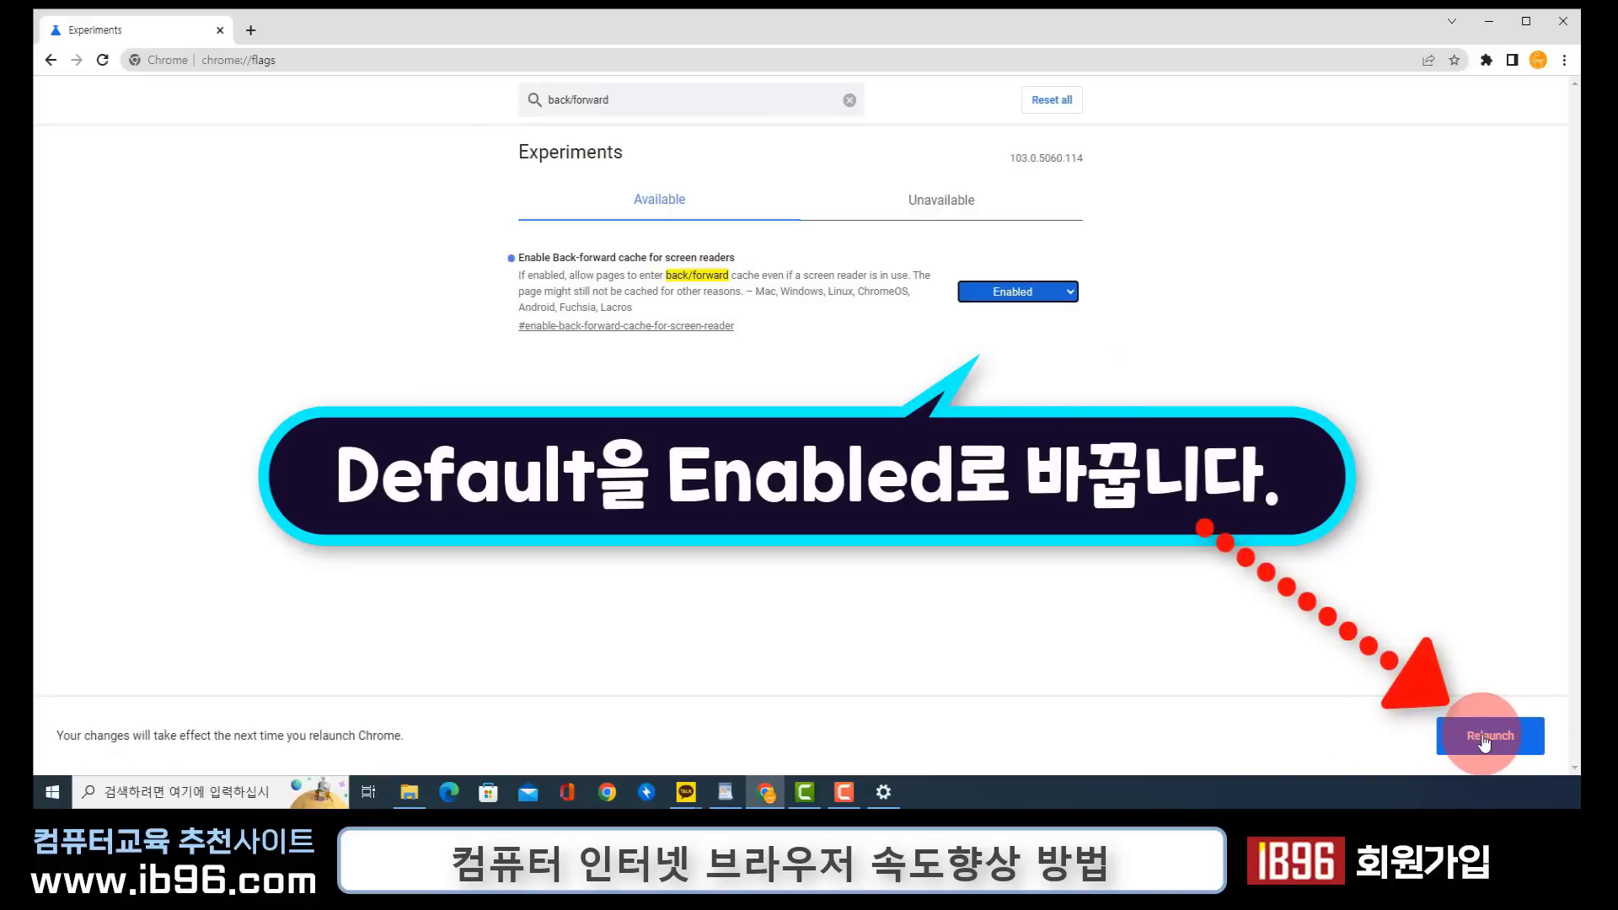
{"action": "left_click", "coordinate": [1487, 736]}
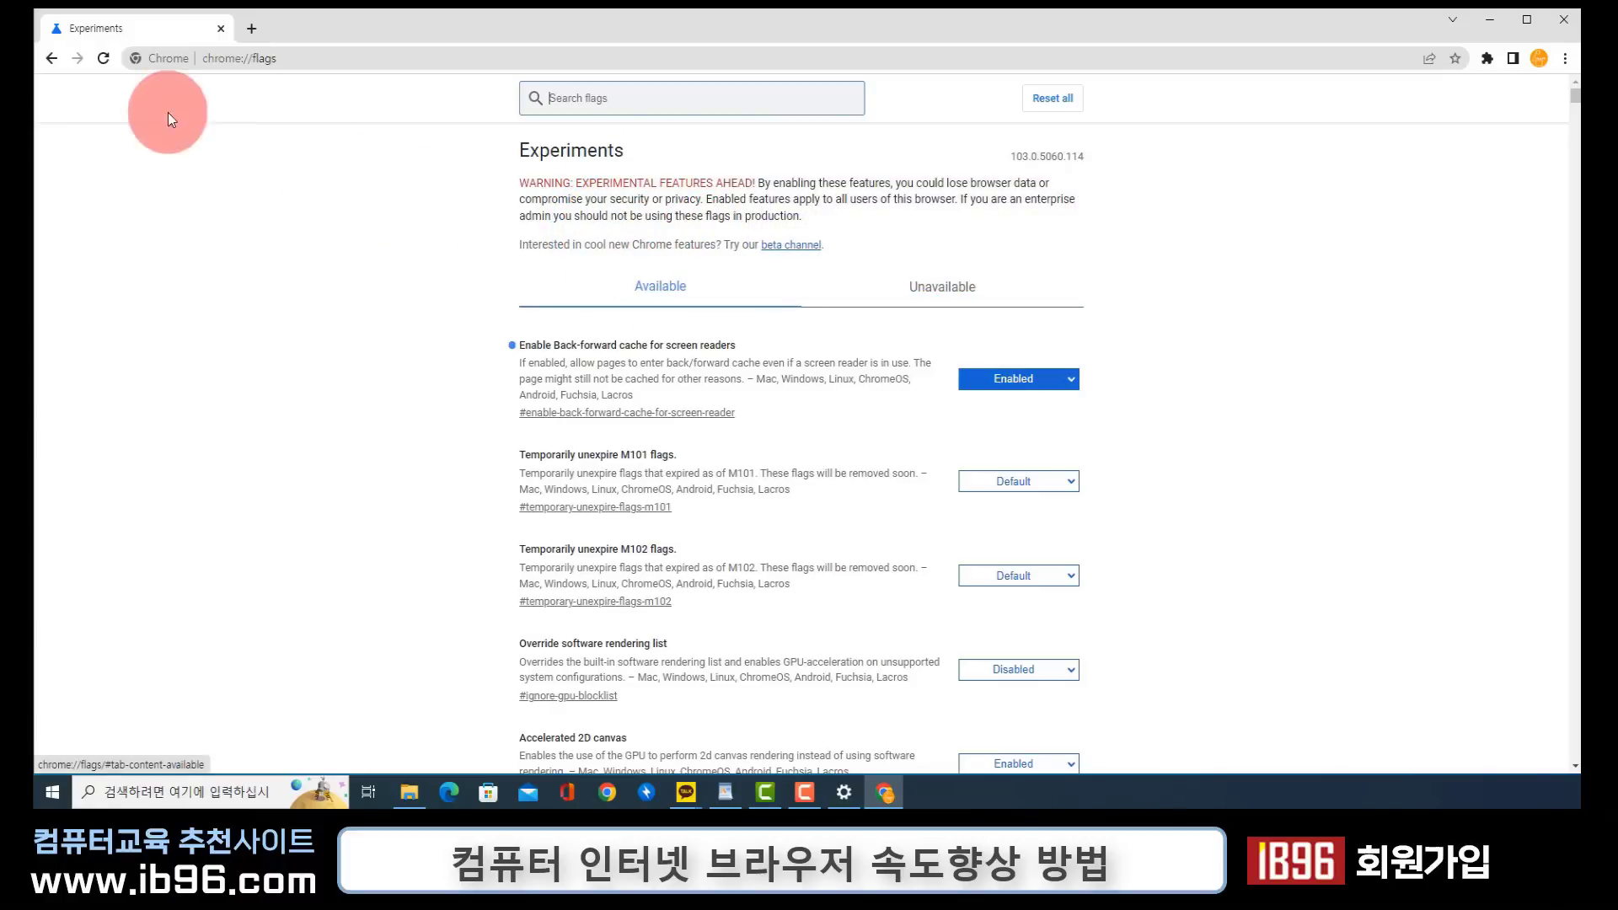
Step: Test page navigation by going back to the new tab page and forward to the experiments page
{"action": "left_click", "coordinate": [52, 58]}
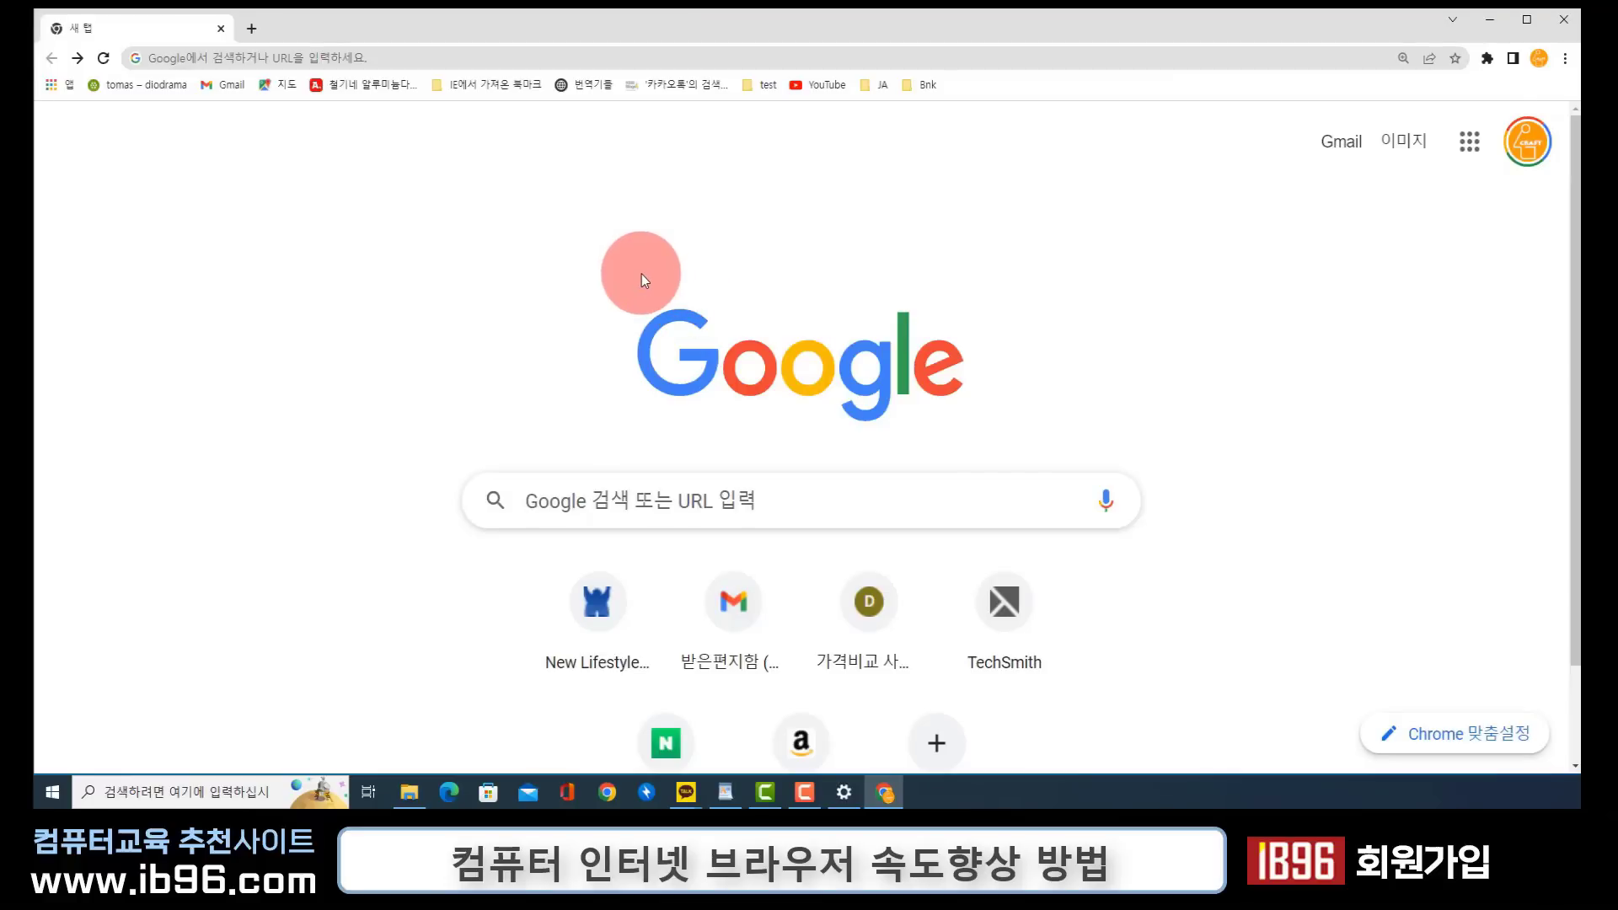
{"action": "left_click", "coordinate": [77, 58]}
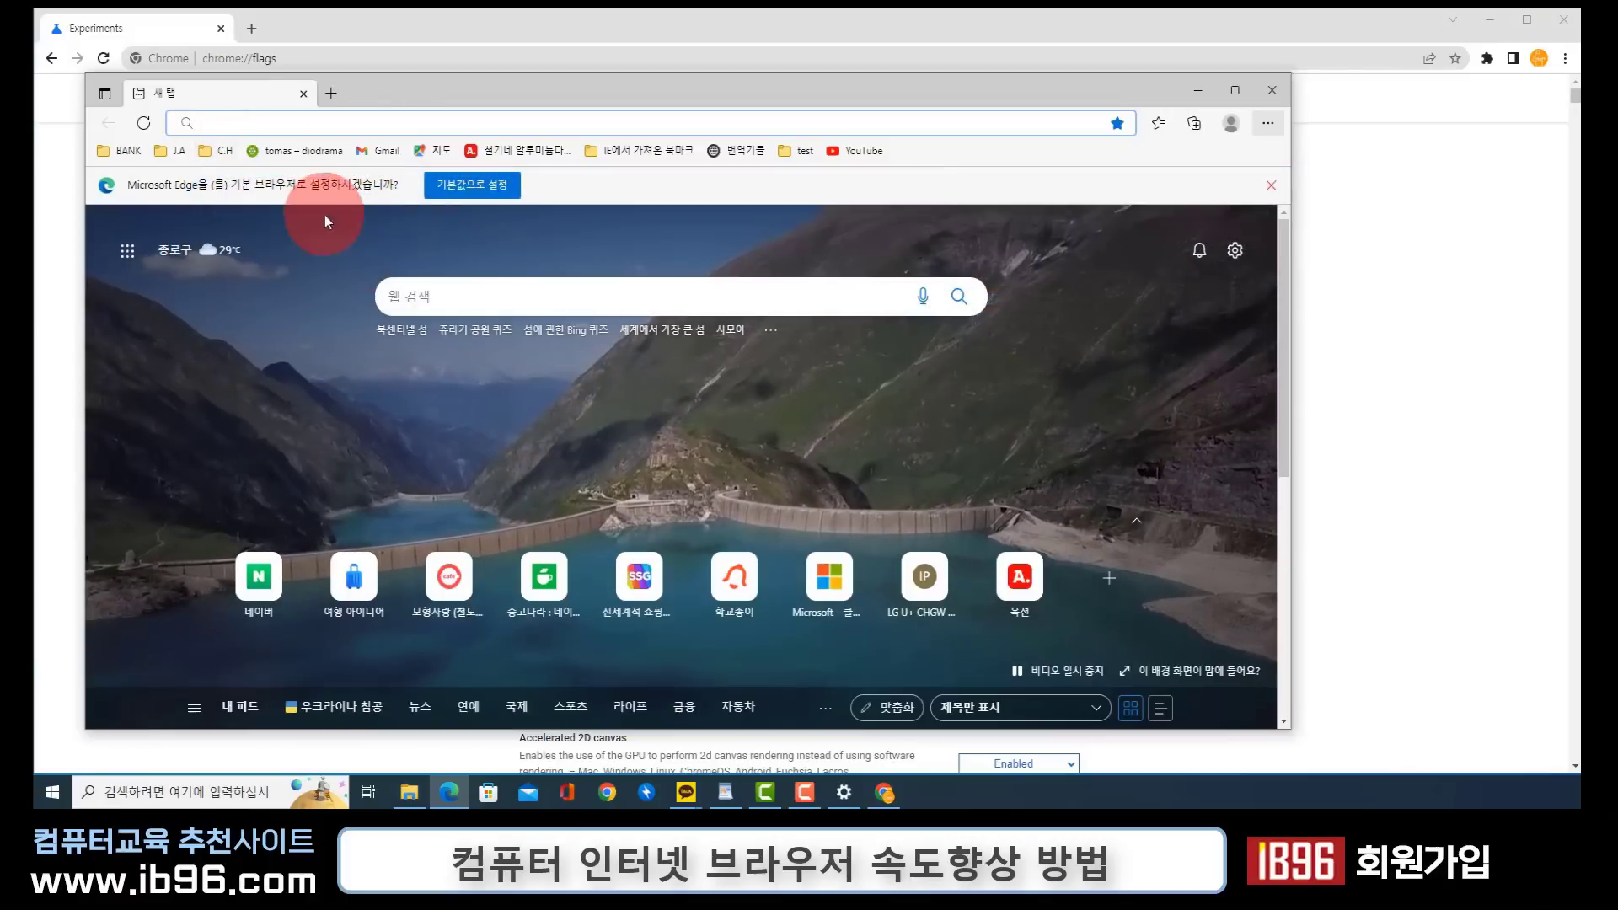
Step: View the experiments page at edge://flags in Microsoft Edge and close the Edge window
{"action": "left_click", "coordinate": [228, 122]}
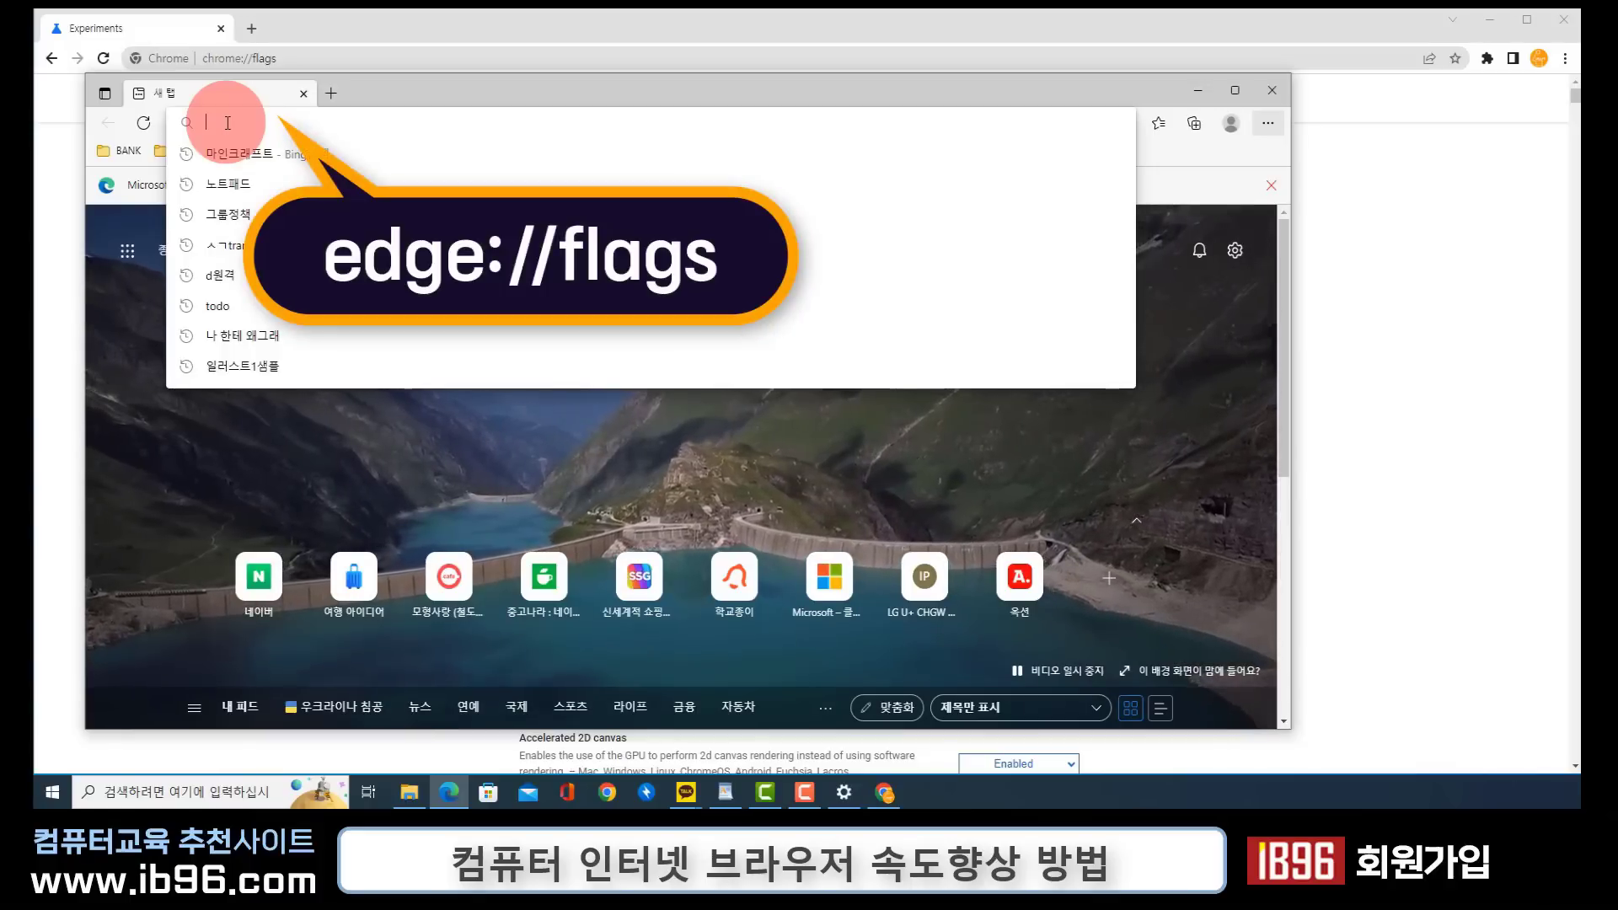
{"action": "type", "text": "edge"}
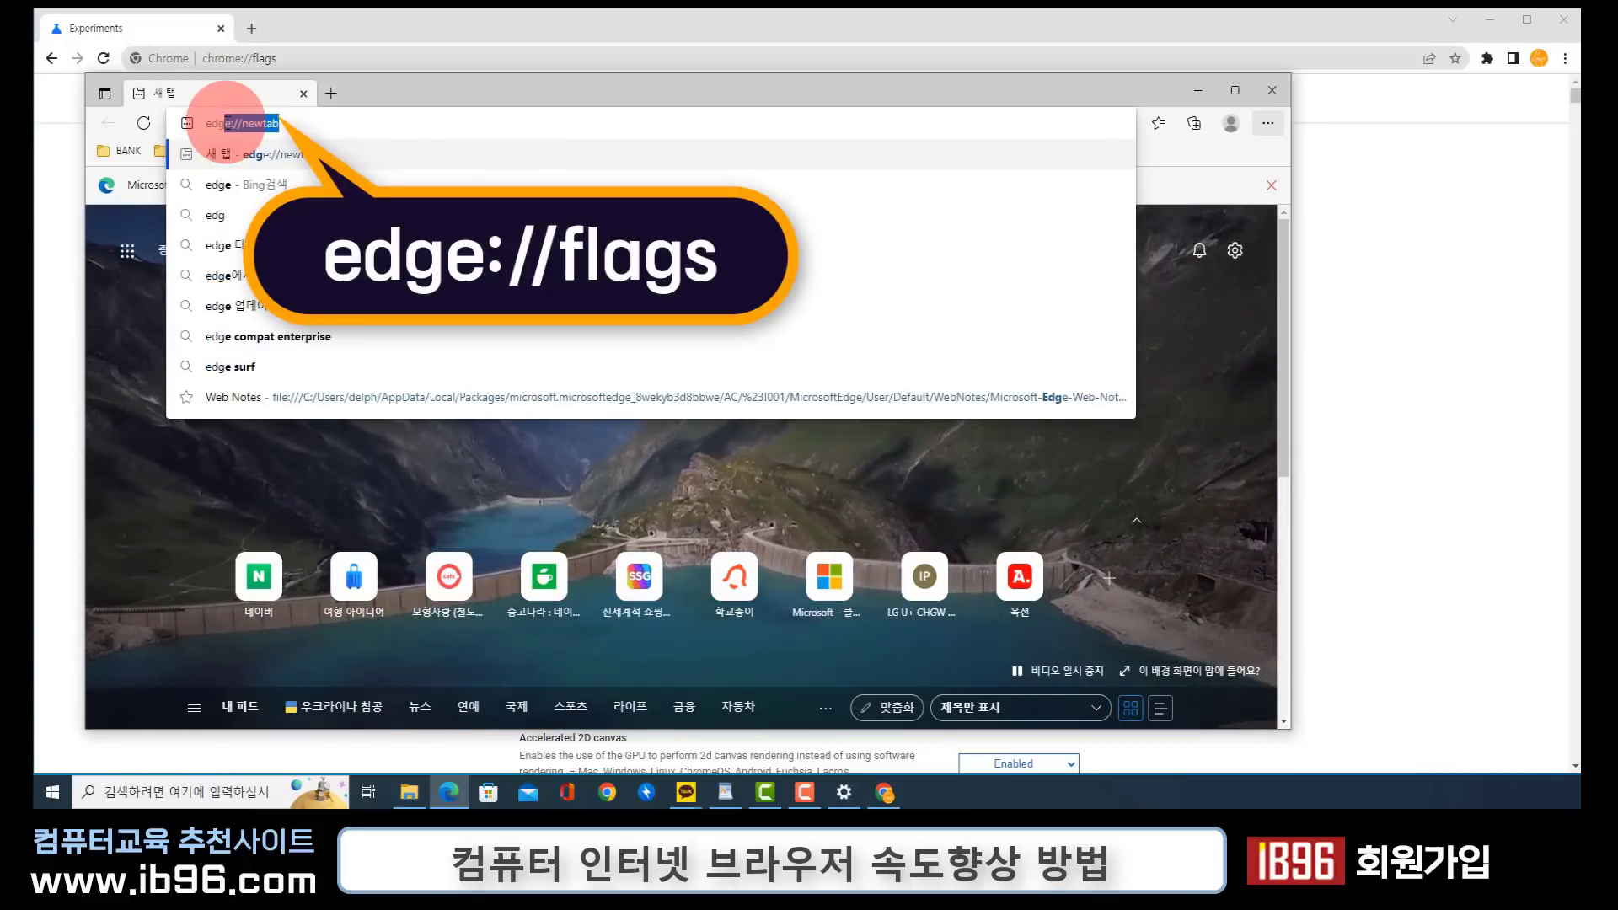
{"action": "type", "text": "://flags"}
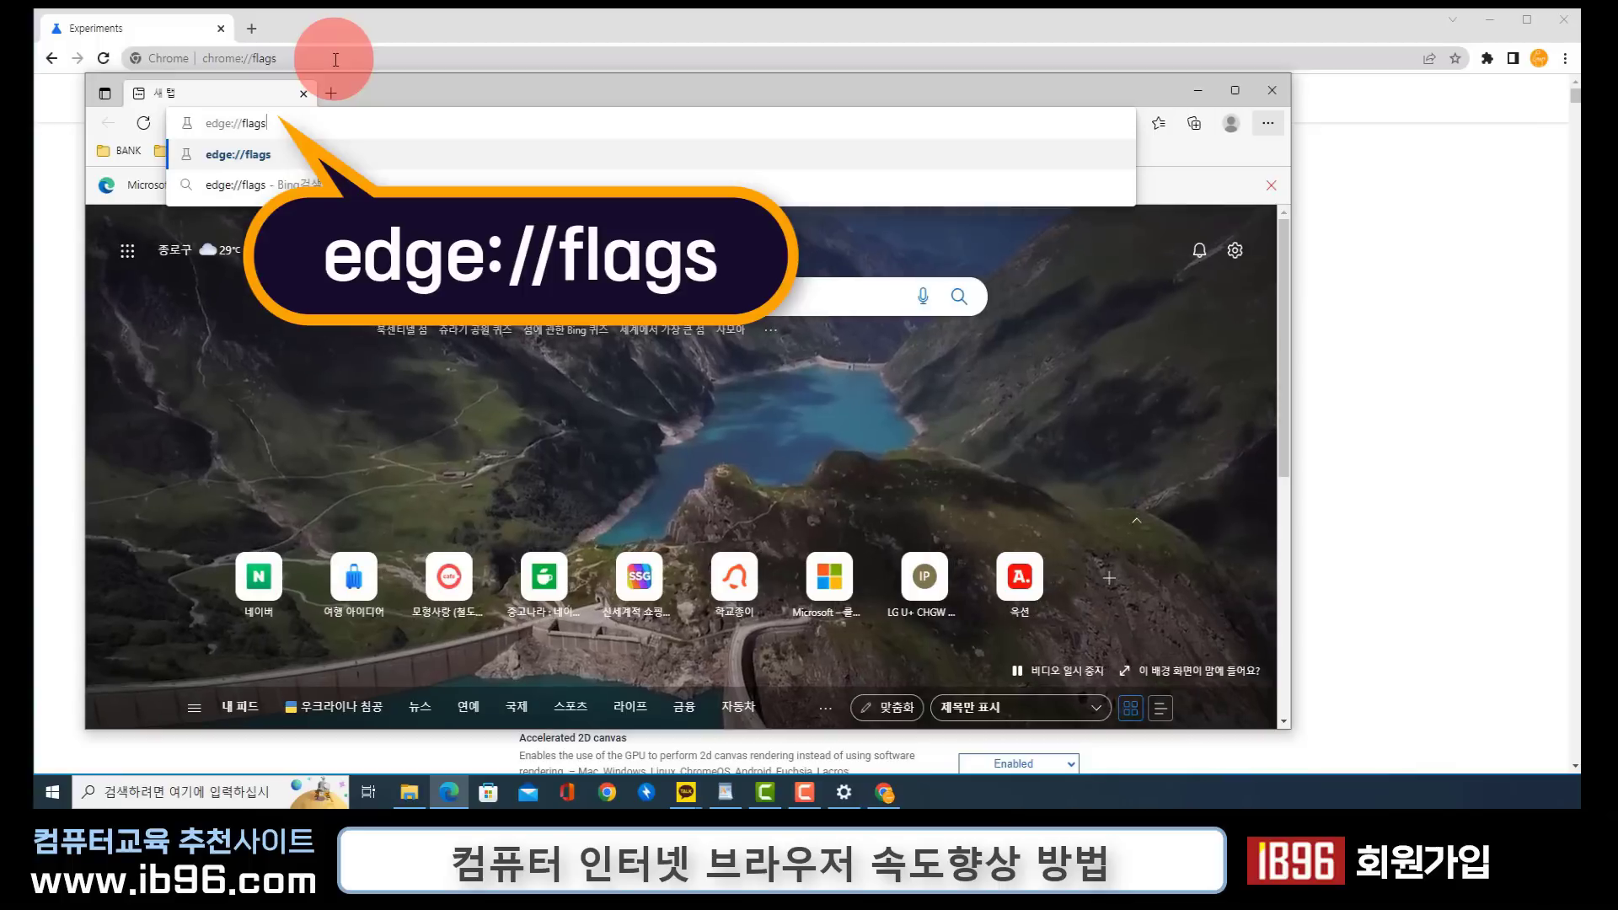
{"action": "key", "text": "Return"}
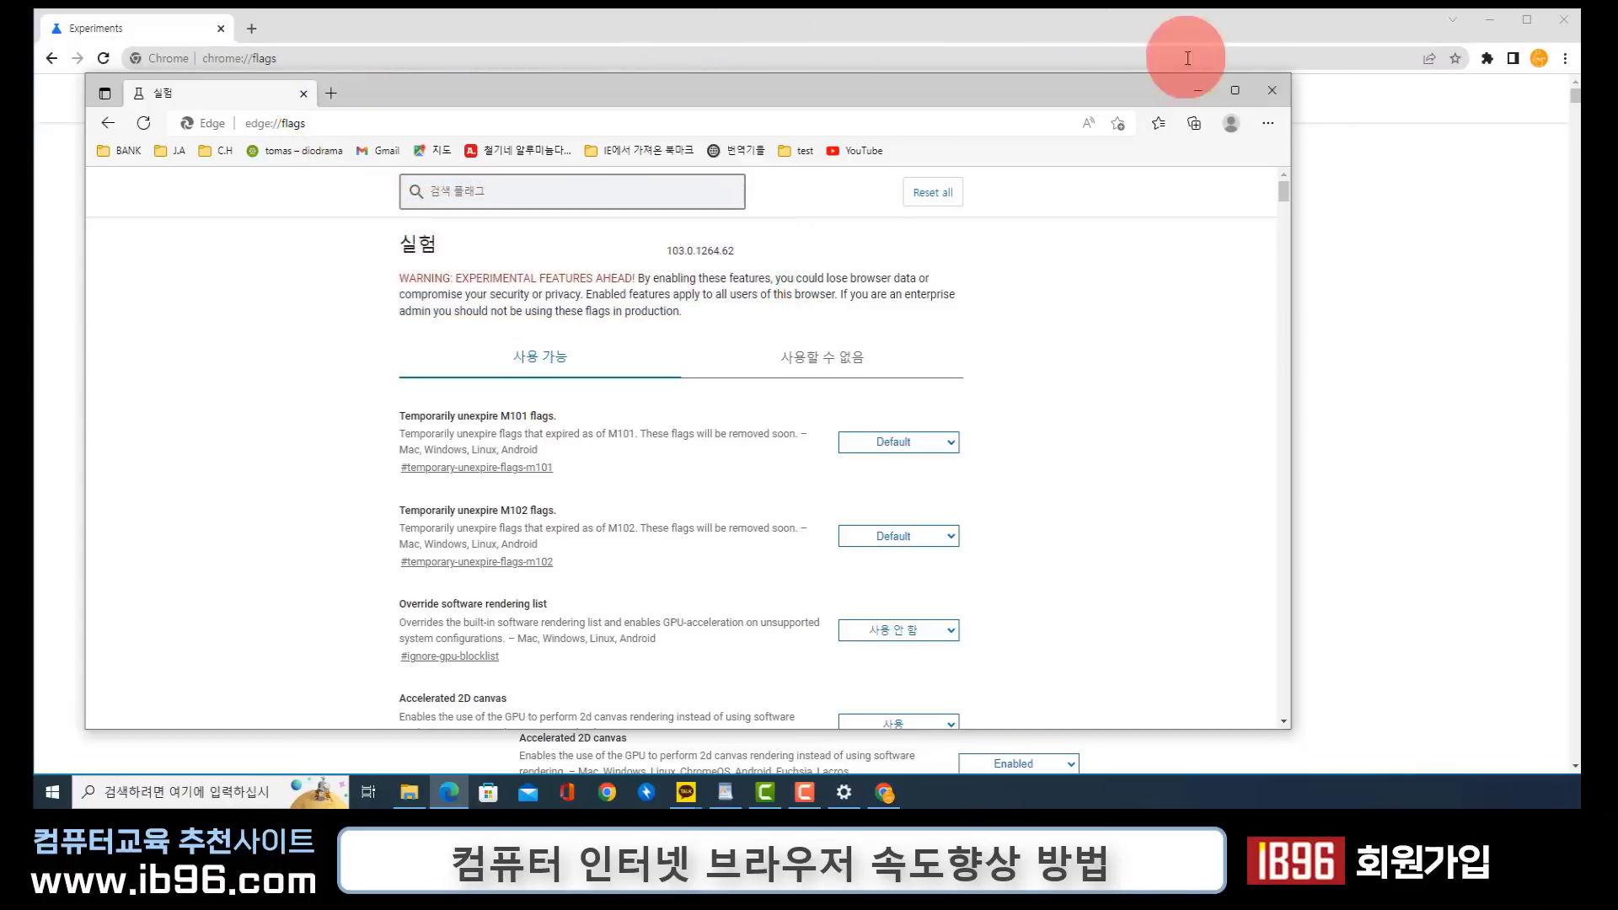
{"action": "left_click", "coordinate": [1273, 91]}
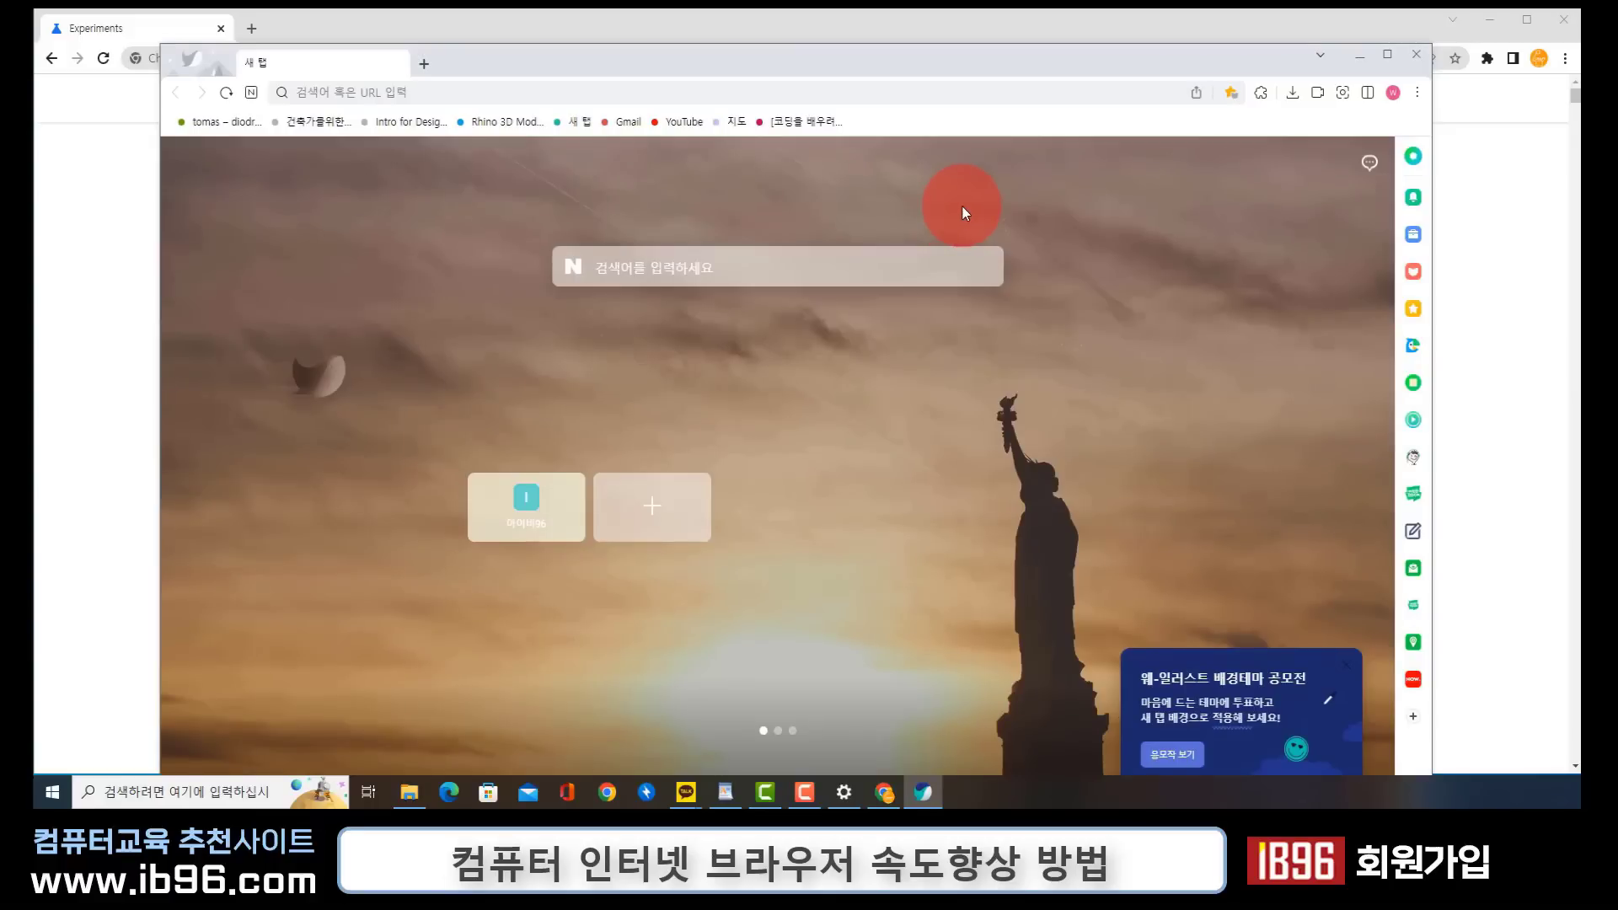
Step: Look through the experimental features at whale://flags in the Whale browser and close its window
{"action": "left_click", "coordinate": [327, 94]}
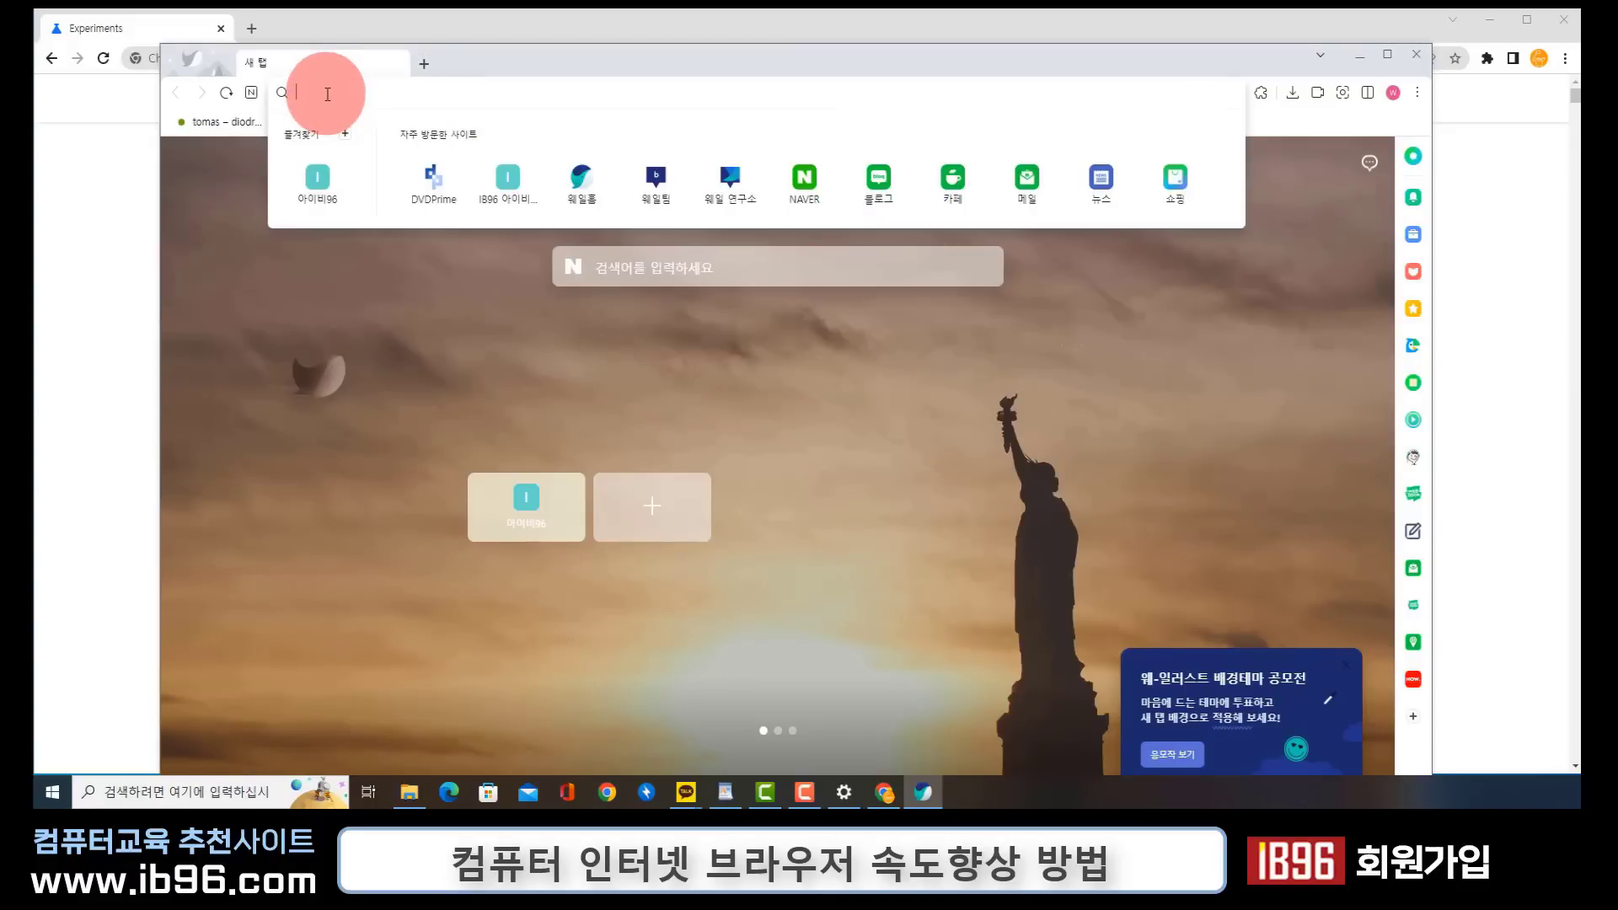
{"action": "type", "text": "whale"}
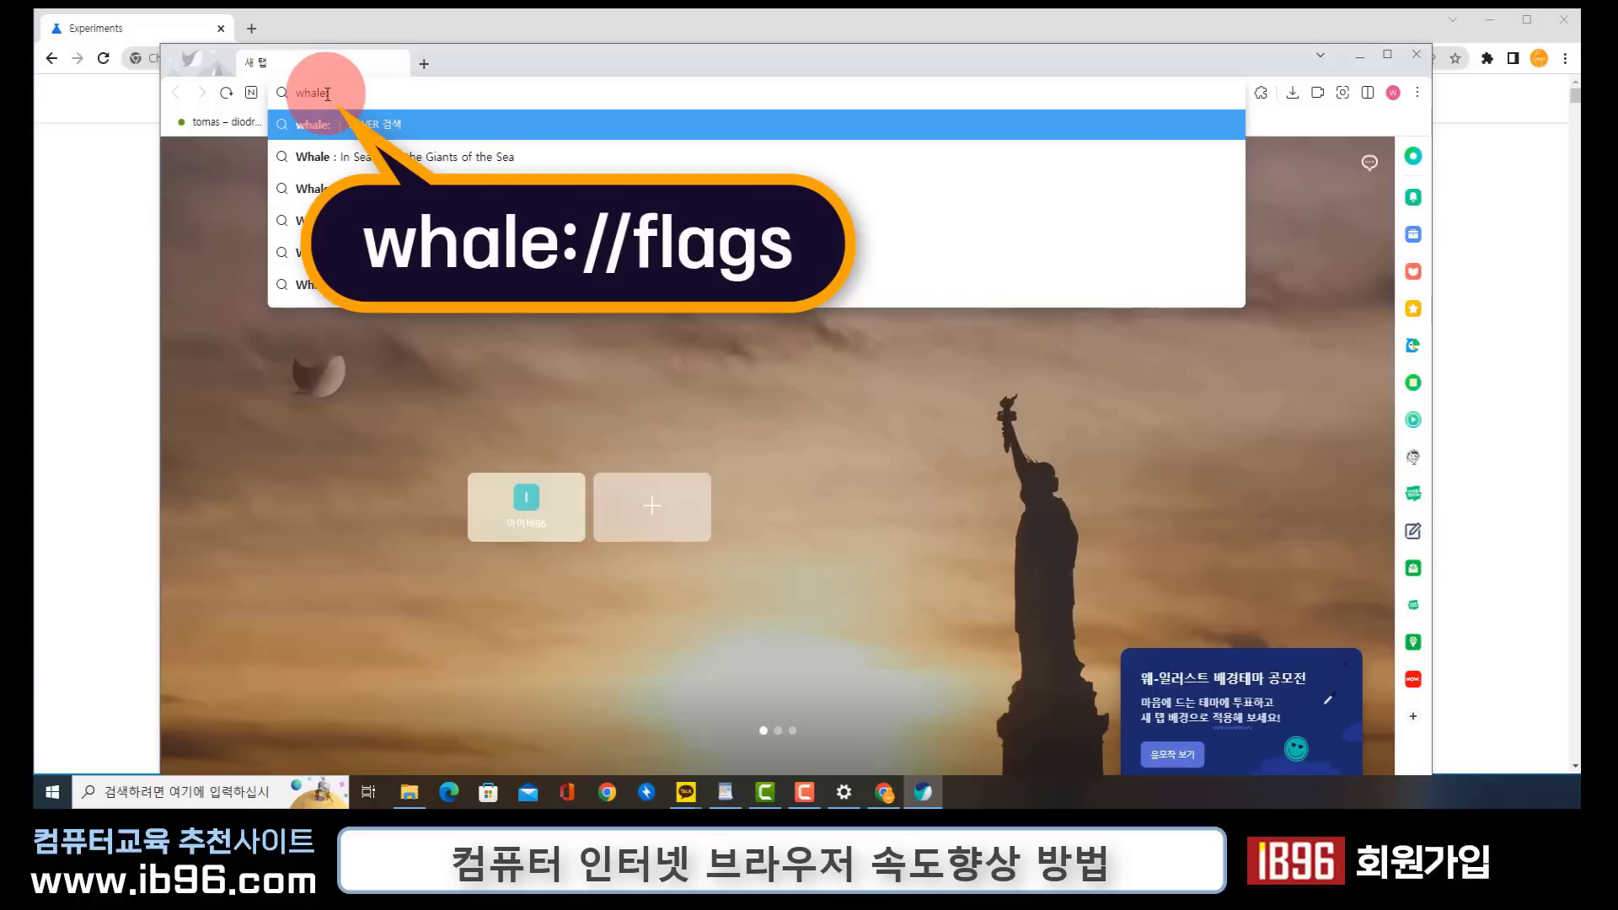
{"action": "type", "text": "://"}
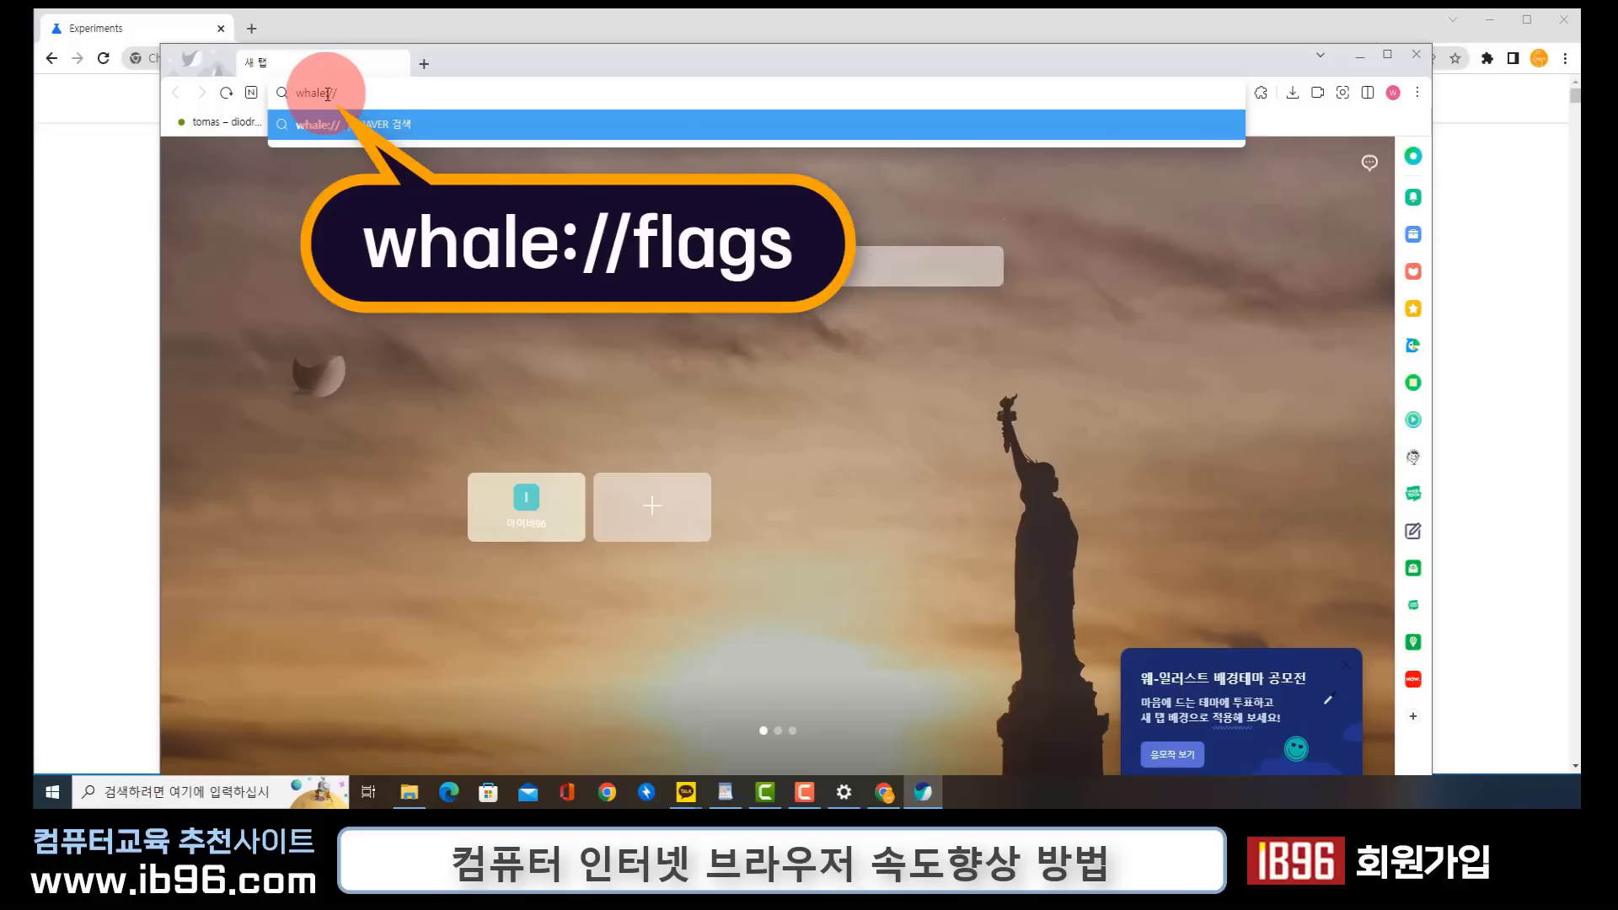
{"action": "type", "text": "flags"}
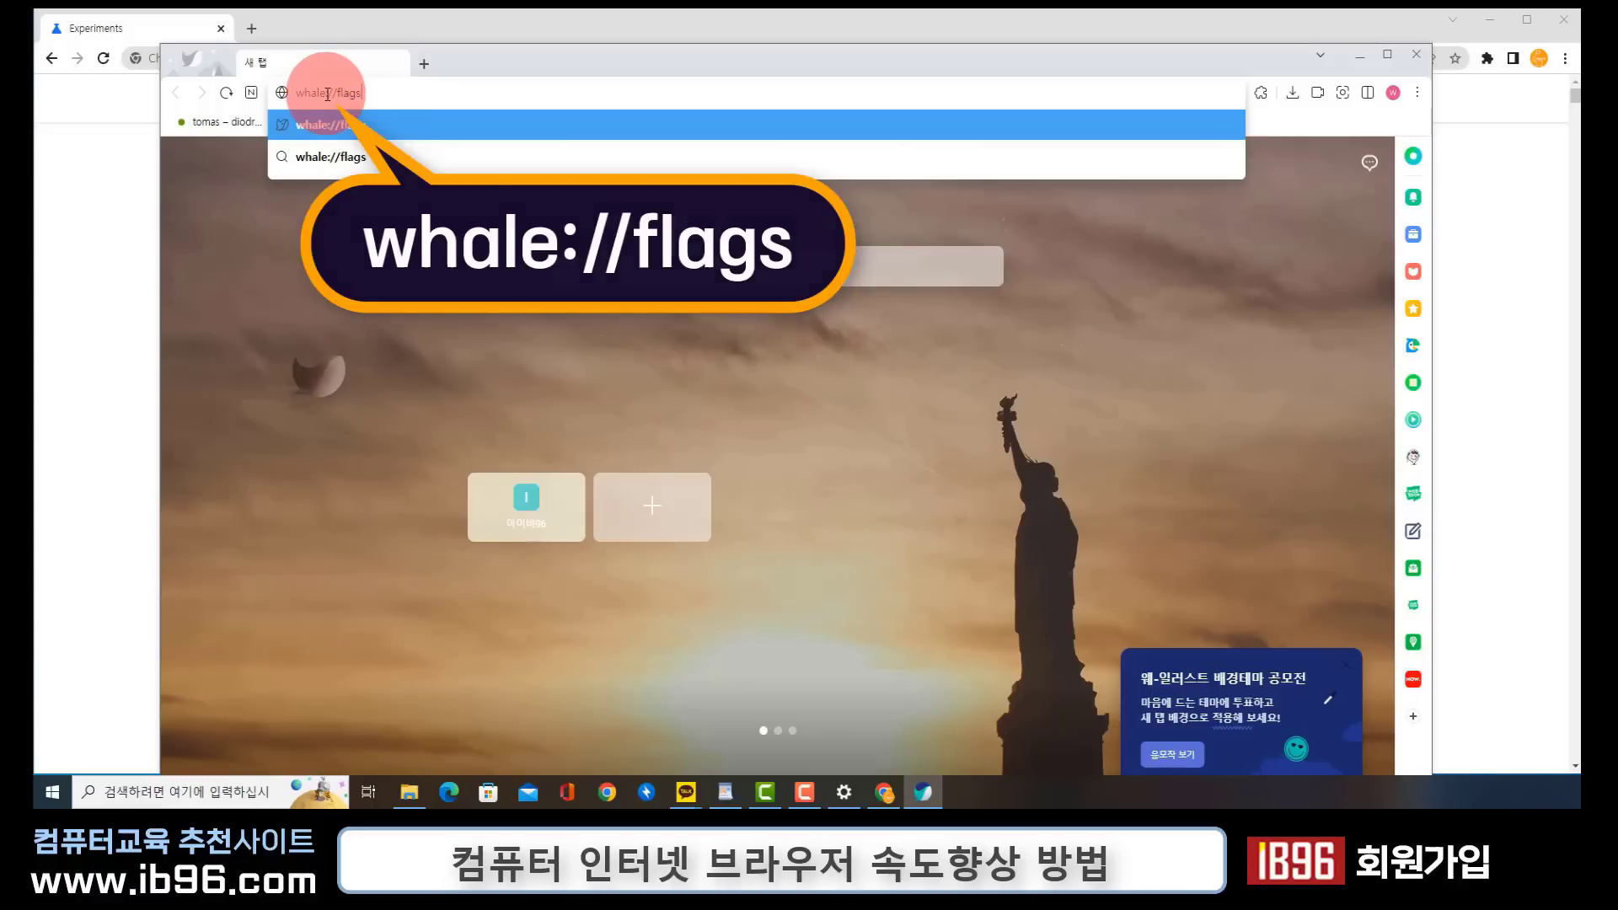
{"action": "key", "text": "Return"}
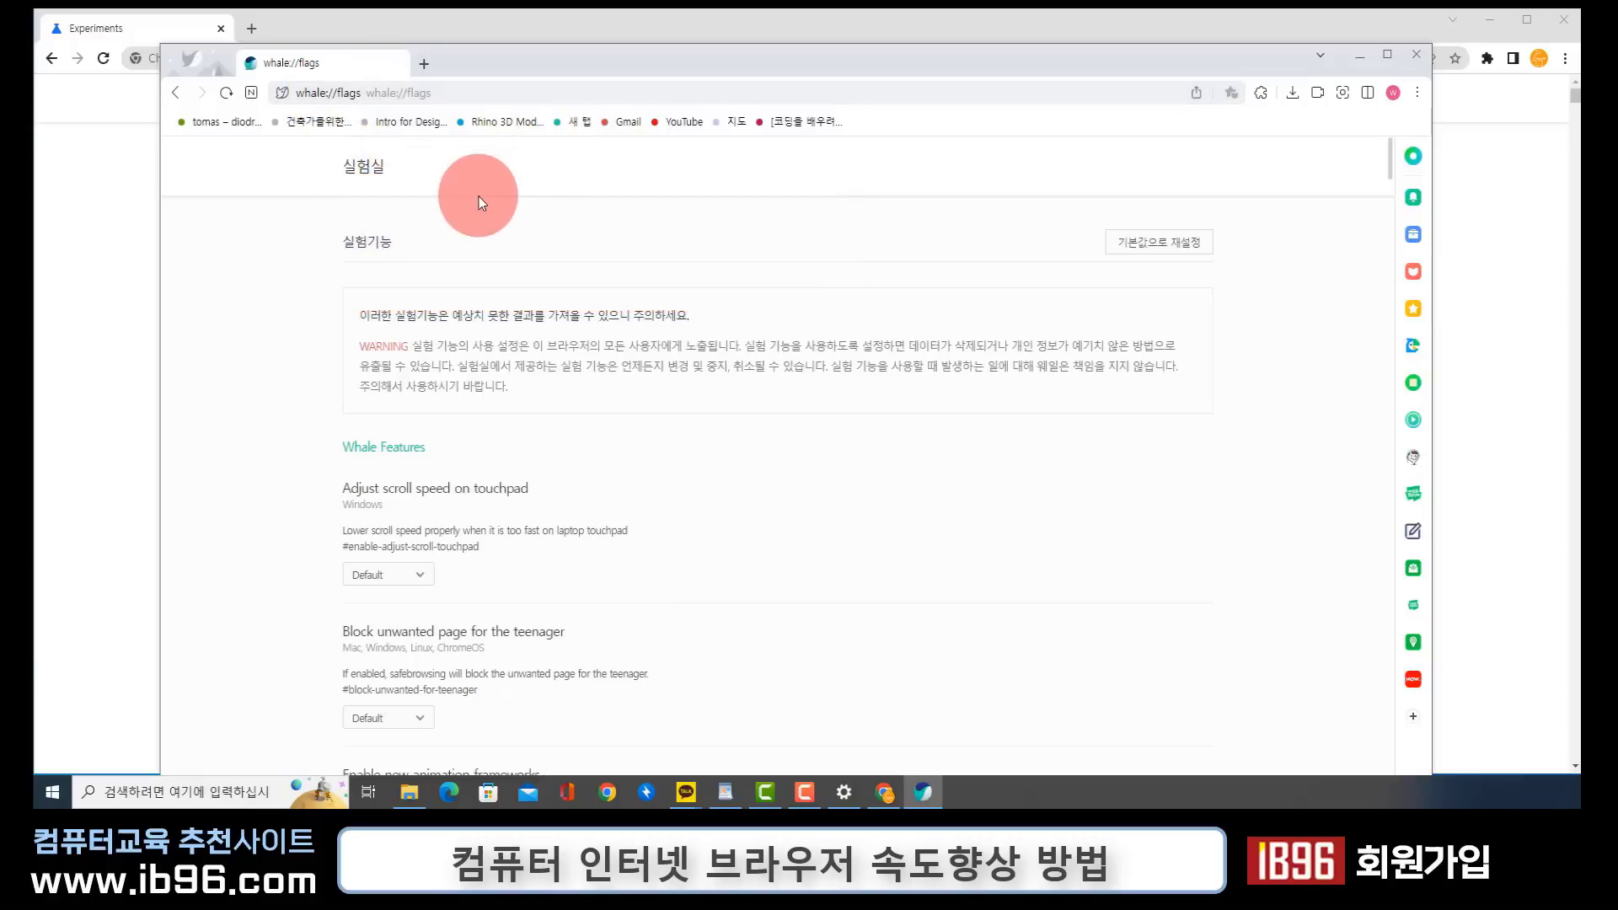
{"action": "scroll", "coordinate": [609, 388], "scroll_direction": "down", "scroll_amount": 5}
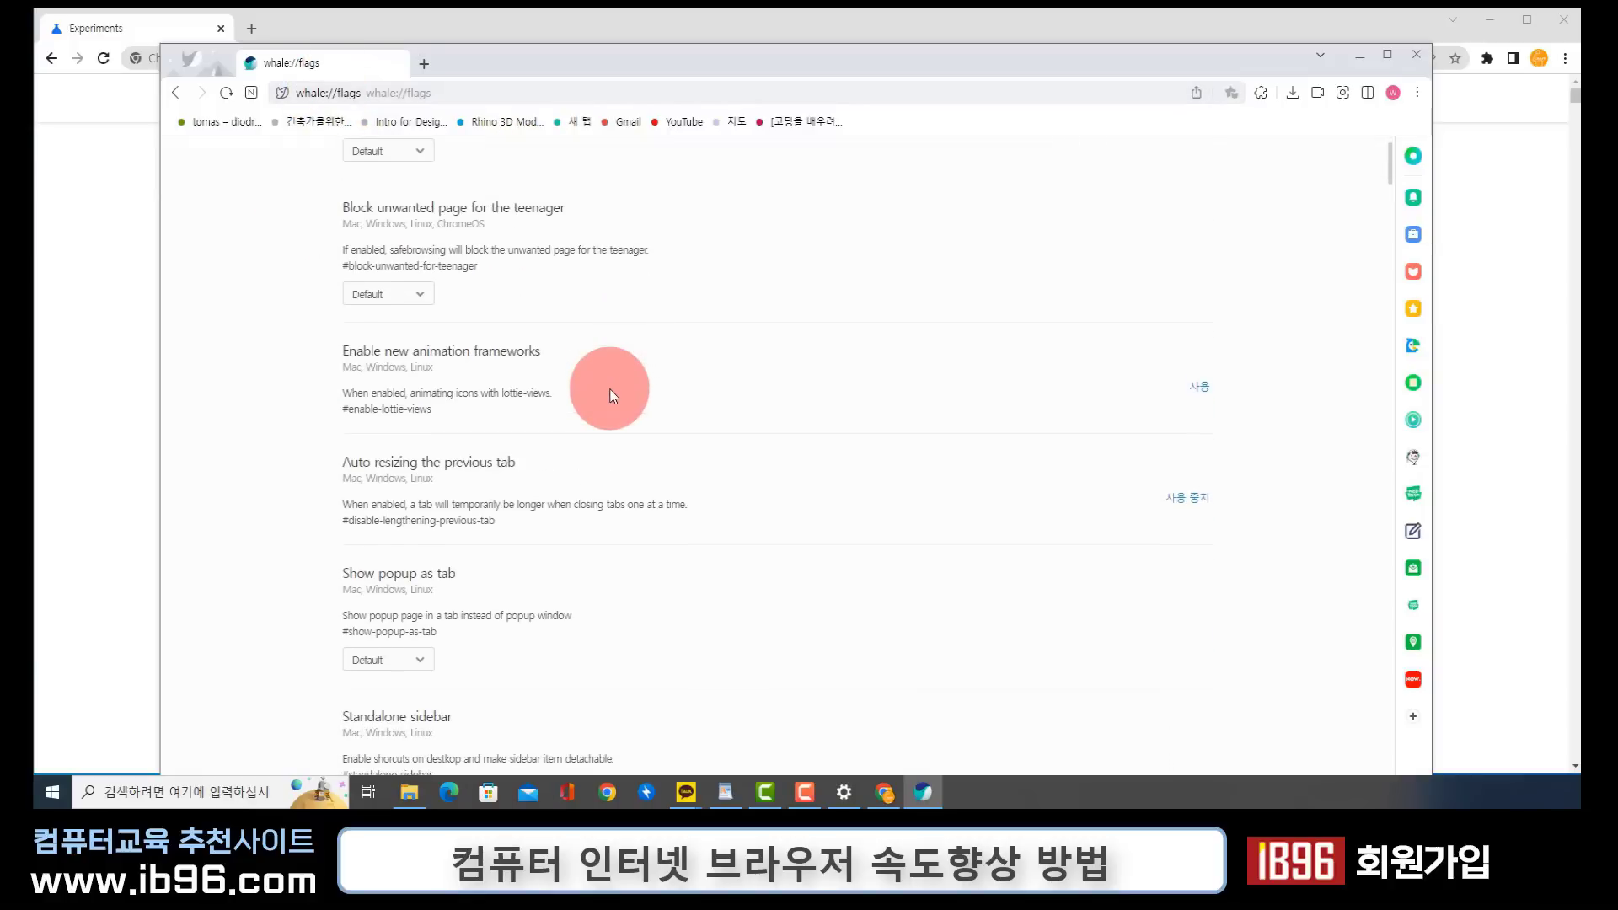
{"action": "left_click", "coordinate": [1423, 58]}
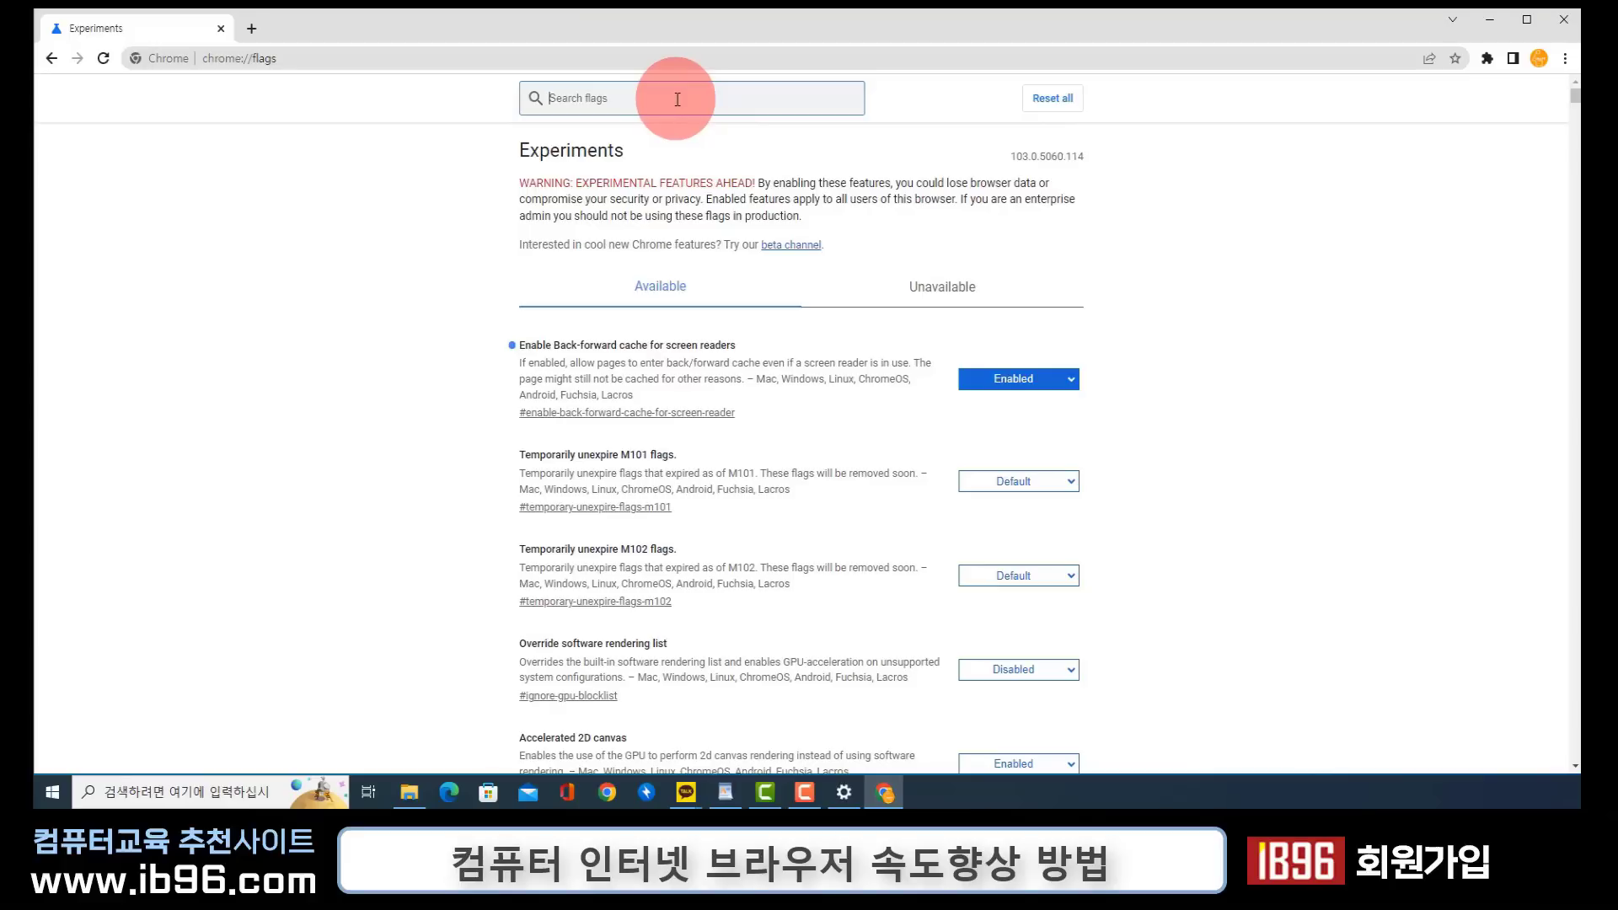
Step: Search Chrome's flags for "experimental QUIC" and open the setting choices of the Experimental QUIC protocol flag
{"action": "type", "text": "experimental QUIC"}
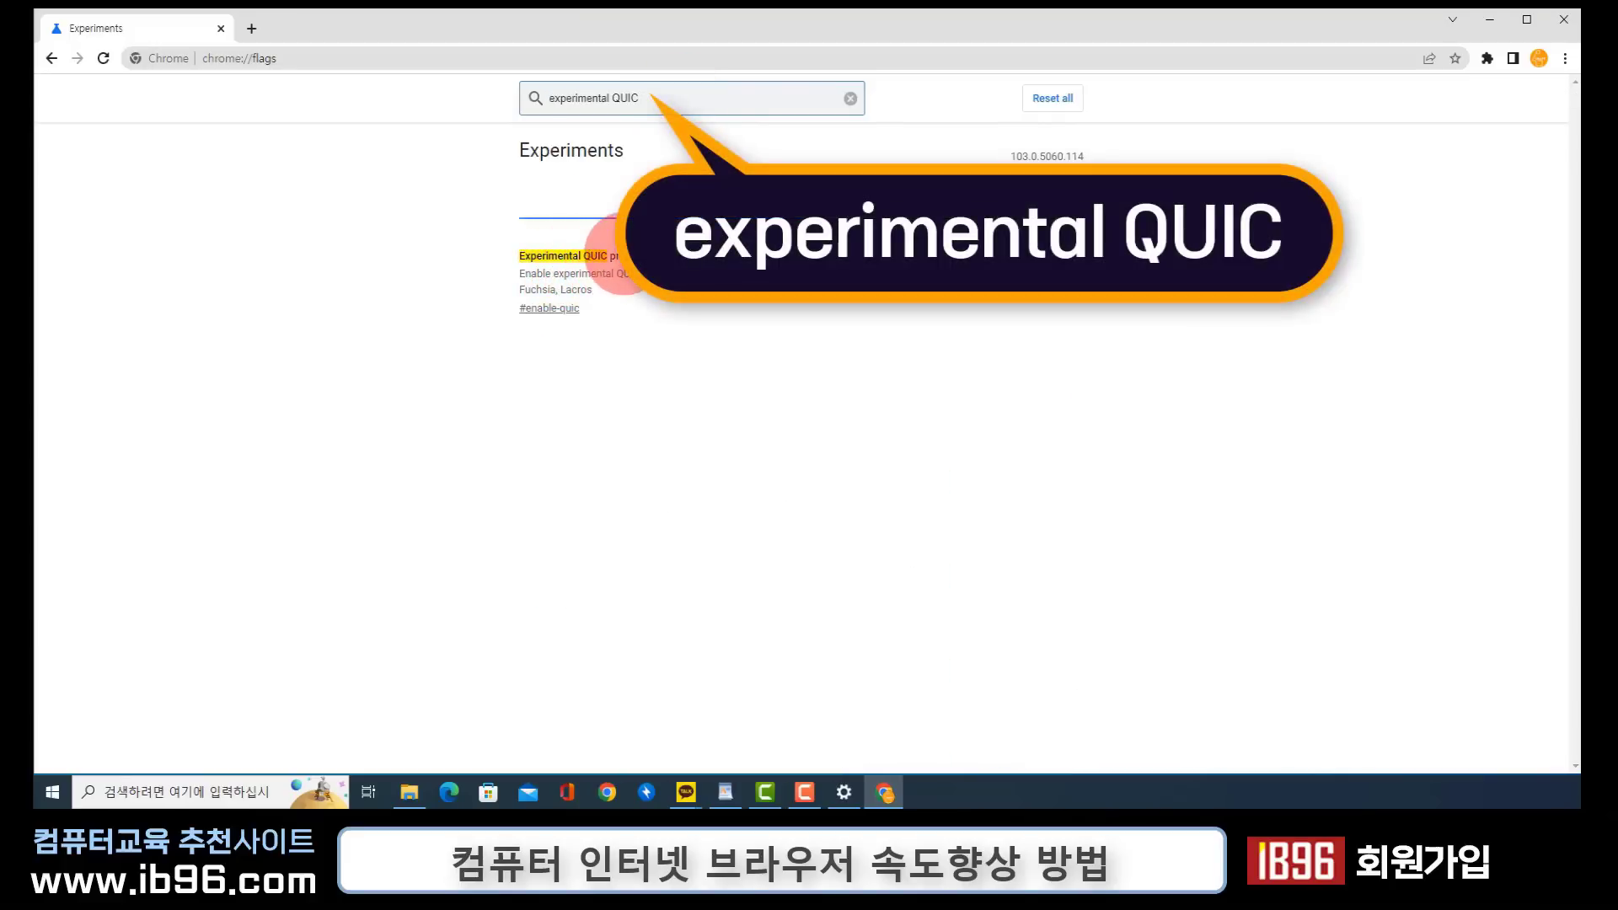
{"action": "left_click", "coordinate": [637, 274]}
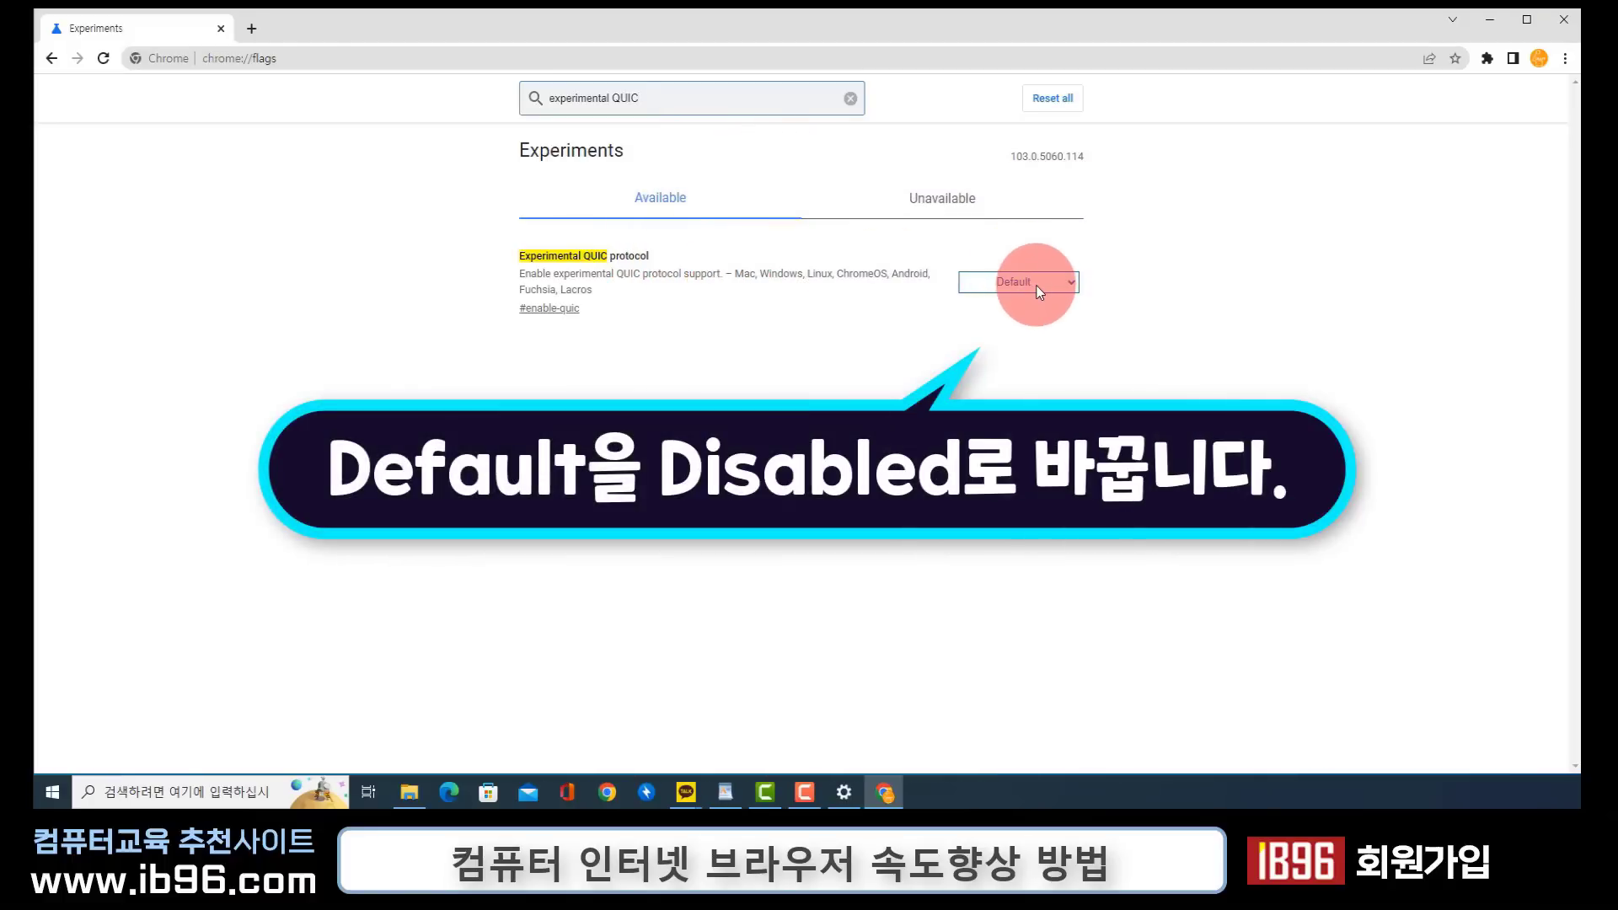
{"action": "left_click", "coordinate": [1035, 285]}
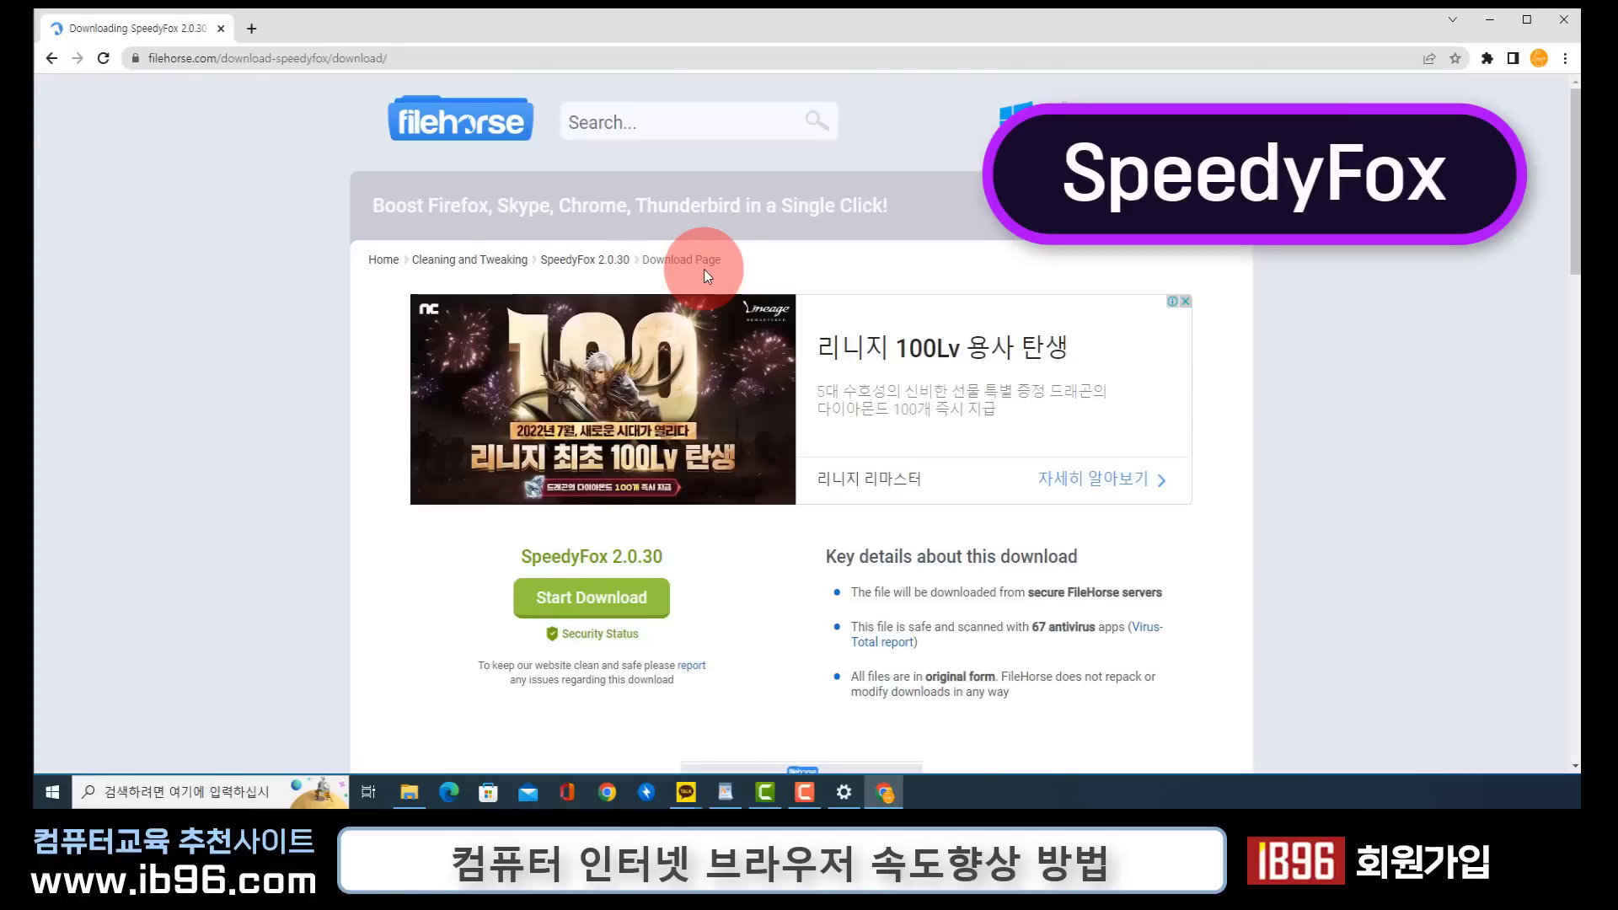
Step: Download SpeedyFox 2.0.30 from its FileHorse download page
{"action": "scroll", "coordinate": [674, 484], "scroll_direction": "down", "scroll_amount": 2}
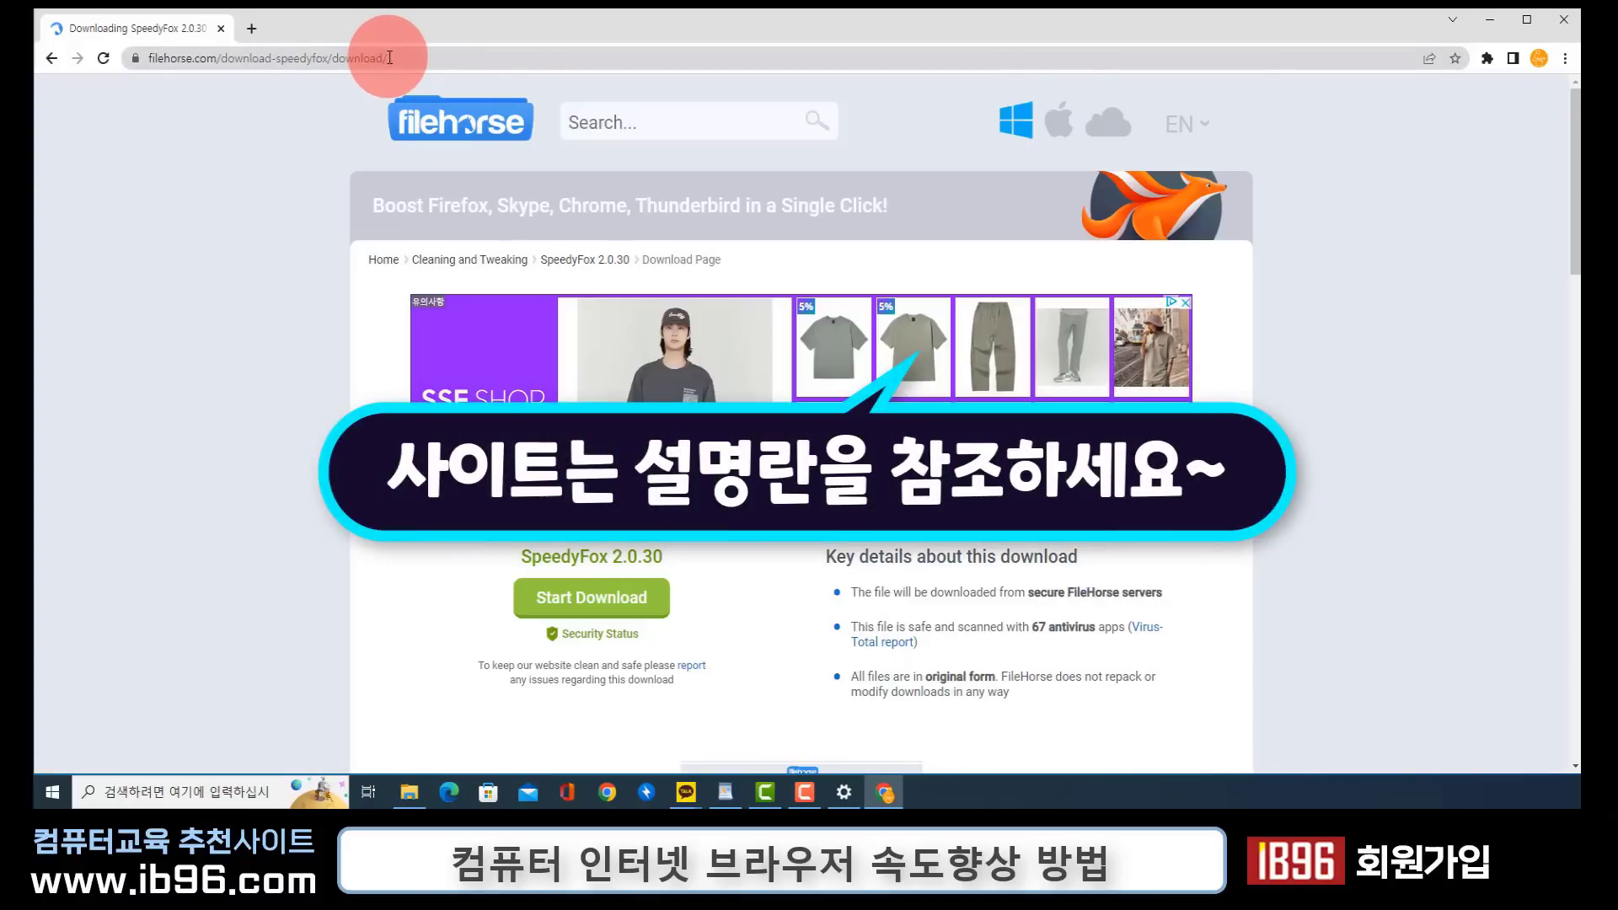
{"action": "scroll", "coordinate": [559, 318], "scroll_direction": "down", "scroll_amount": 4}
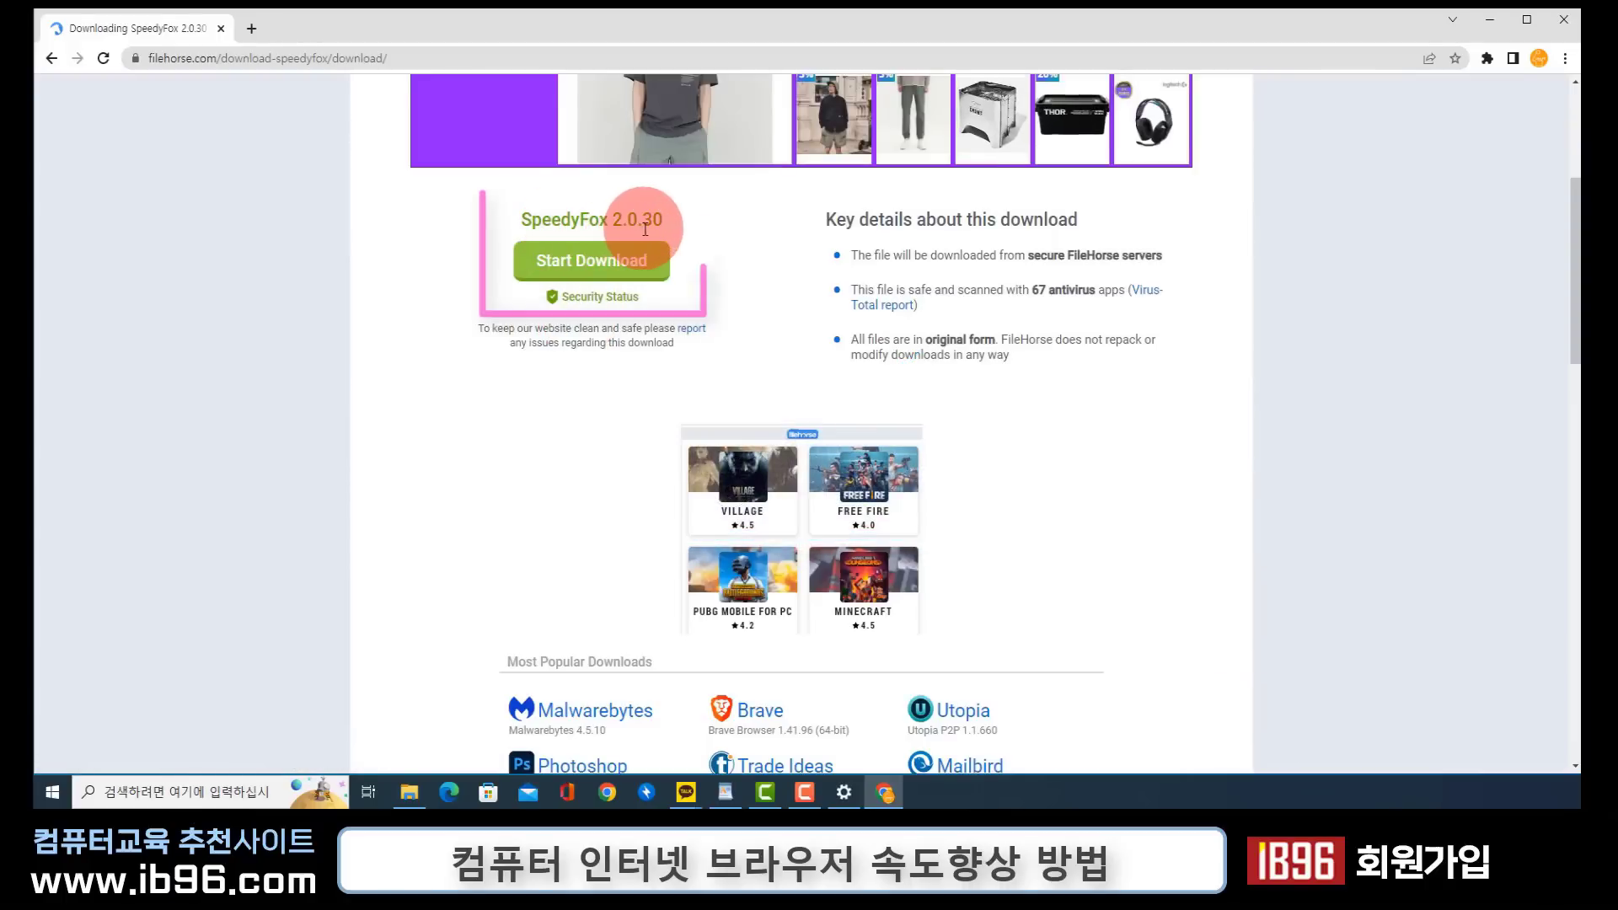
{"action": "left_click", "coordinate": [638, 268]}
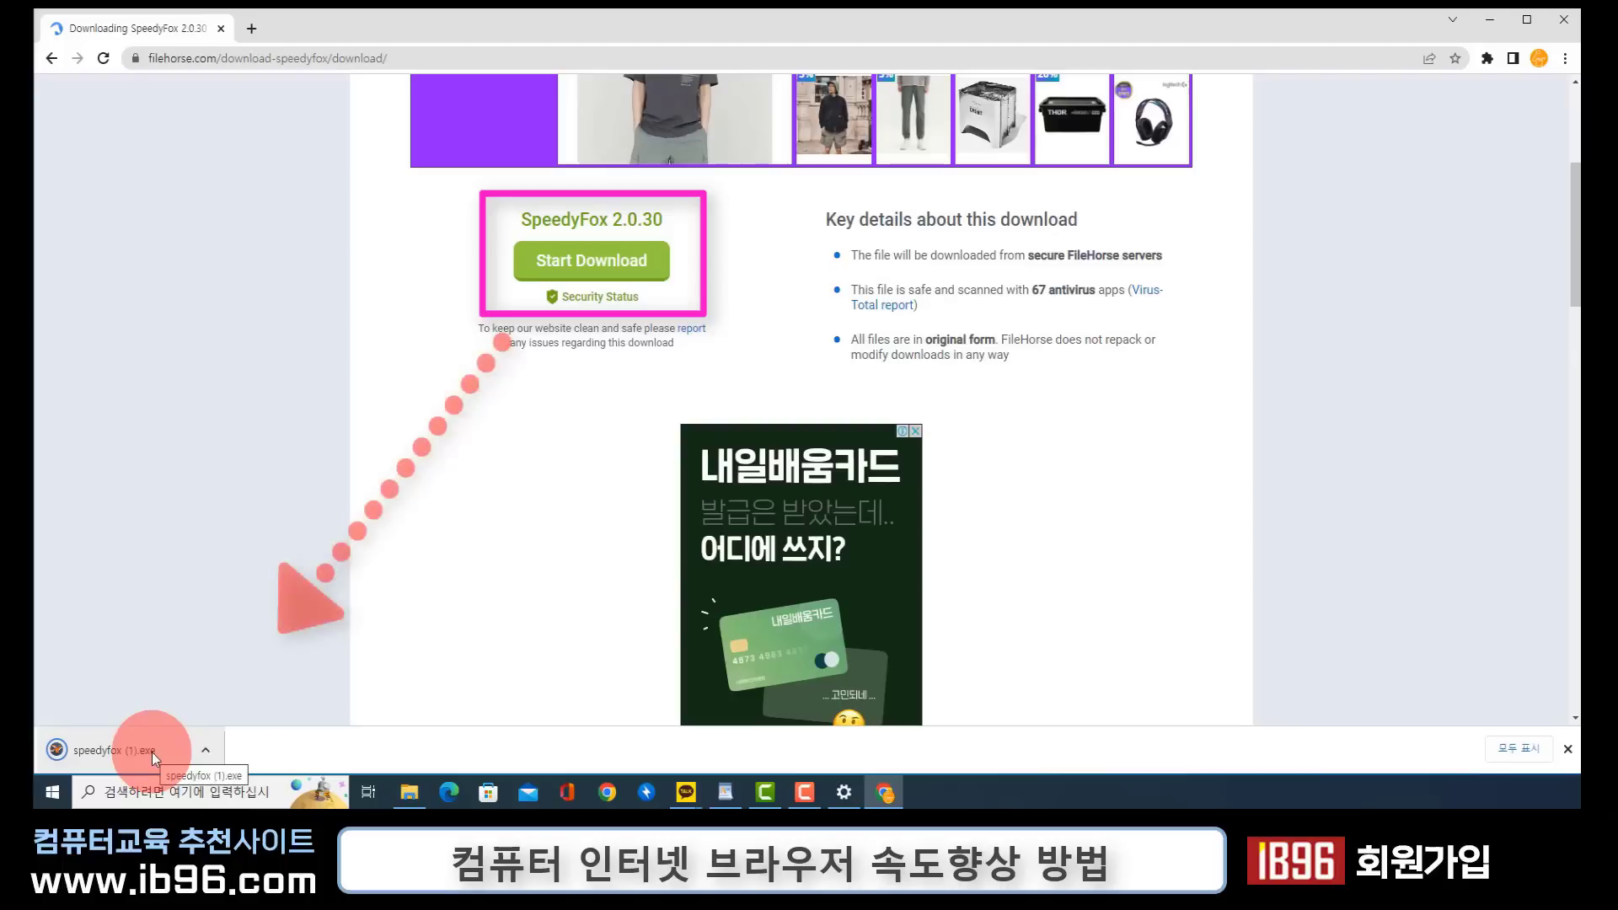
Step: Move speedyfox.exe from the Downloads folder to the desktop and close the folder window
{"action": "left_click", "coordinate": [204, 752]}
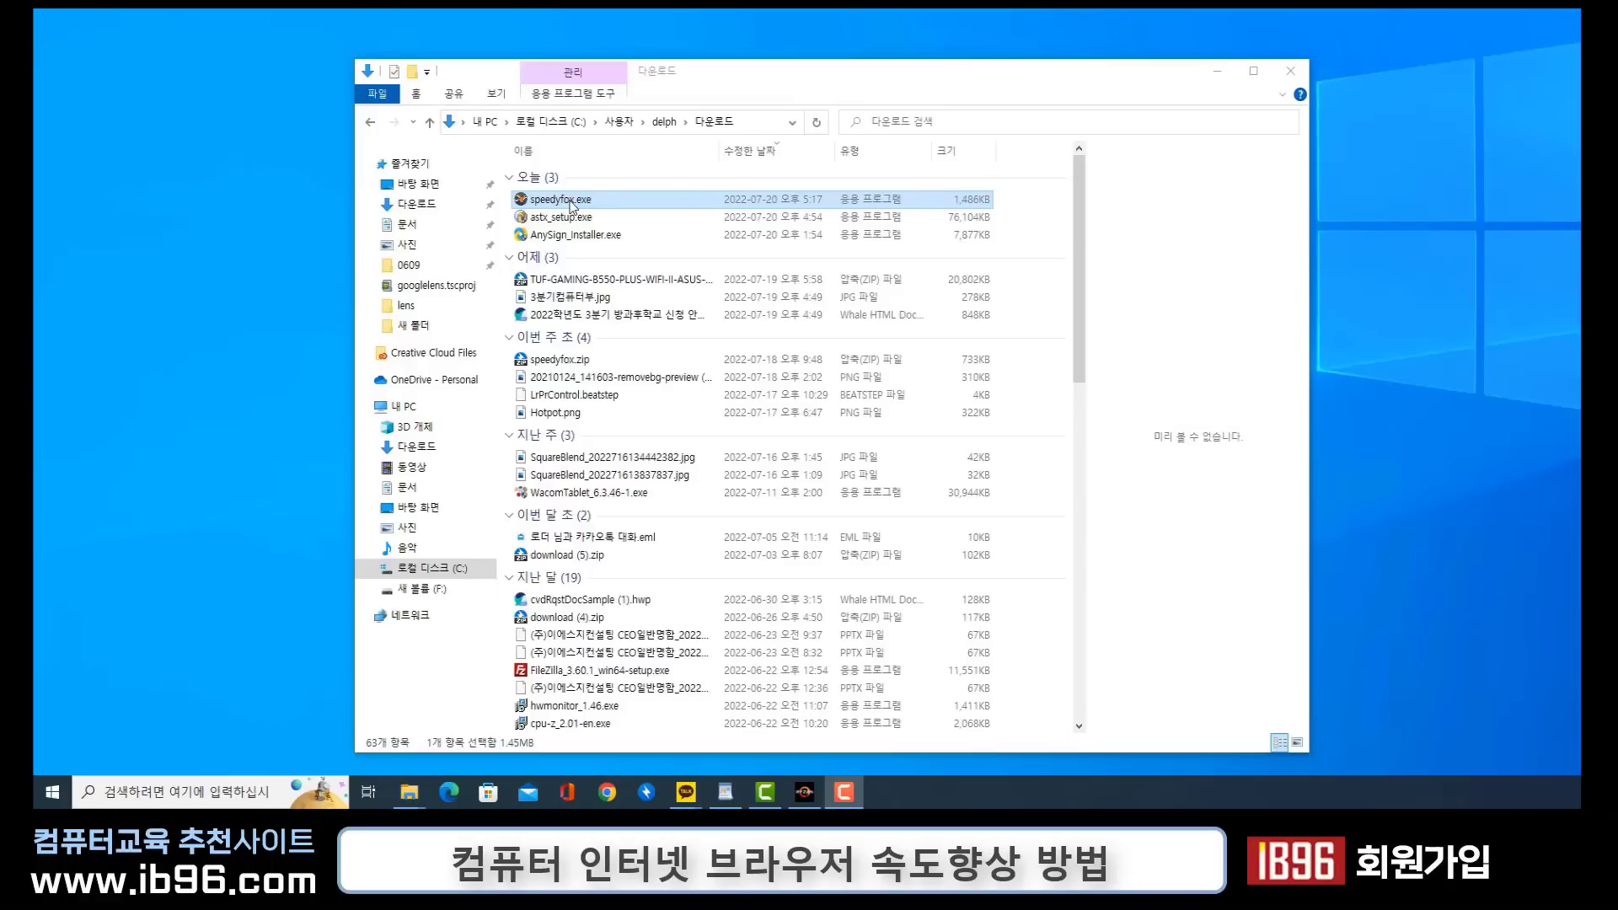
{"action": "left_click_drag", "start_coordinate": [571, 205], "coordinate": [245, 291]}
{"action": "left_click", "coordinate": [1293, 78]}
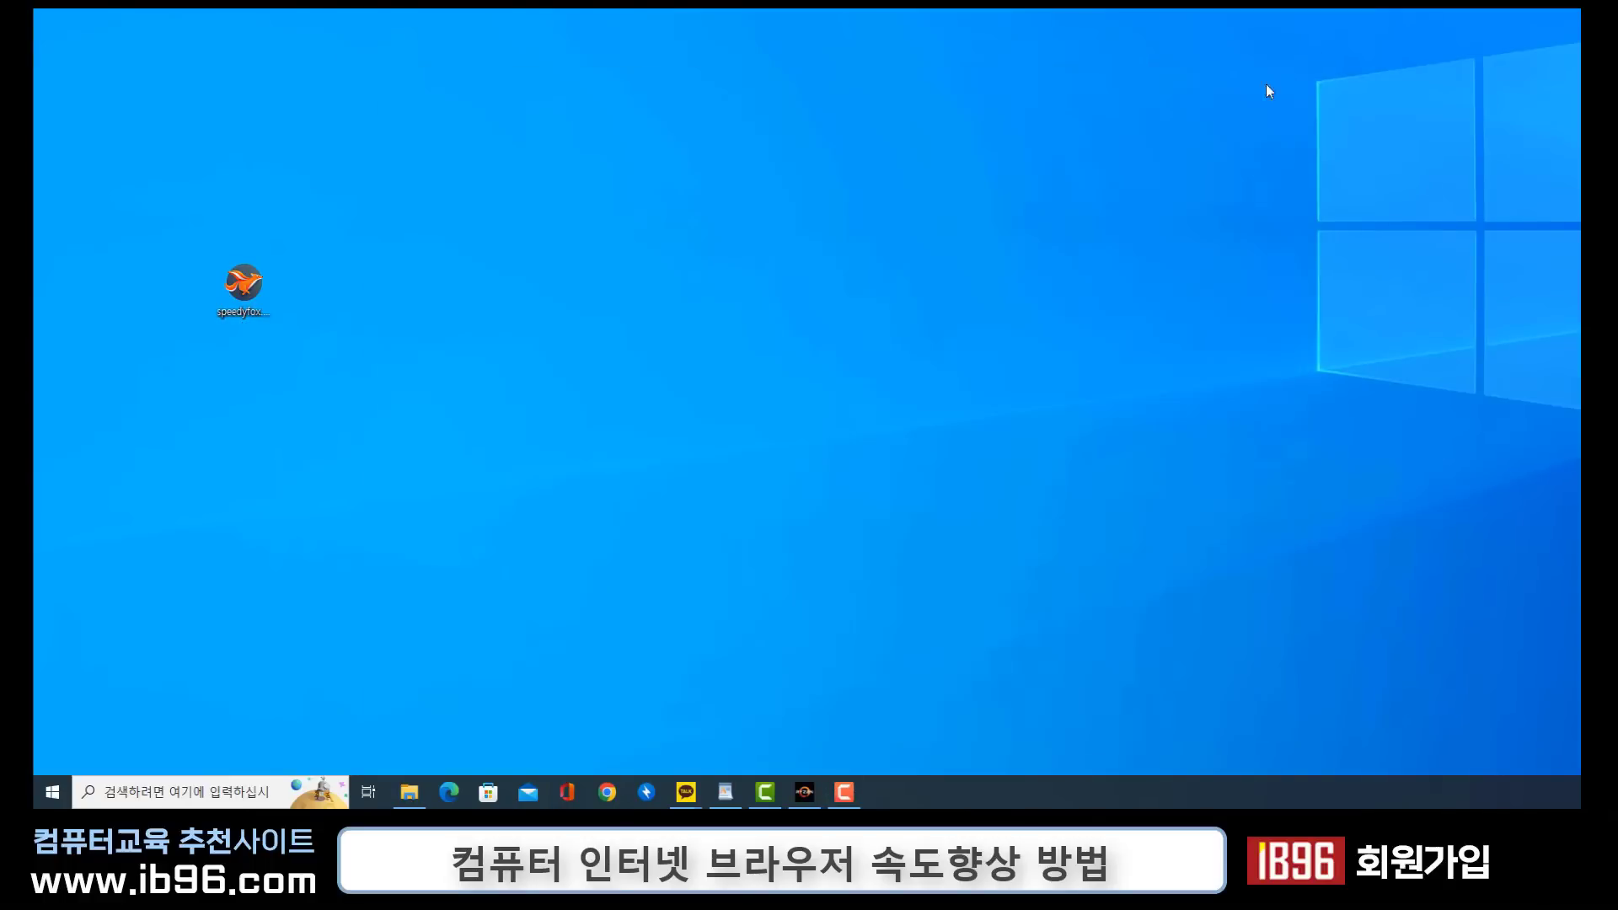
Step: Run SpeedyFox to optimize the Default profiles of Chrome and Microsoft Edge, retrying past the running-programs check, and close it
{"action": "double_click", "coordinate": [253, 294]}
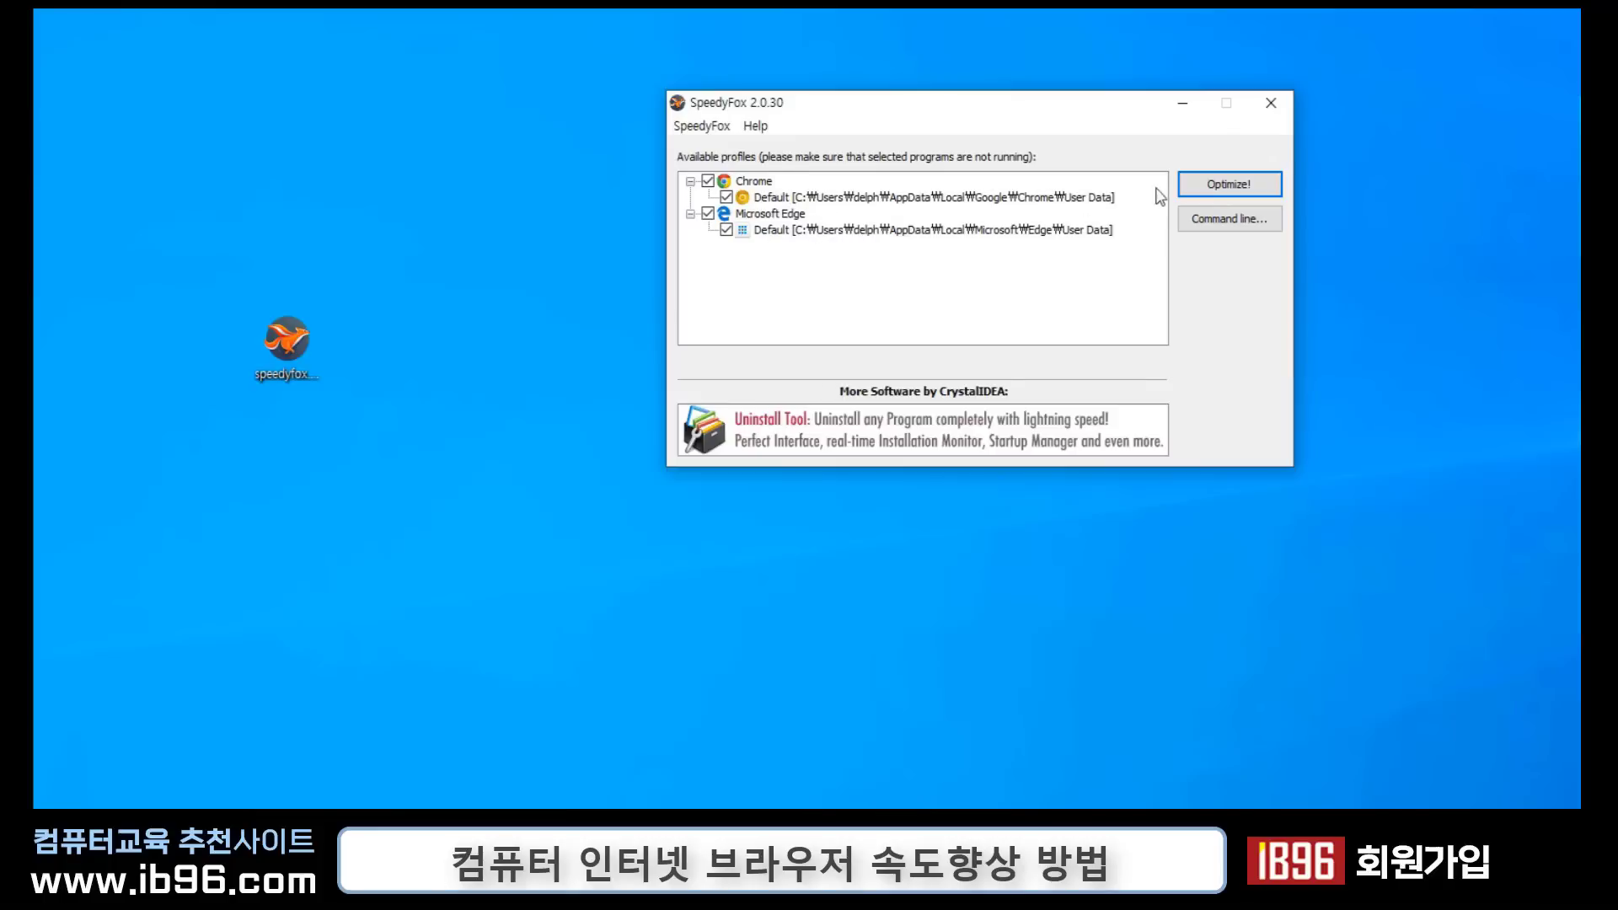
{"action": "left_click", "coordinate": [1219, 186]}
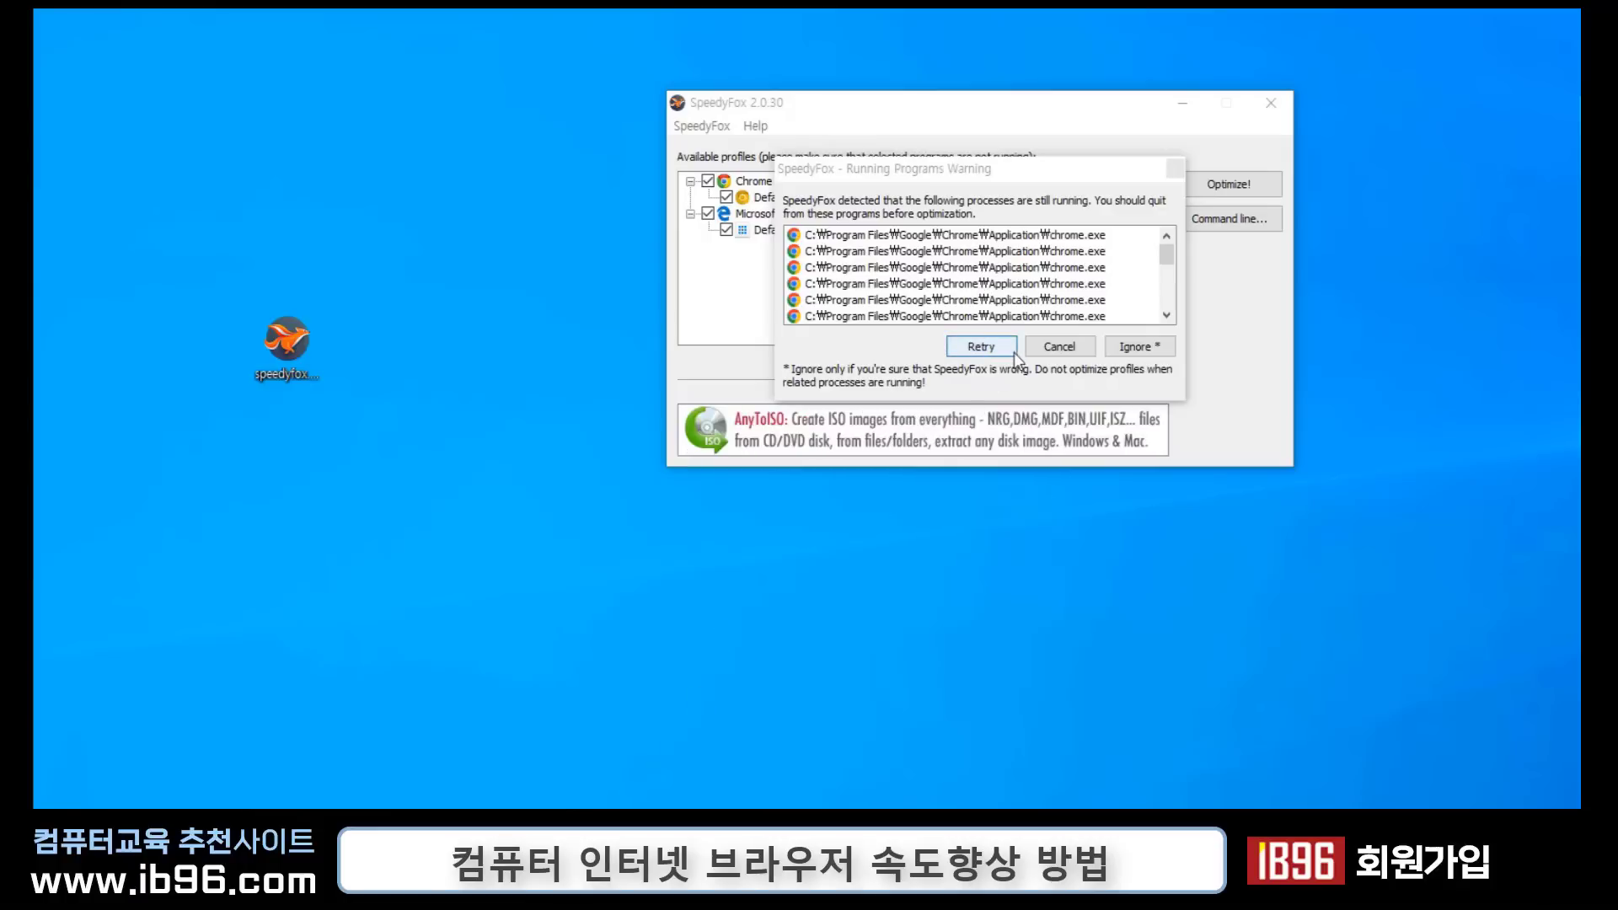
{"action": "left_click", "coordinate": [995, 346]}
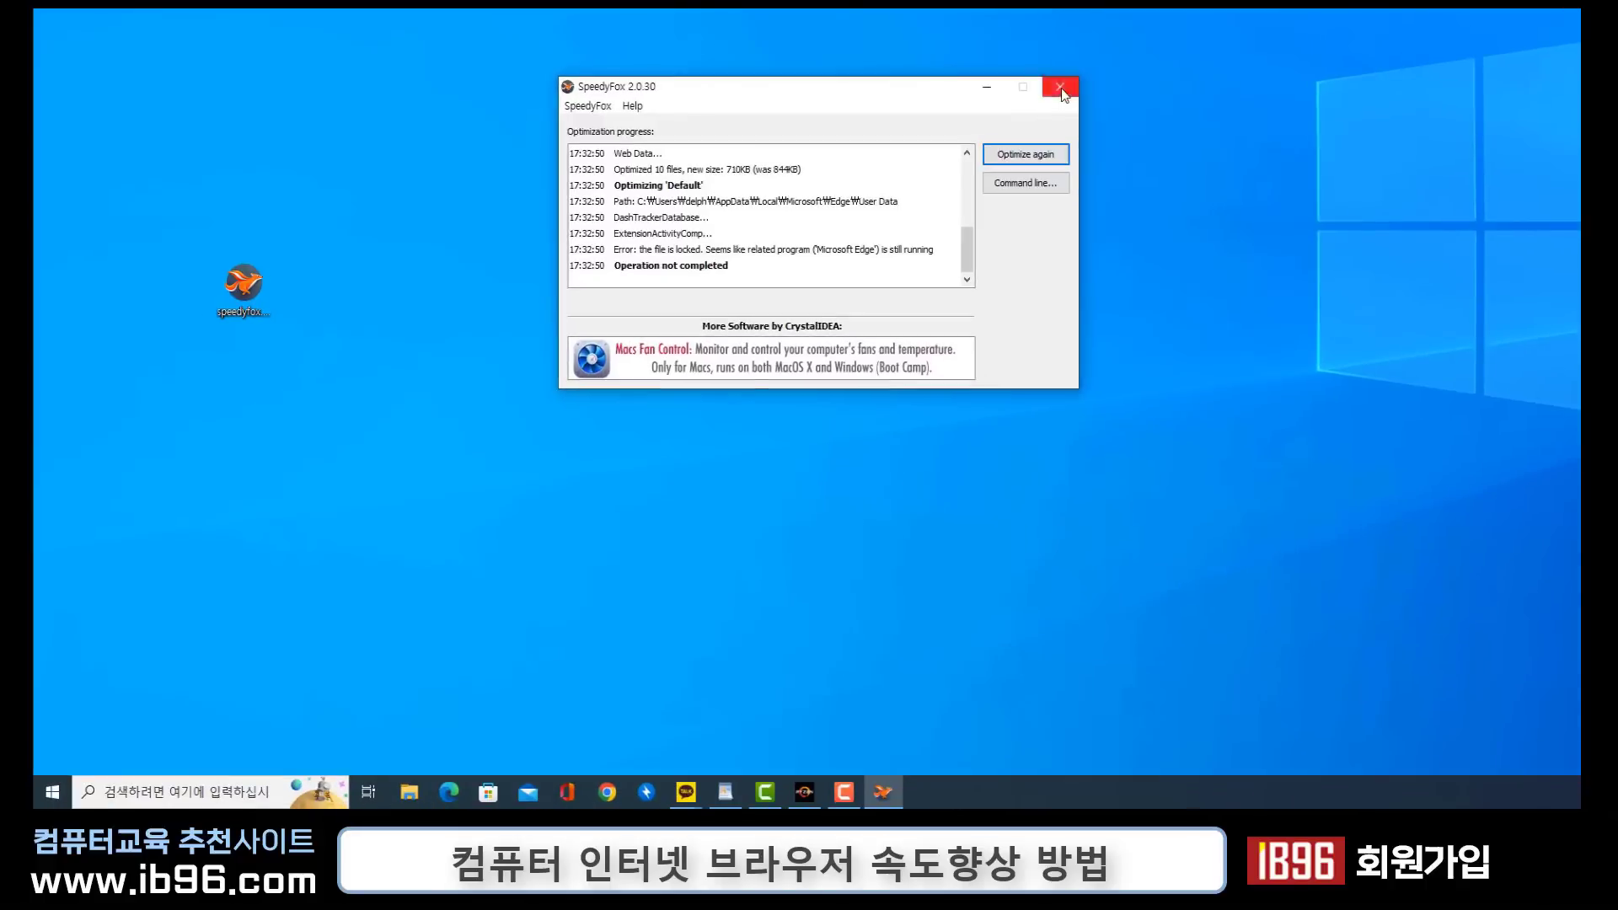
{"action": "left_click", "coordinate": [1061, 88]}
Step: Reopen Chrome and check how its new tab page loads and scrolls
{"action": "left_click", "coordinate": [884, 792]}
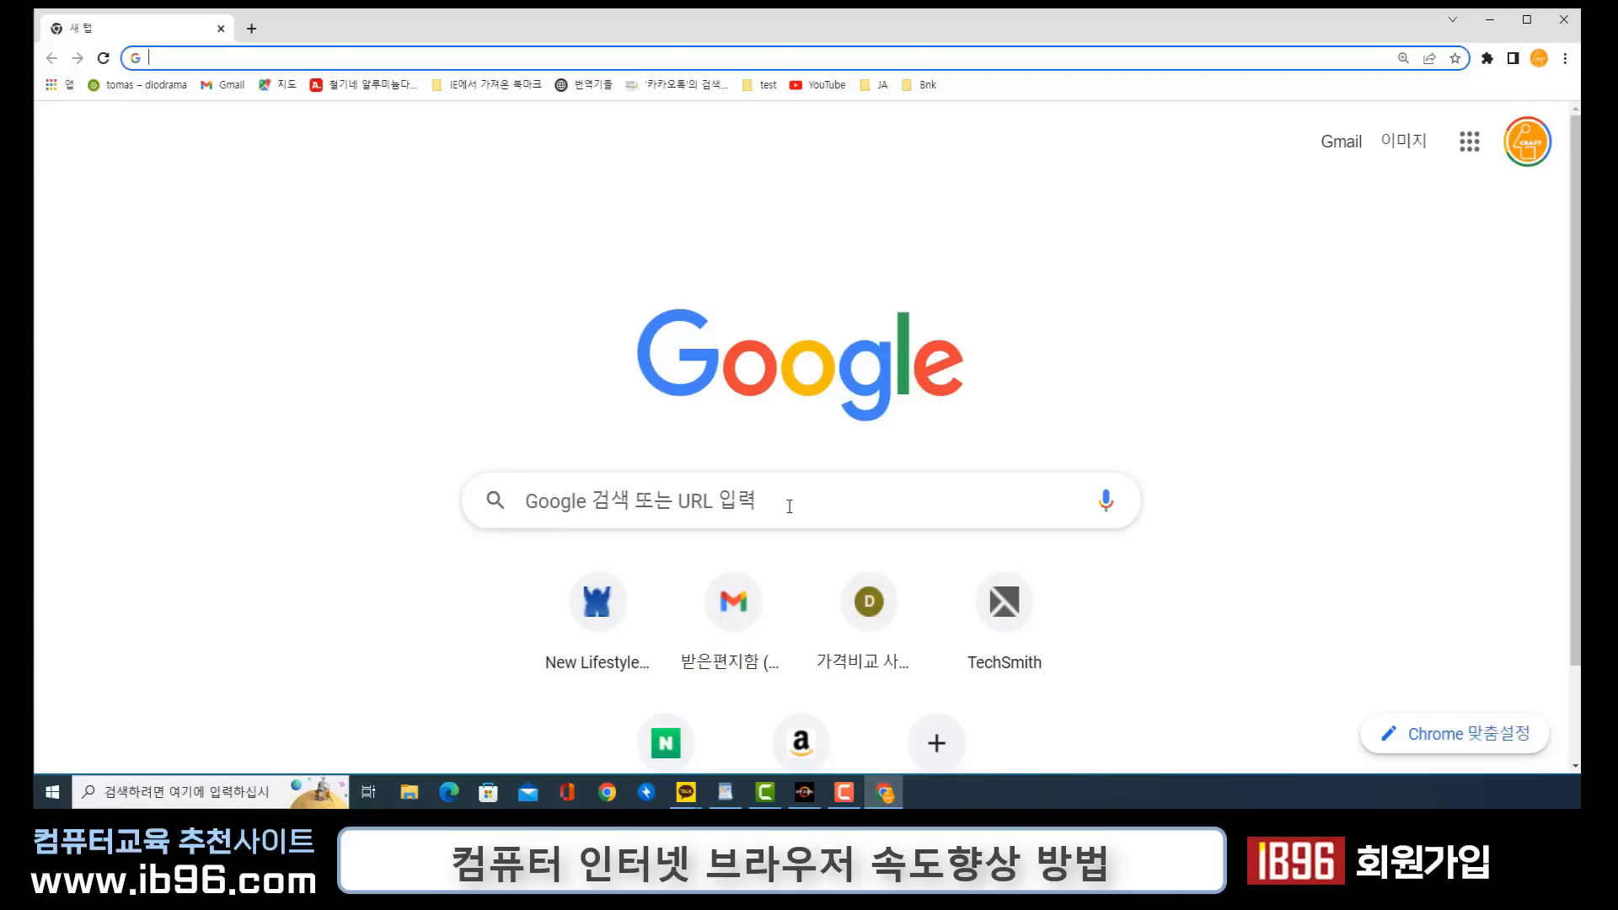
{"action": "scroll", "coordinate": [793, 511], "scroll_direction": "down", "scroll_amount": 2}
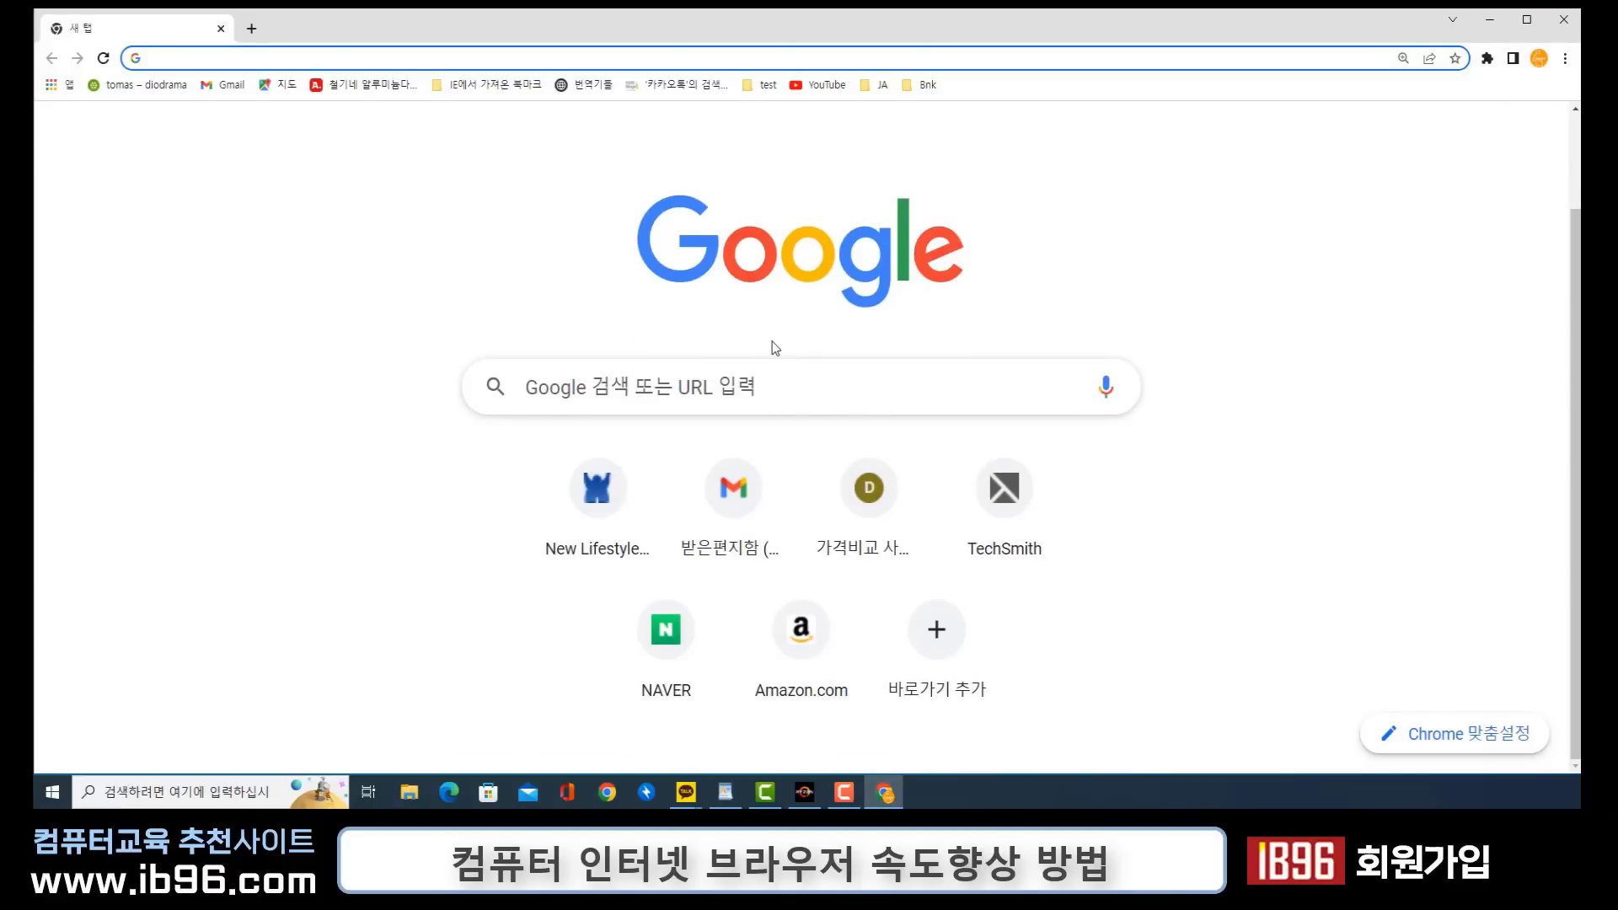